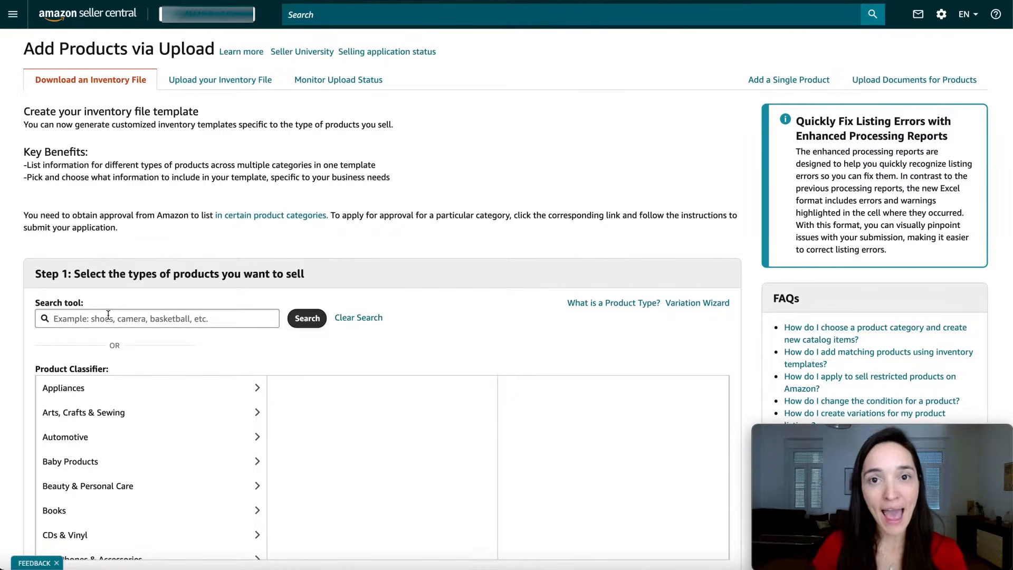
Select Wine Glasses as the product type, under Home & Kitchen, Kitchen & Dining, Wine Accessories in the product classifier
{"action": "left_click", "coordinate": [108, 315]}
{"action": "scroll", "coordinate": [125, 339], "scroll_direction": "down", "scroll_amount": 2}
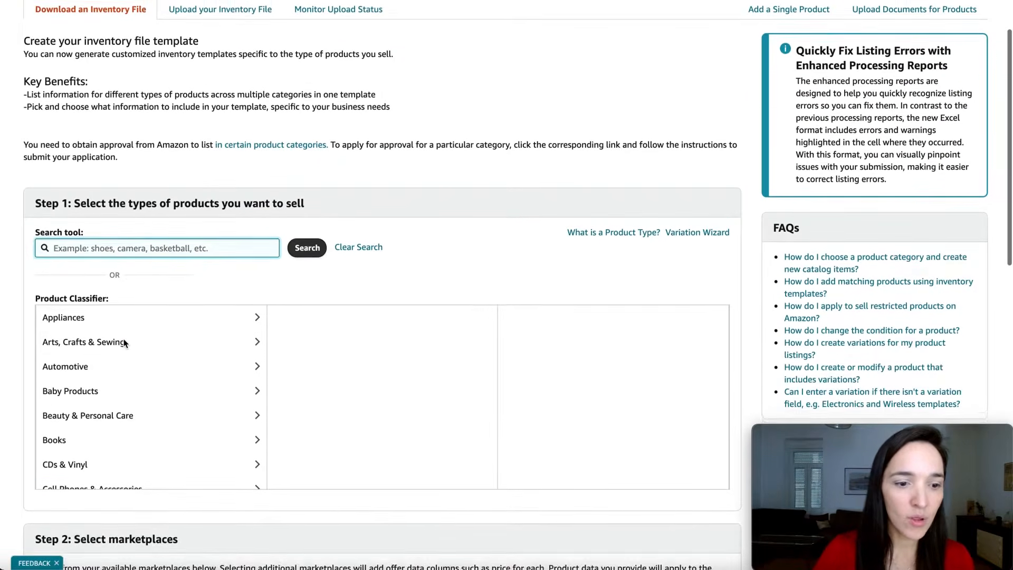
{"action": "scroll", "coordinate": [126, 370], "scroll_direction": "down", "scroll_amount": 1}
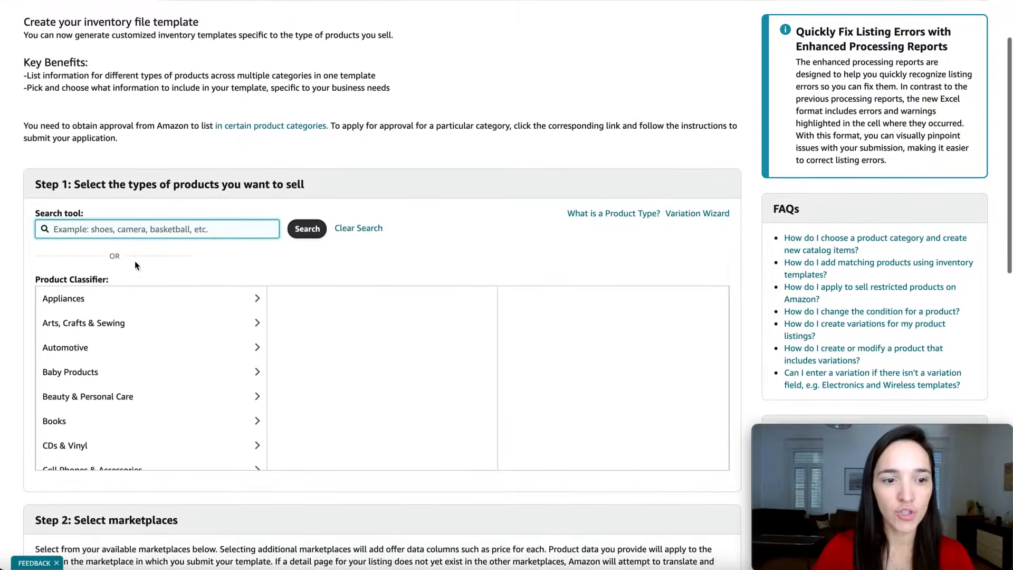
{"action": "scroll", "coordinate": [126, 379], "scroll_direction": "down", "scroll_amount": 3}
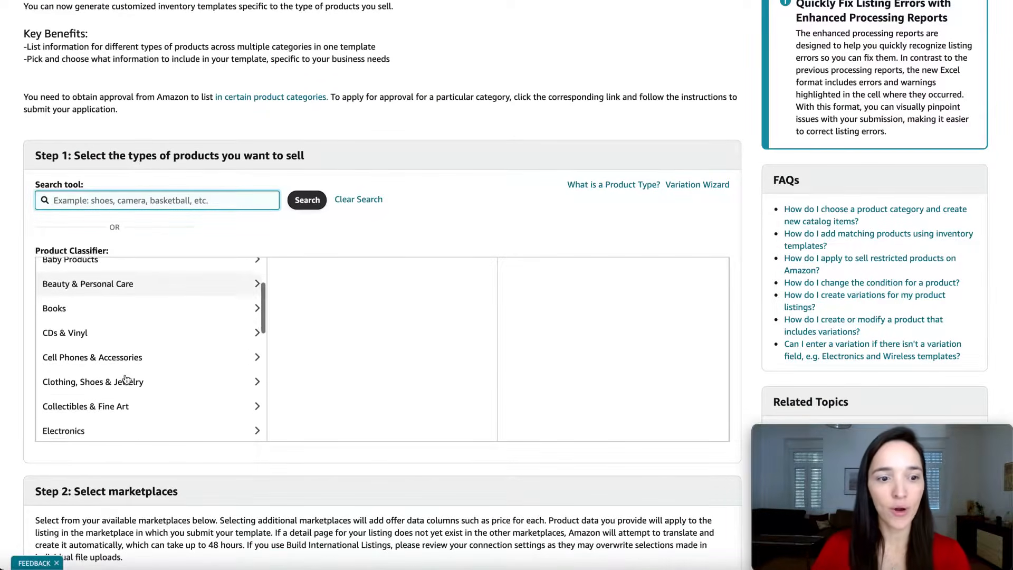
{"action": "scroll", "coordinate": [127, 379], "scroll_direction": "down", "scroll_amount": 1}
{"action": "left_click", "coordinate": [102, 404]}
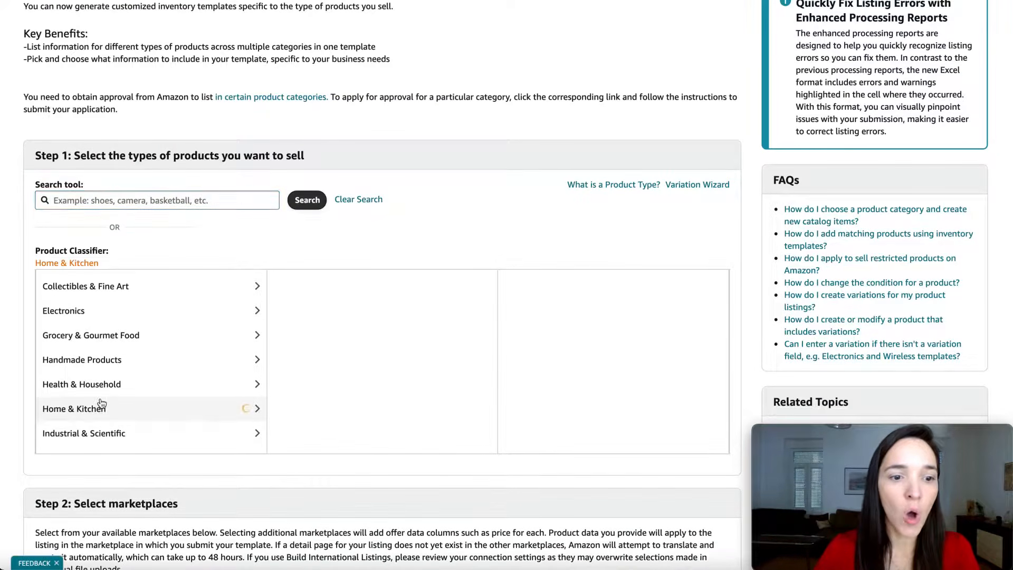
{"action": "left_click", "coordinate": [338, 387]}
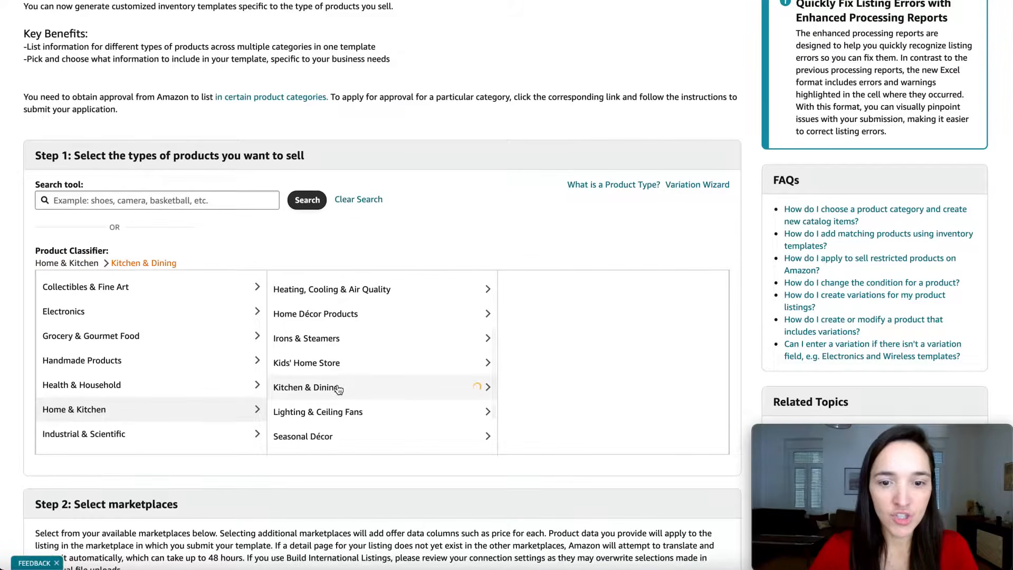
{"action": "scroll", "coordinate": [581, 380], "scroll_direction": "down", "scroll_amount": 5}
{"action": "left_click", "coordinate": [559, 440]}
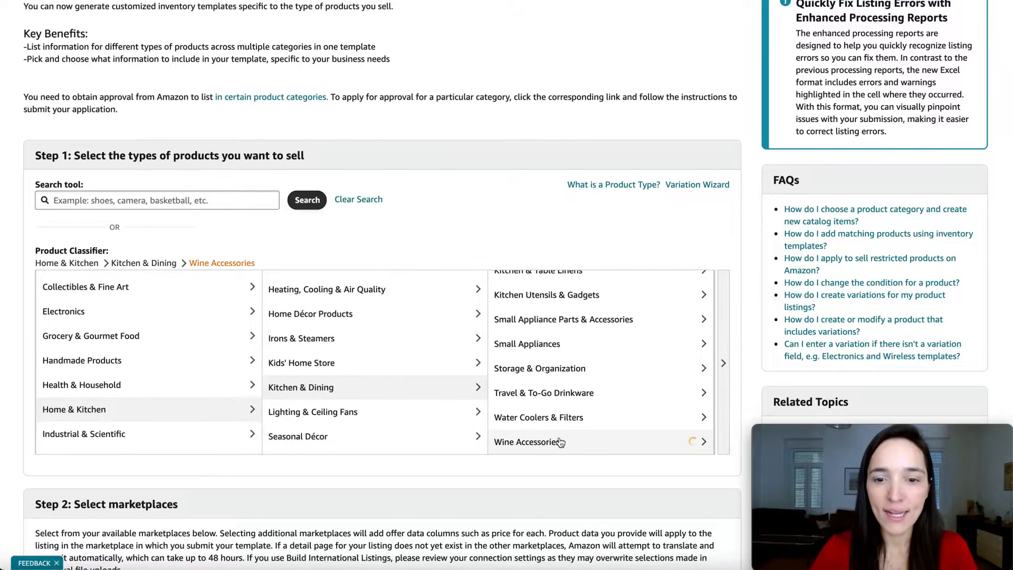
{"action": "left_click", "coordinate": [708, 436]}
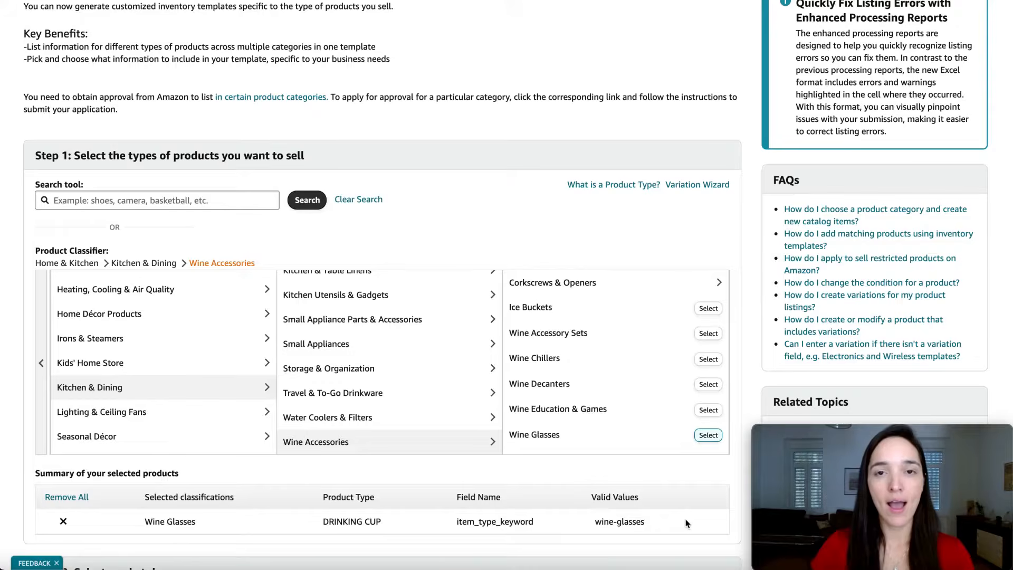
Generate the inventory template with the default marketplace, language and mode, and open the downloaded WineGlasses.xlsm in Google Sheets
{"action": "scroll", "coordinate": [687, 523], "scroll_direction": "down", "scroll_amount": 5}
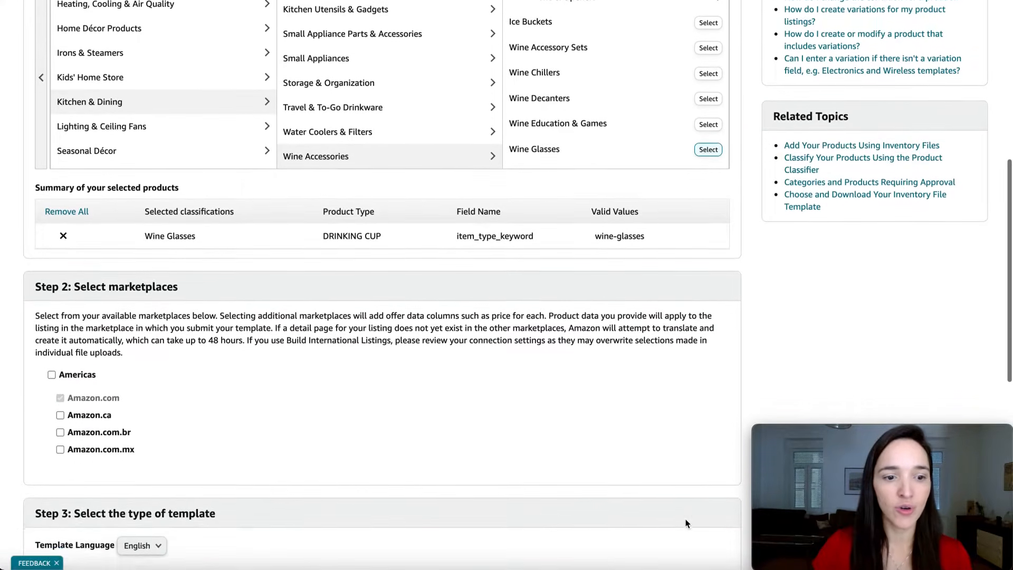
{"action": "scroll", "coordinate": [685, 519], "scroll_direction": "down", "scroll_amount": 4}
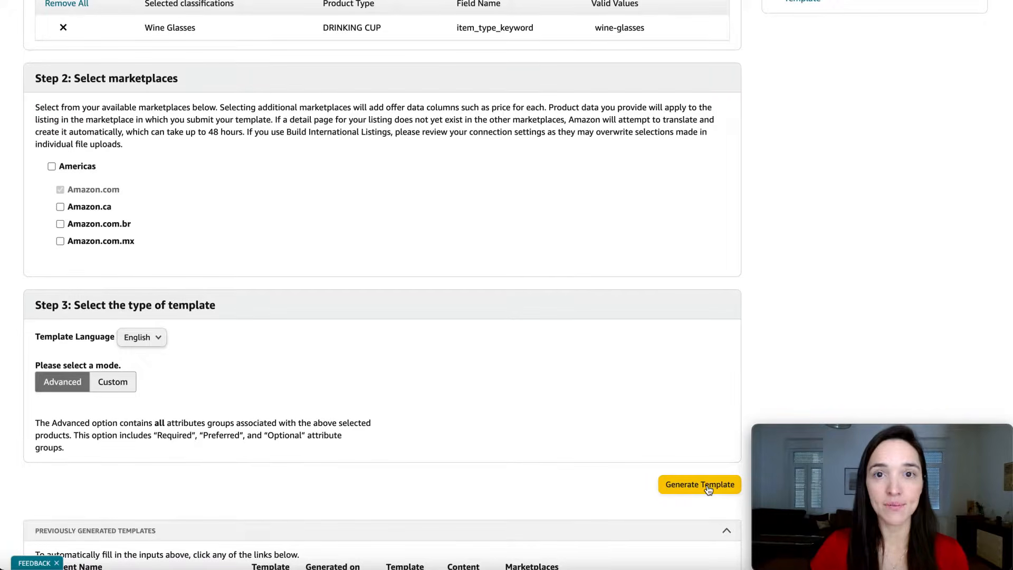
{"action": "left_click", "coordinate": [709, 489]}
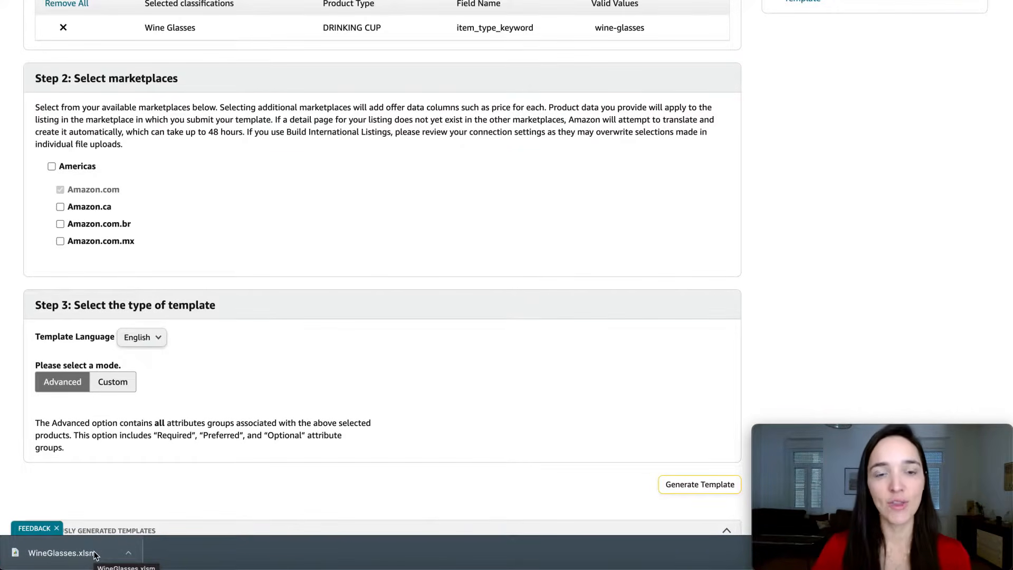
{"action": "left_click", "coordinate": [61, 553]}
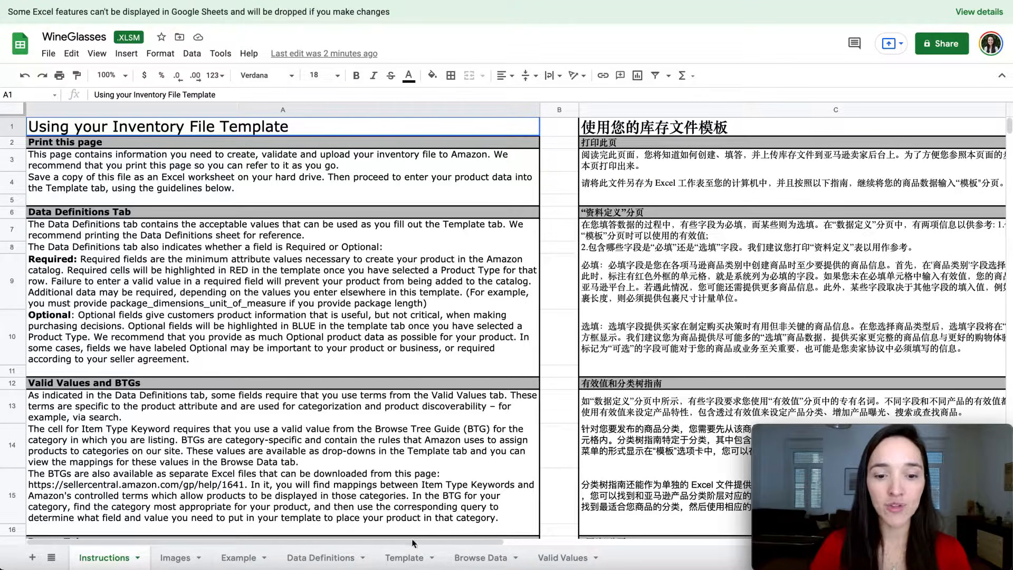
Review the Template sheet's column groups and set the product type in A4 to drinkingcup, accepting that some Excel elements may be dropped
{"action": "left_click", "coordinate": [407, 559]}
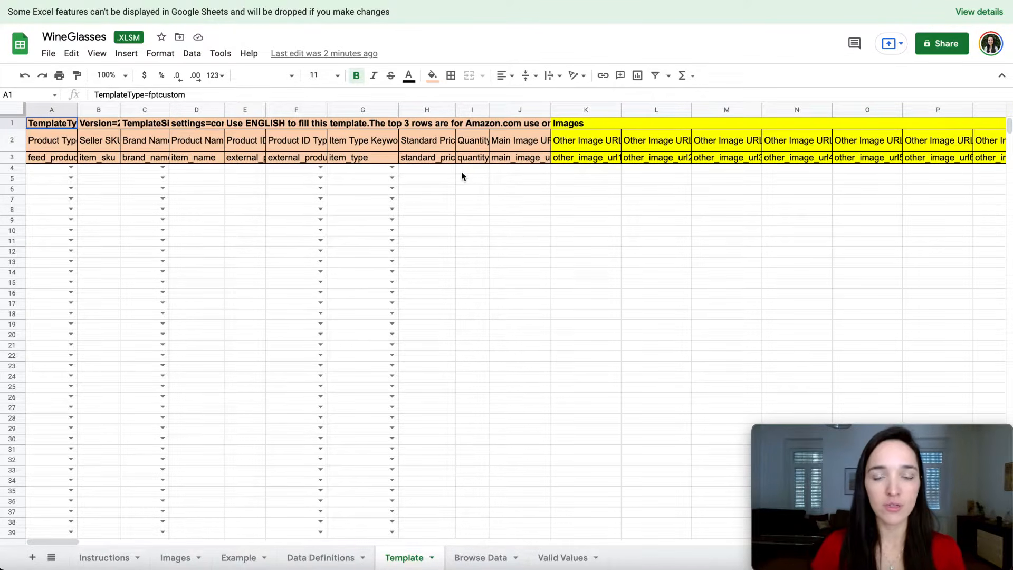
{"action": "scroll", "coordinate": [461, 172], "scroll_direction": "right", "scroll_amount": 10}
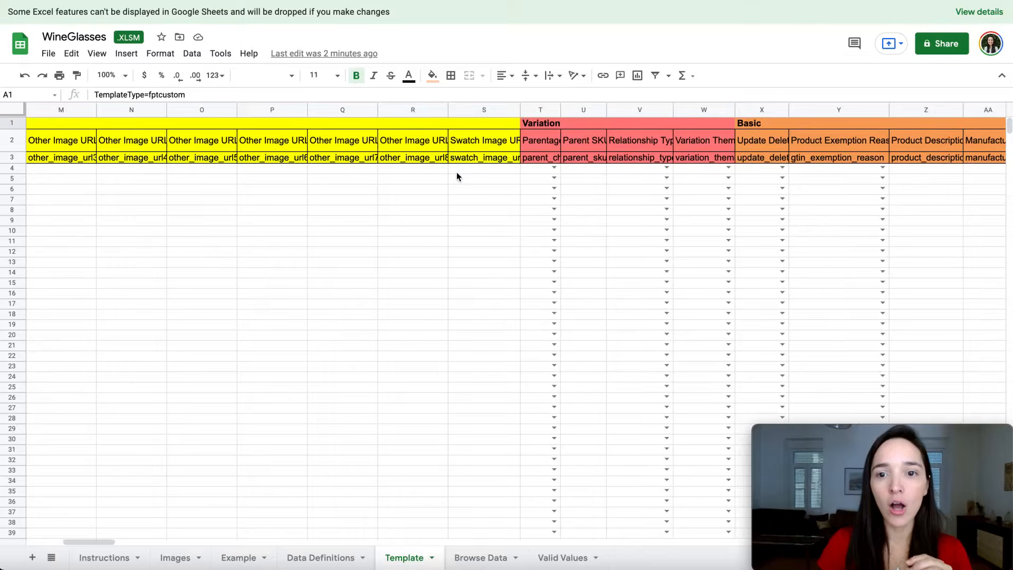
{"action": "scroll", "coordinate": [457, 177], "scroll_direction": "right", "scroll_amount": 2}
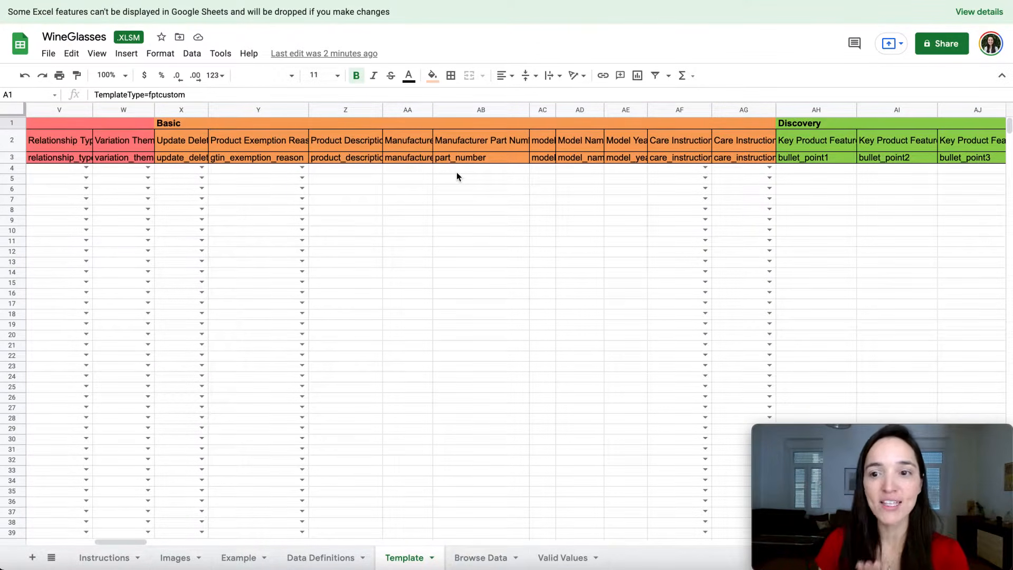
{"action": "scroll", "coordinate": [457, 172], "scroll_direction": "right", "scroll_amount": 2}
{"action": "scroll", "coordinate": [457, 172], "scroll_direction": "left", "scroll_amount": 9}
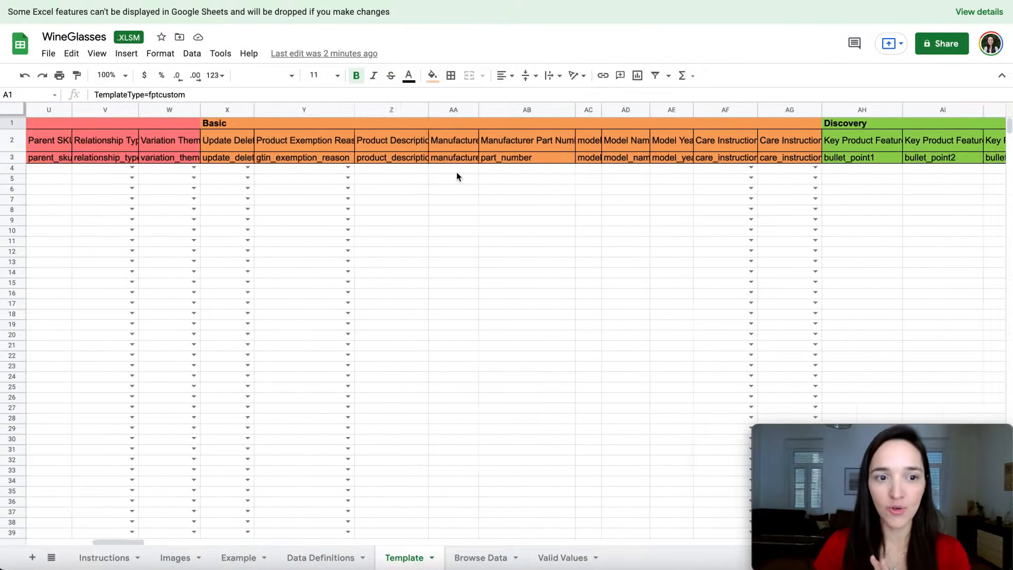
{"action": "scroll", "coordinate": [457, 177], "scroll_direction": "left", "scroll_amount": 8}
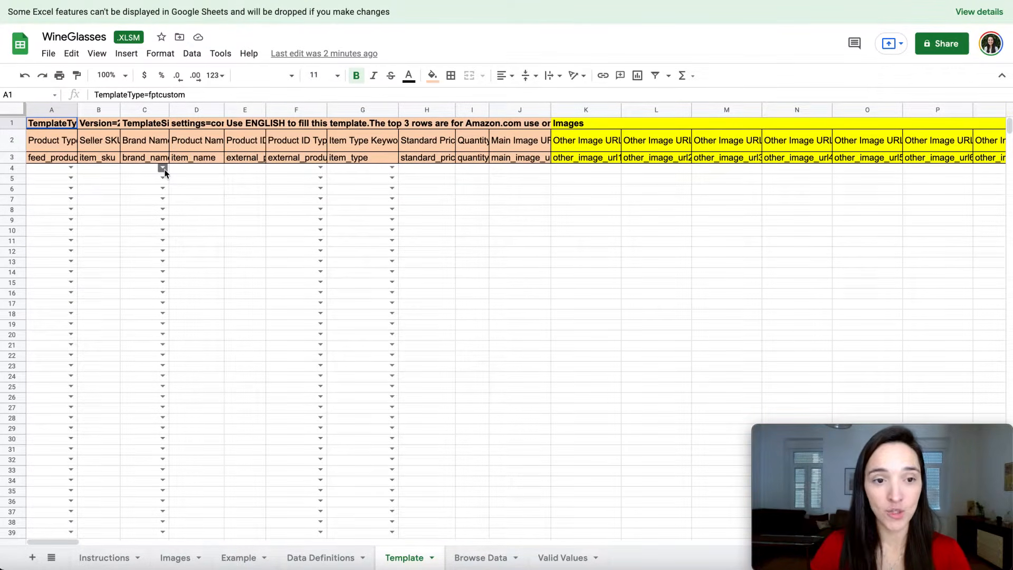
{"action": "double_click", "coordinate": [72, 167]}
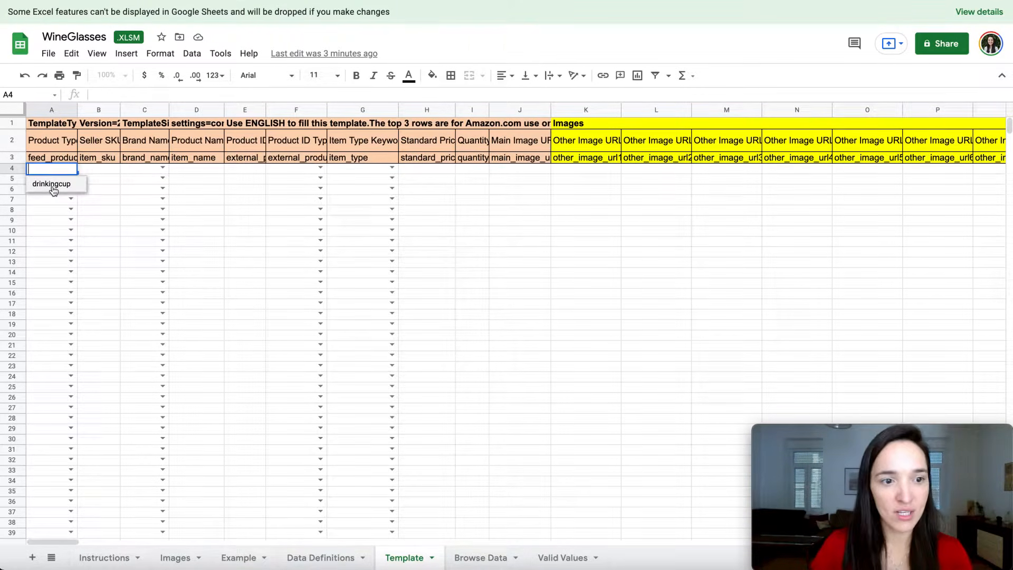
{"action": "left_click", "coordinate": [54, 185]}
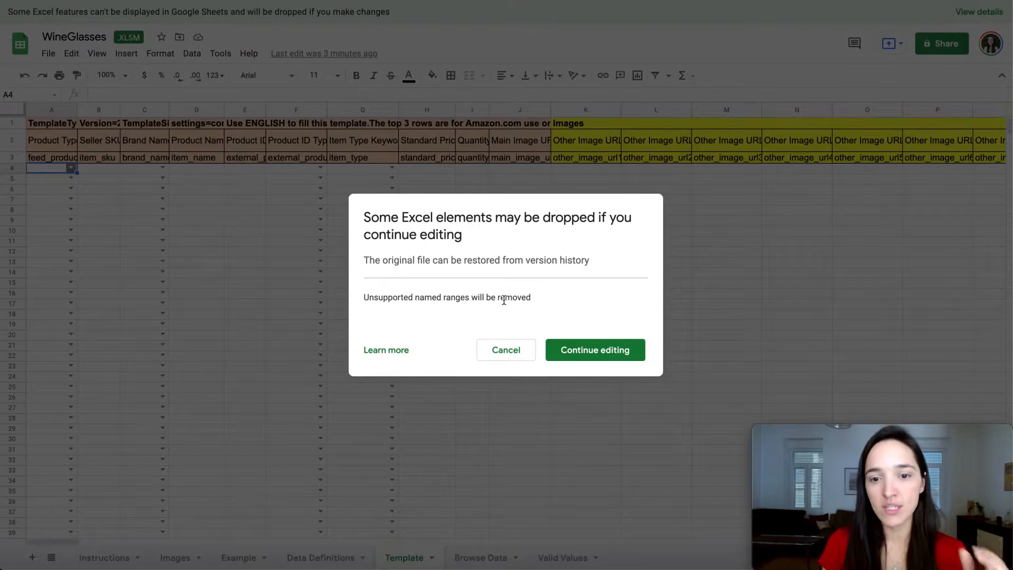
{"action": "left_click", "coordinate": [590, 352]}
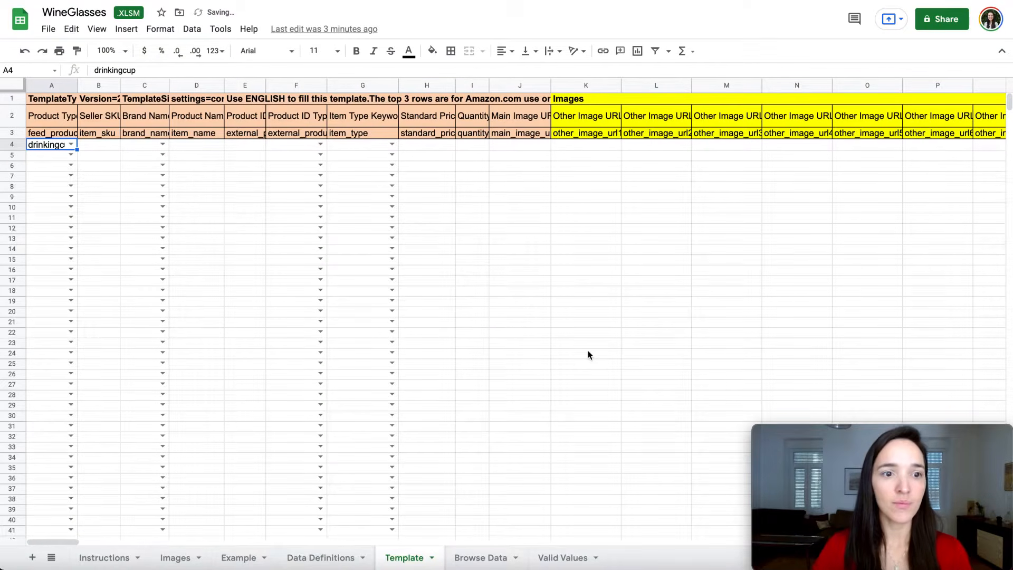
Enter JH-TYUI-74FR as the Seller SKU in cell B4 of the Template sheet
{"action": "left_click", "coordinate": [108, 149]}
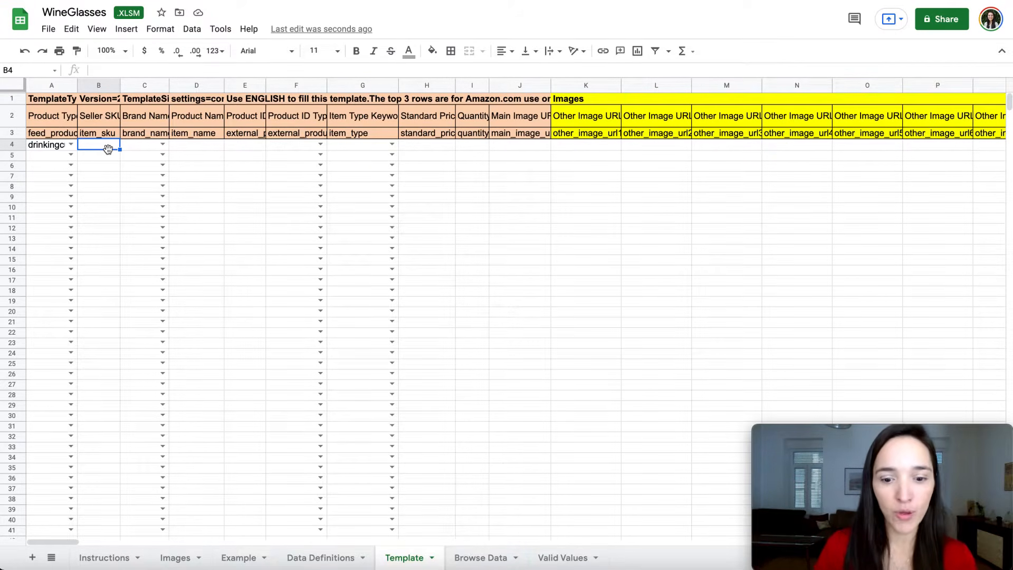
{"action": "key", "text": "ctrl+v"}
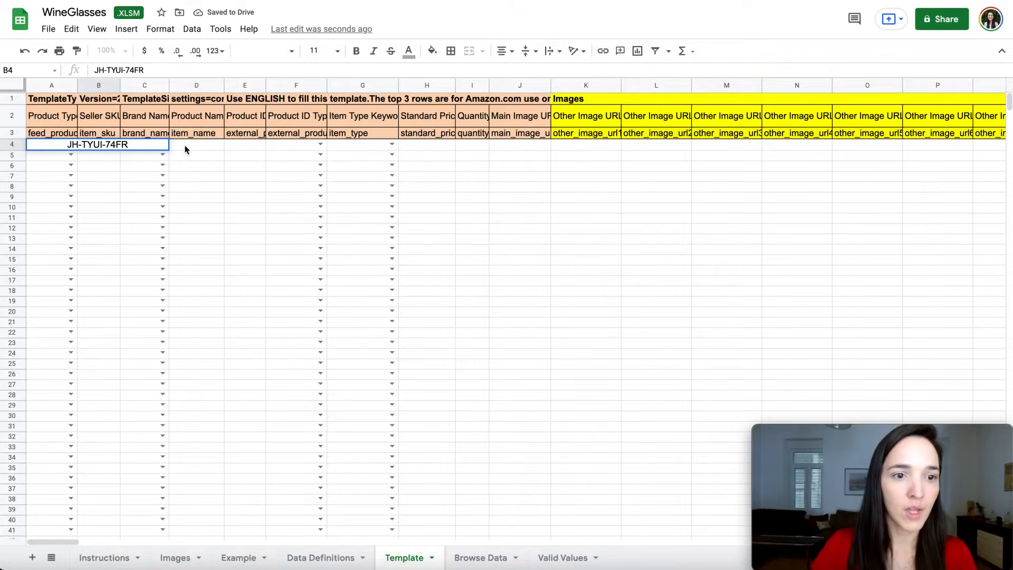
{"action": "left_click", "coordinate": [185, 147]}
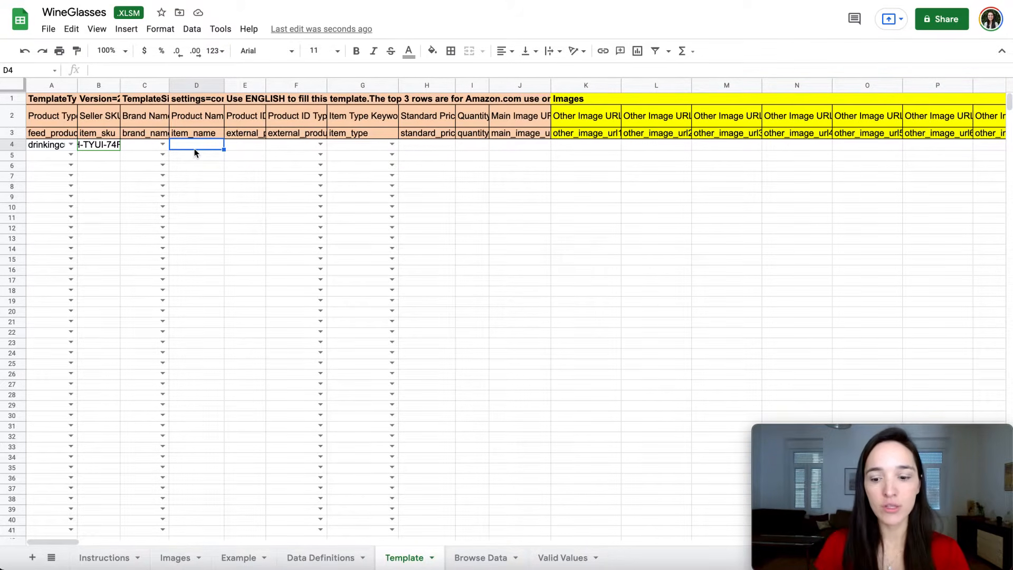
{"action": "left_click", "coordinate": [246, 118]}
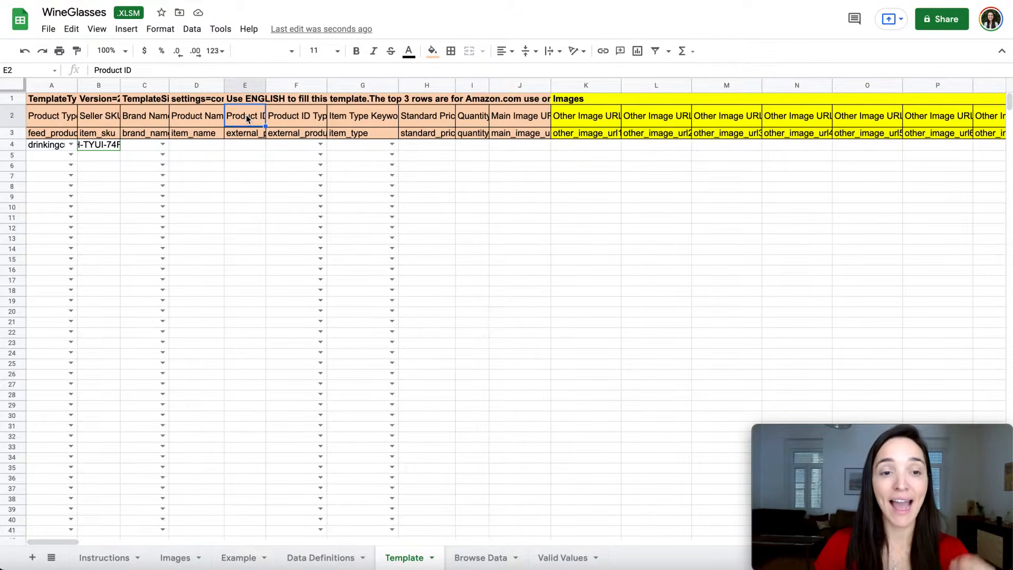
{"action": "key", "text": "Down"}
{"action": "key", "text": "Down"}
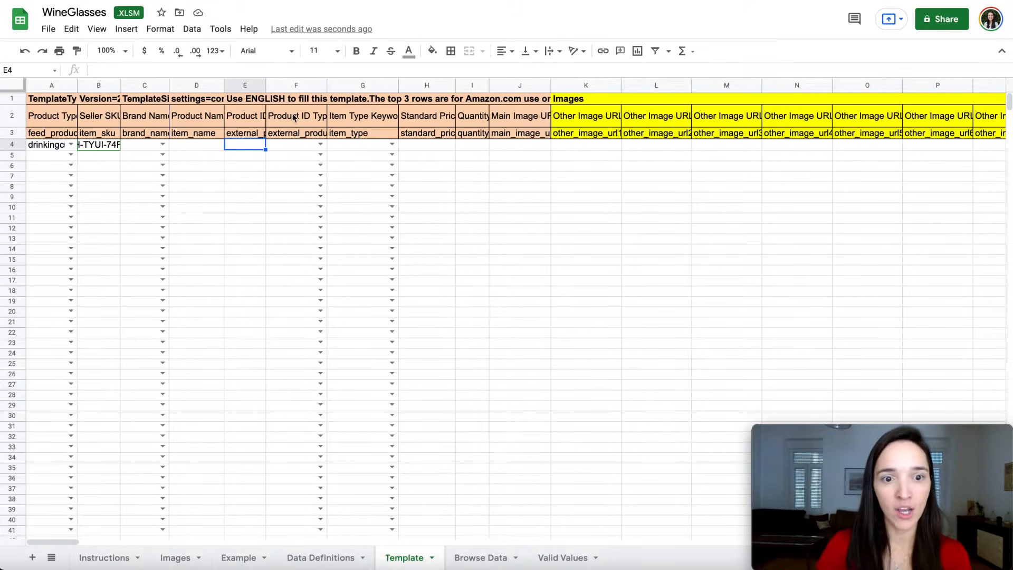
{"action": "left_click", "coordinate": [321, 145]}
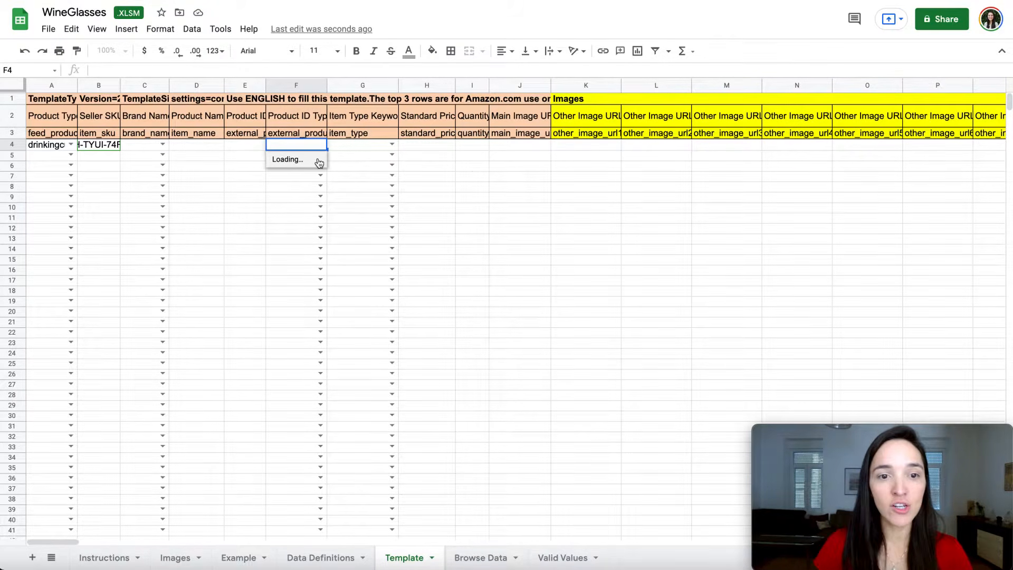
{"action": "left_click", "coordinate": [350, 195]}
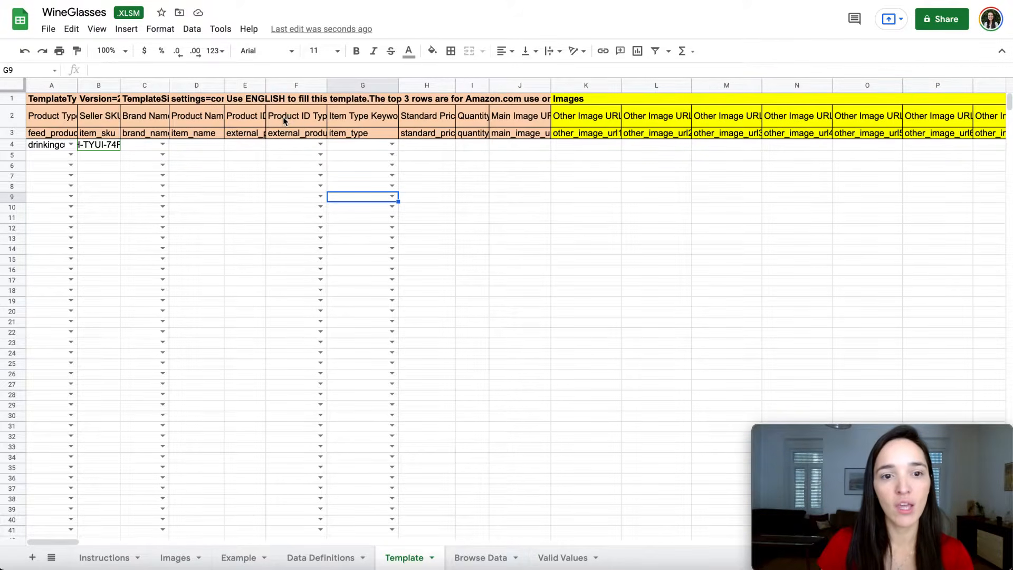
Look up the allowed Product ID Types on the Valid Values sheet and enter UPC in cell F4 of the Template sheet
{"action": "left_click", "coordinate": [562, 558]}
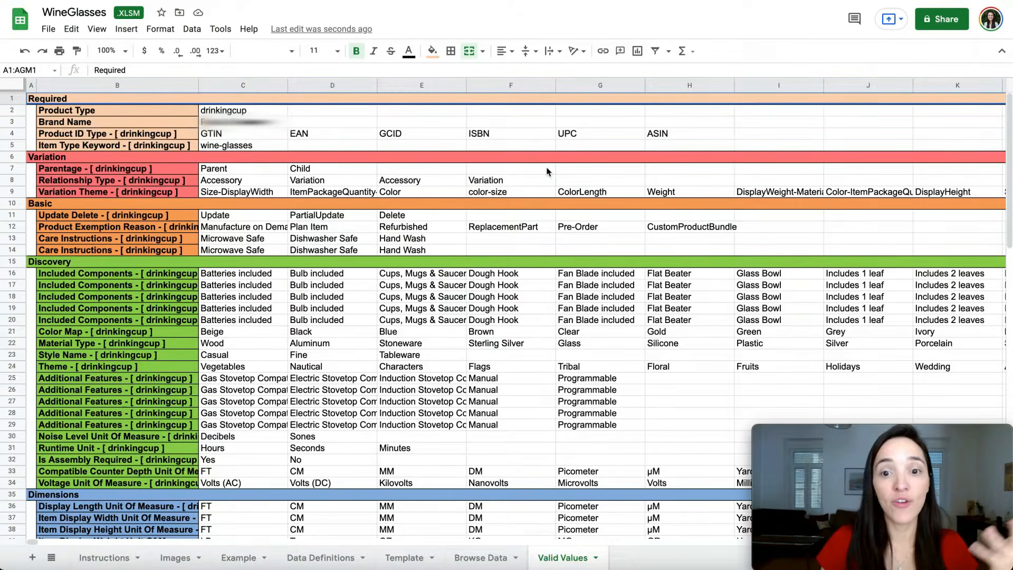
{"action": "left_click", "coordinate": [609, 131]}
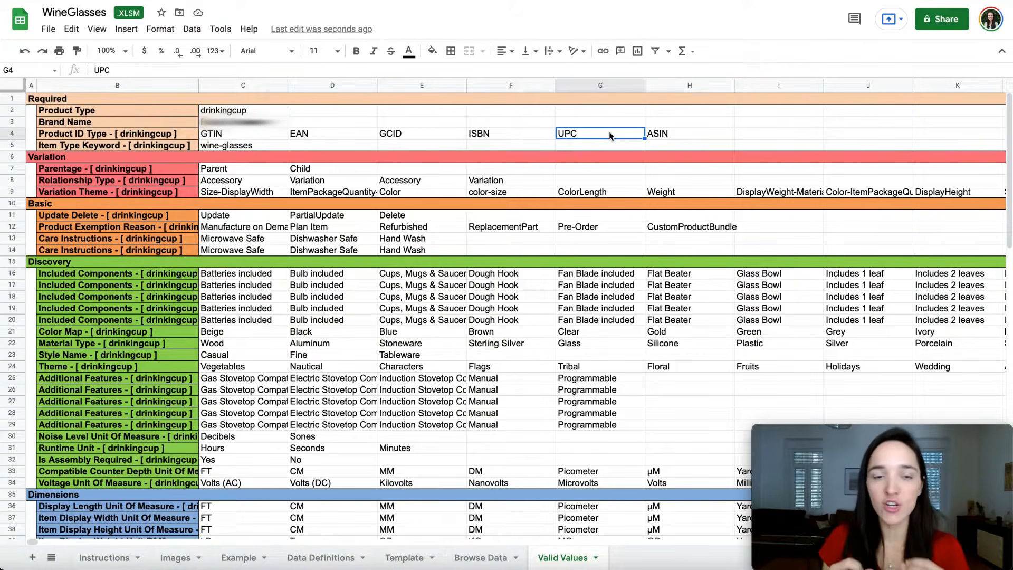
{"action": "key", "text": "ctrl+c"}
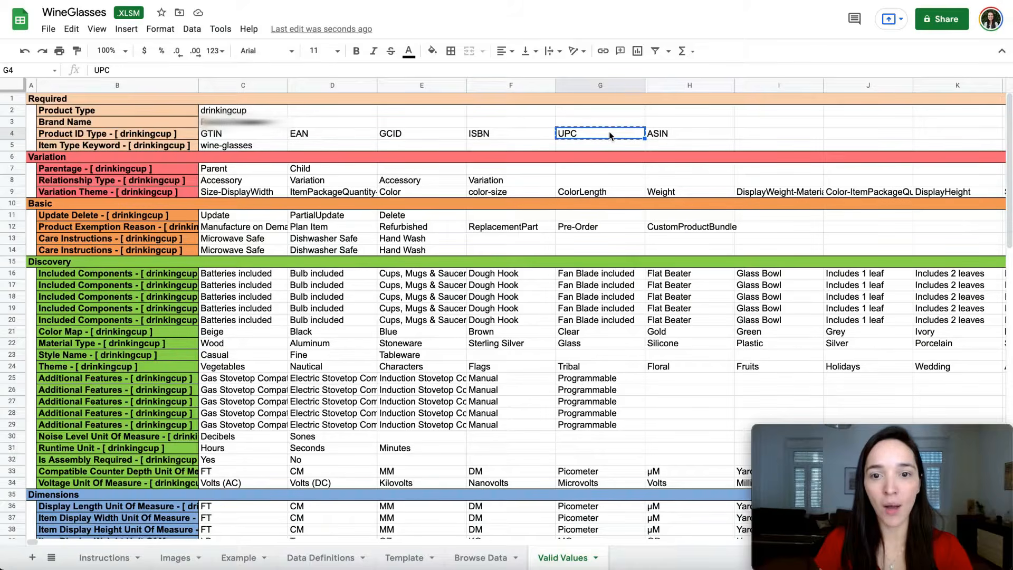
{"action": "left_click", "coordinate": [404, 557]}
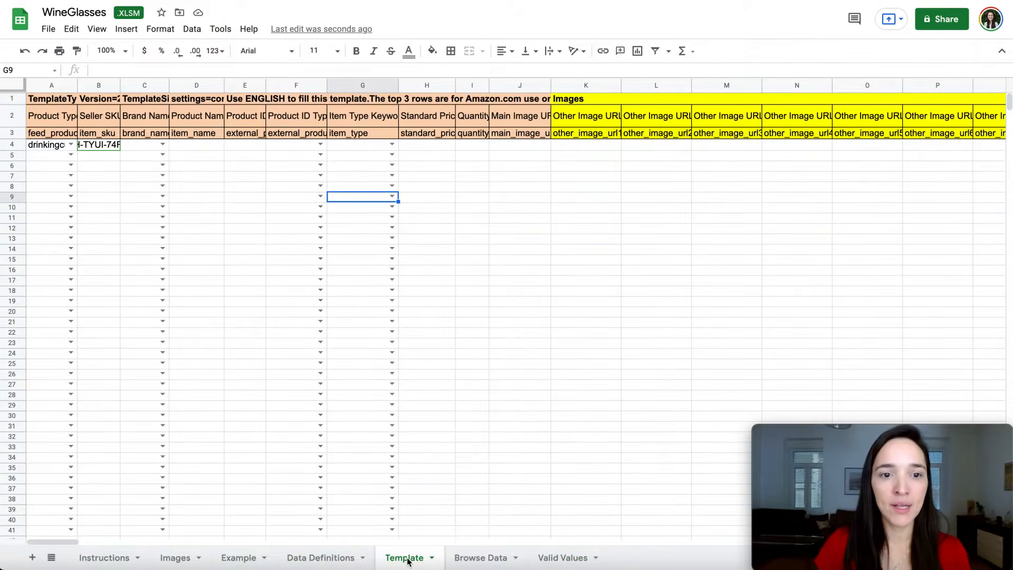
{"action": "left_click", "coordinate": [307, 146]}
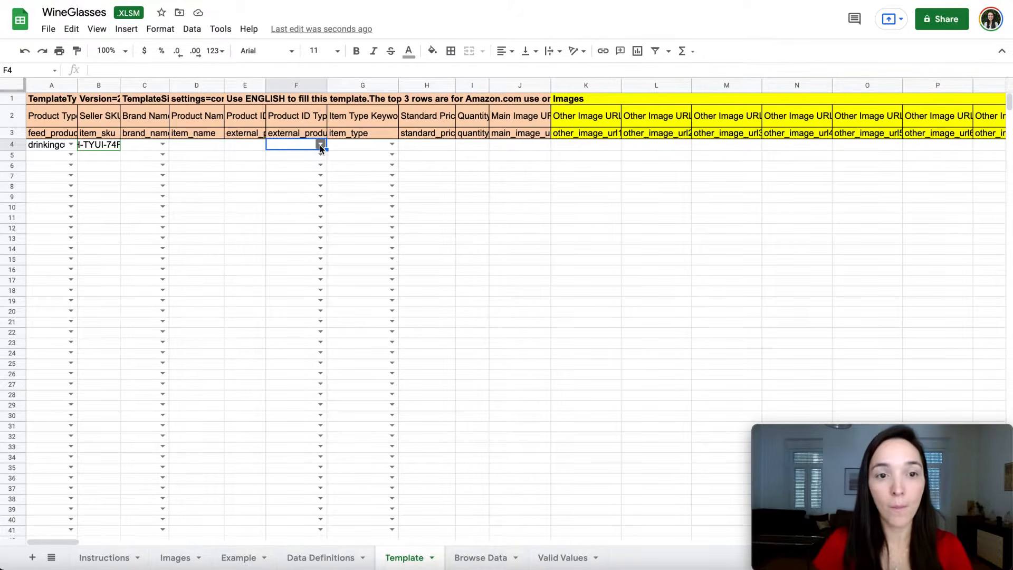
{"action": "type", "text": "UPC"}
{"action": "key", "text": "Return"}
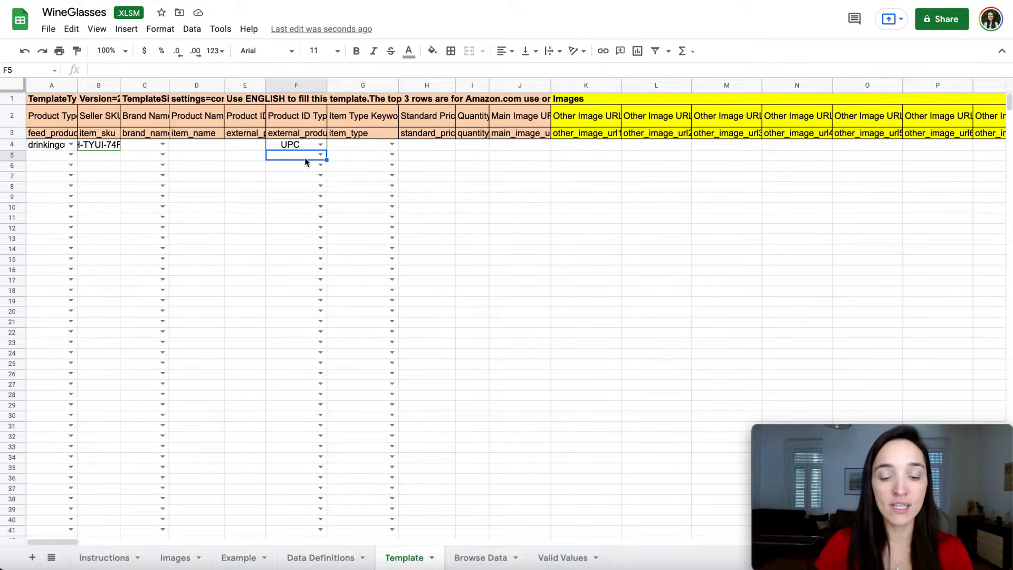
Try pasting the copied UPC value into the Product ID Type cell F5 and clear that cell again
{"action": "key", "text": "ctrl+v"}
{"action": "key", "text": "Return"}
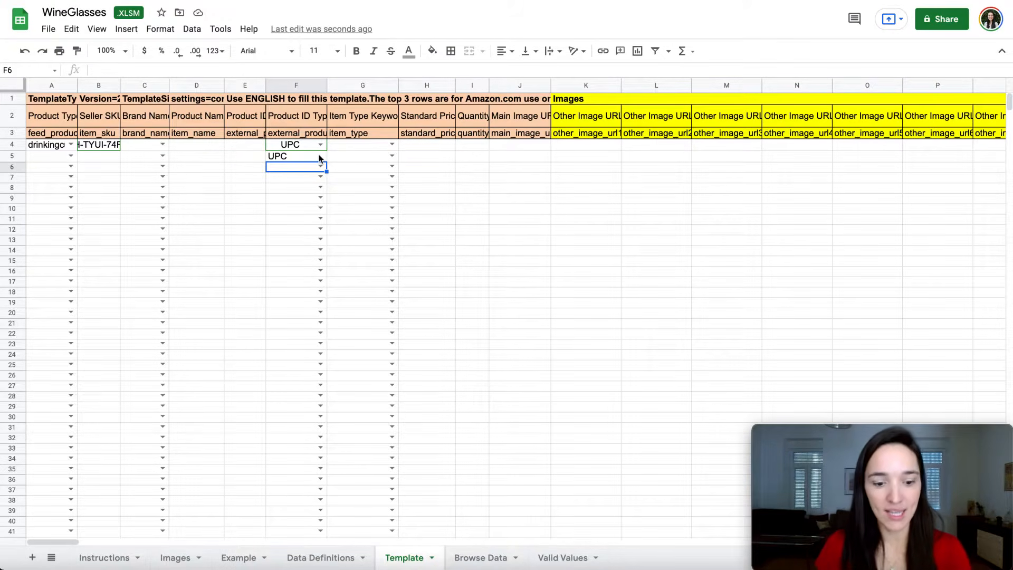
{"action": "left_click", "coordinate": [319, 157]}
{"action": "key", "text": "Delete"}
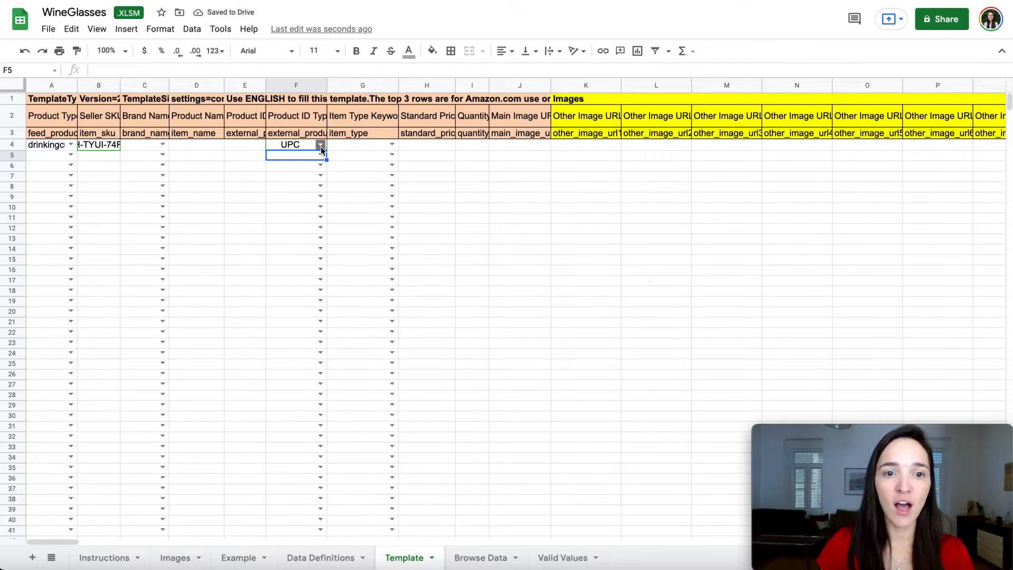
{"action": "left_click", "coordinate": [262, 69]}
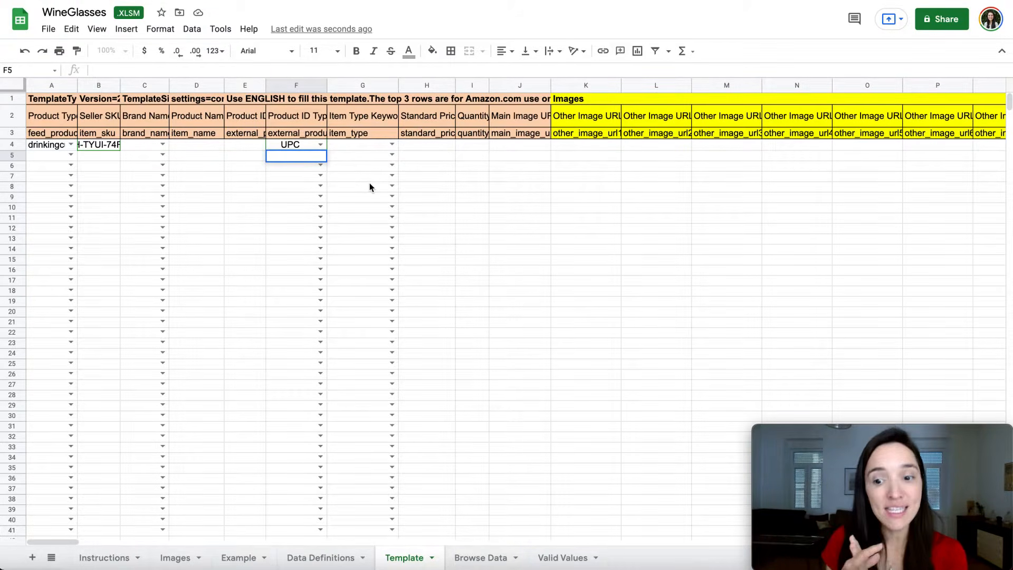
Copy the Item Type Keyword wine-glasses from the Valid Values sheet and paste it into cell H4 of the Template sheet
{"action": "left_click", "coordinate": [559, 563]}
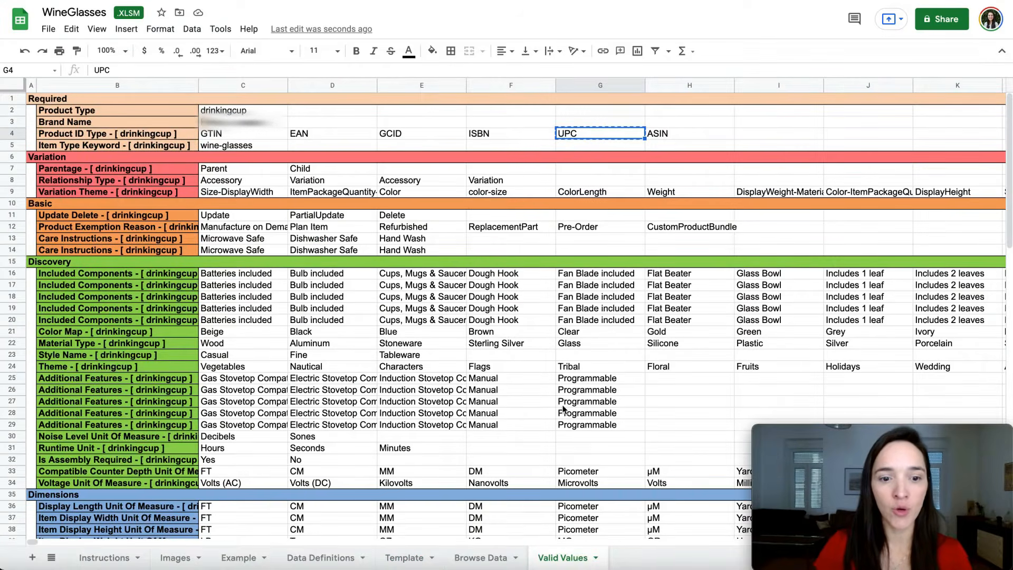
{"action": "left_click", "coordinate": [403, 558]}
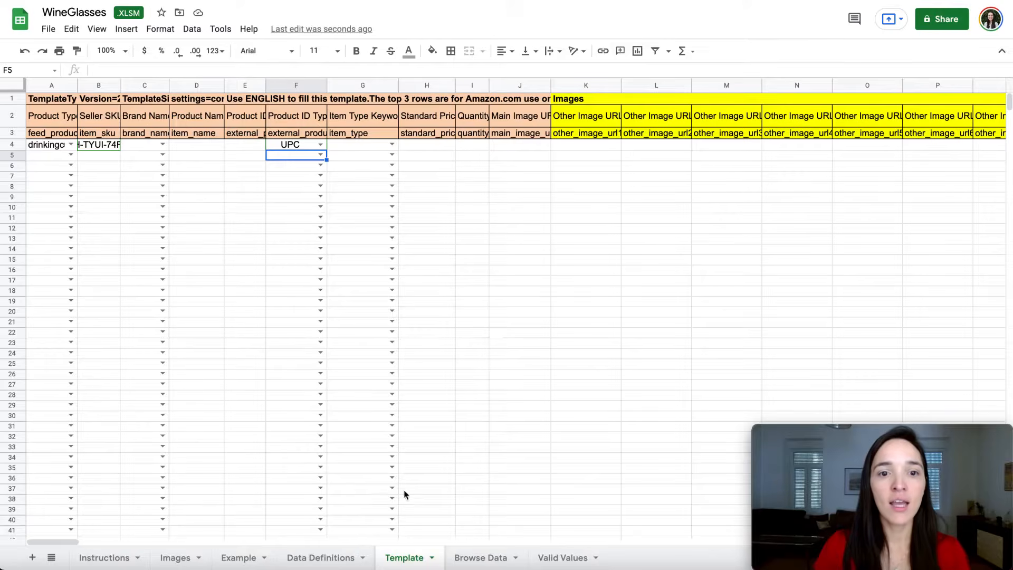
{"action": "left_click", "coordinate": [392, 144]}
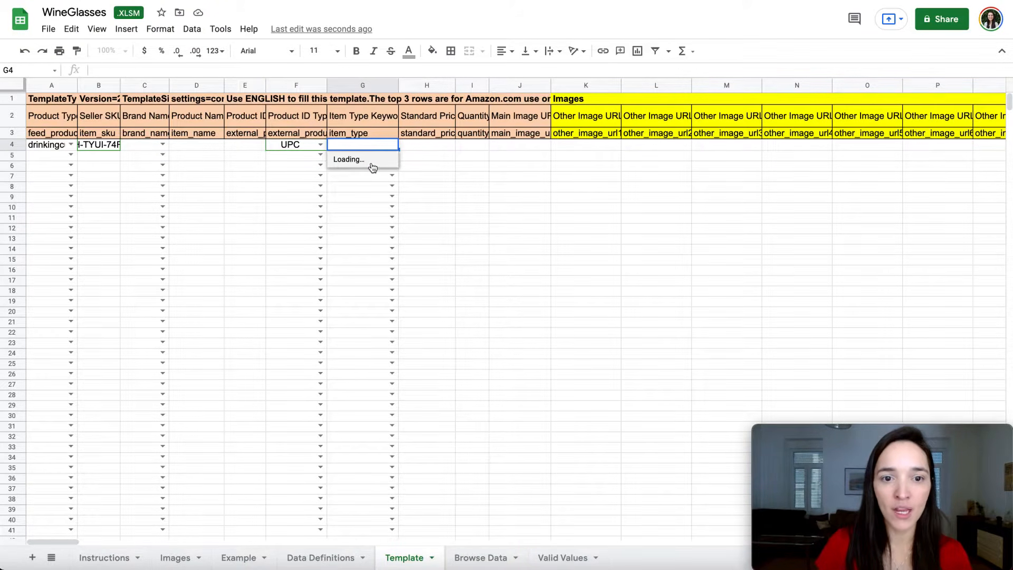
{"action": "left_click", "coordinate": [422, 149]}
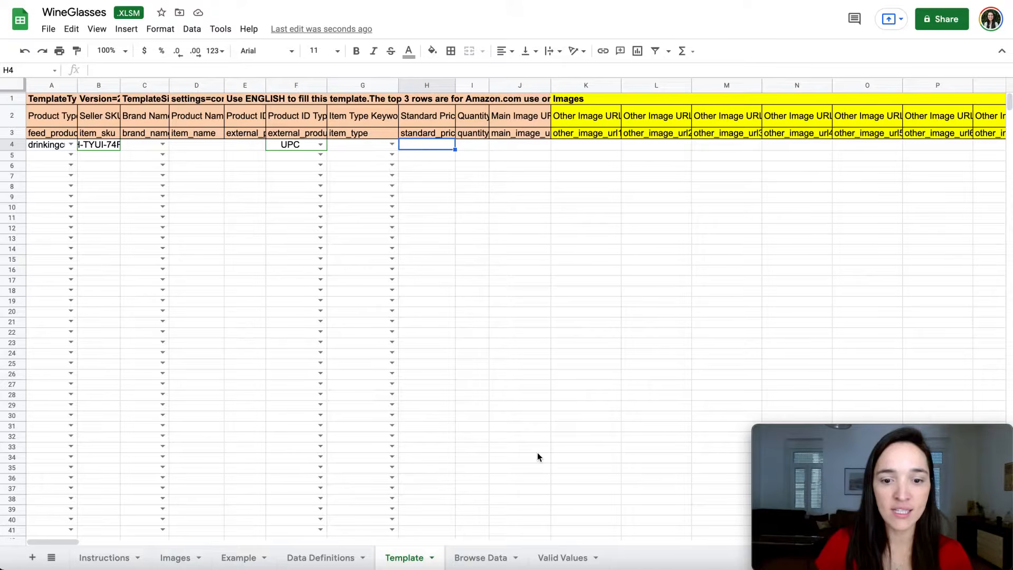
{"action": "left_click", "coordinate": [563, 559]}
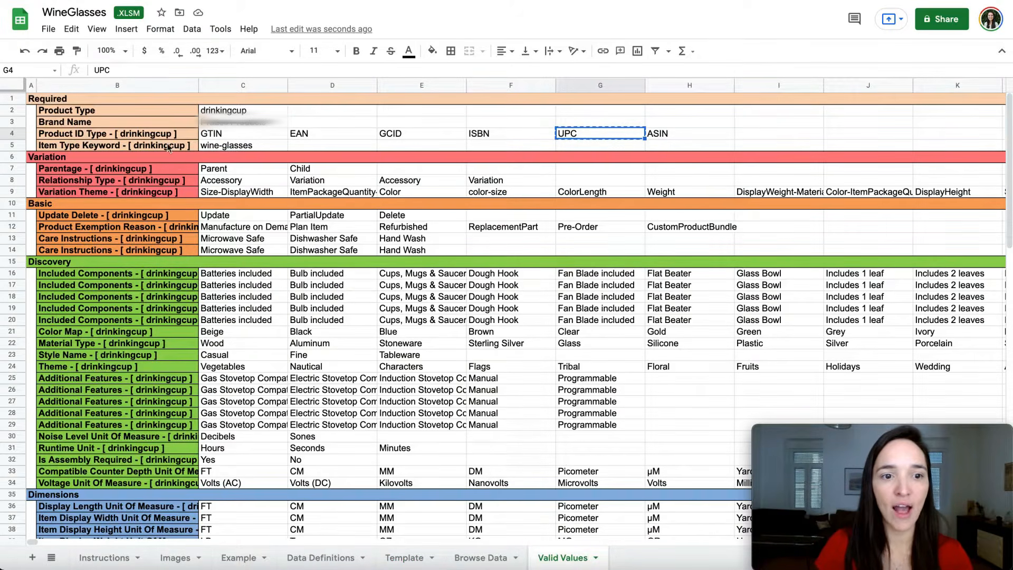
{"action": "left_click", "coordinate": [238, 148]}
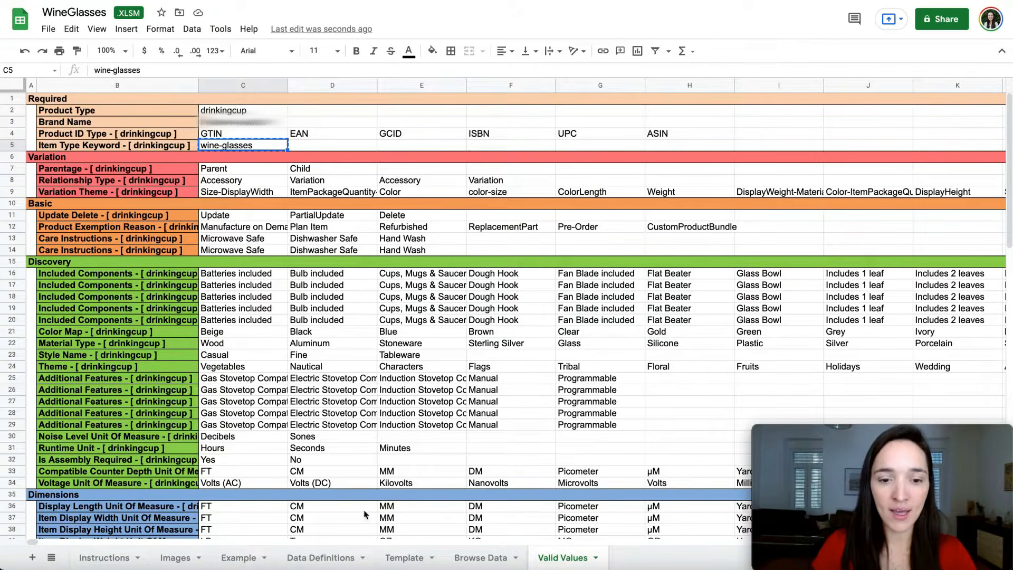
{"action": "left_click", "coordinate": [402, 559]}
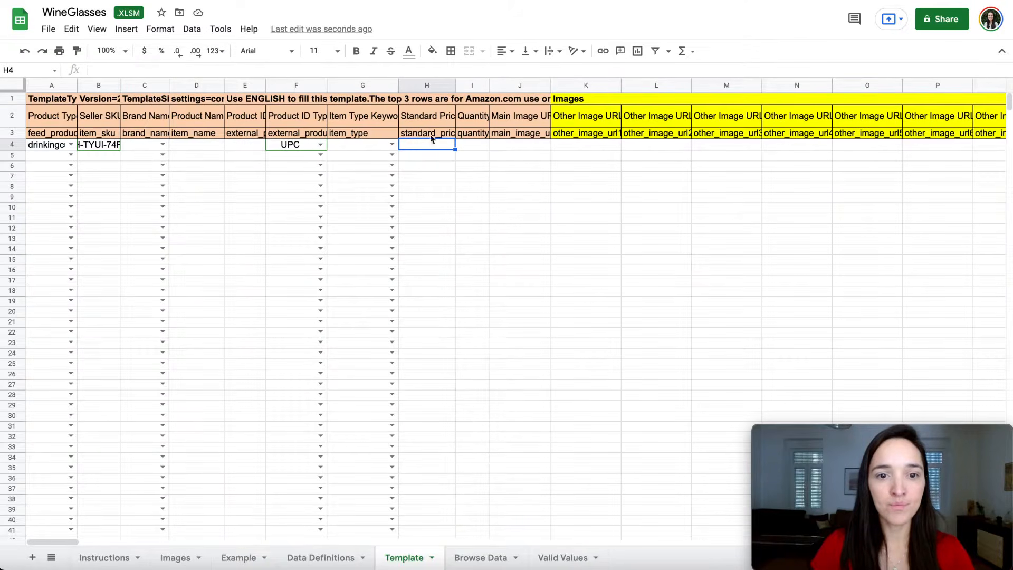
{"action": "left_click", "coordinate": [410, 70]}
{"action": "key", "text": "ctrl+v"}
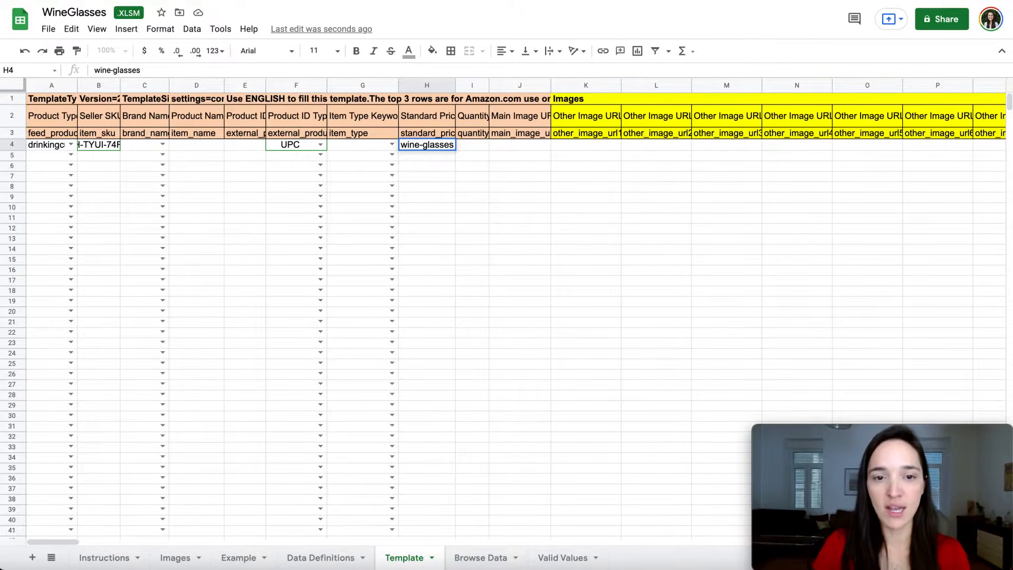
{"action": "key", "text": "Return"}
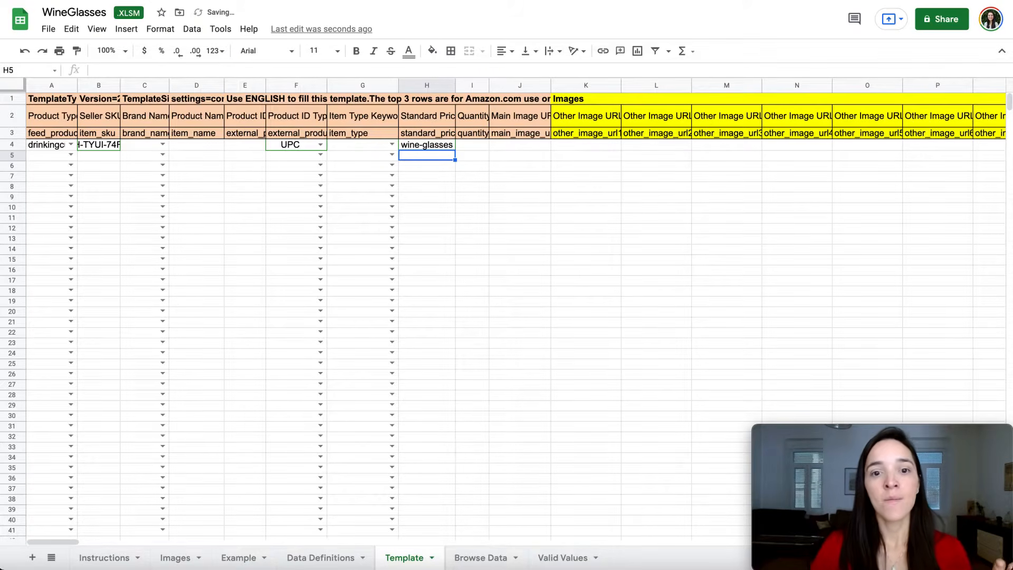
Enter 1 as the Quantity in cell I4 of the Template sheet
{"action": "left_click", "coordinate": [427, 145]}
{"action": "left_click", "coordinate": [473, 145]}
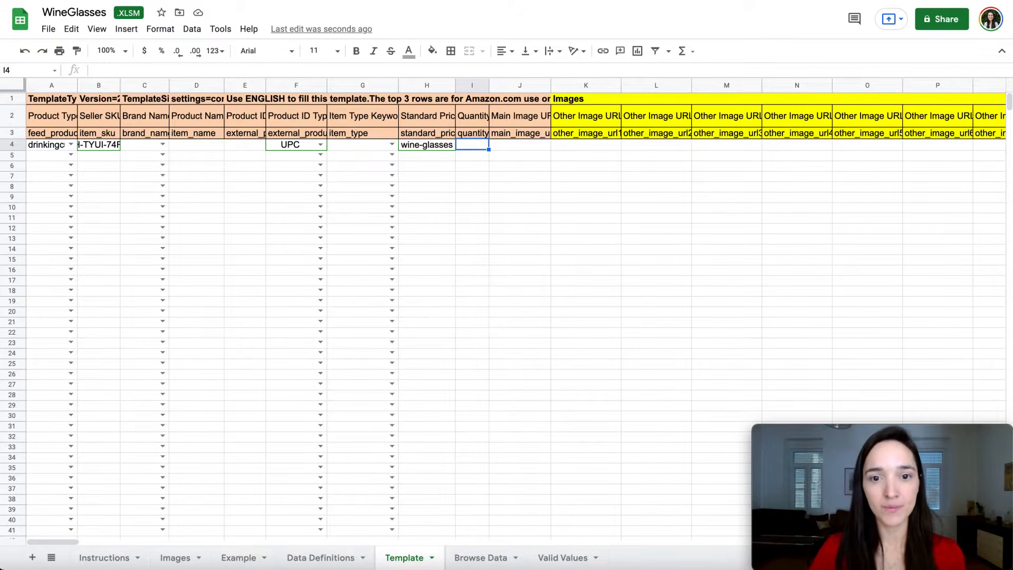
{"action": "type", "text": "1"}
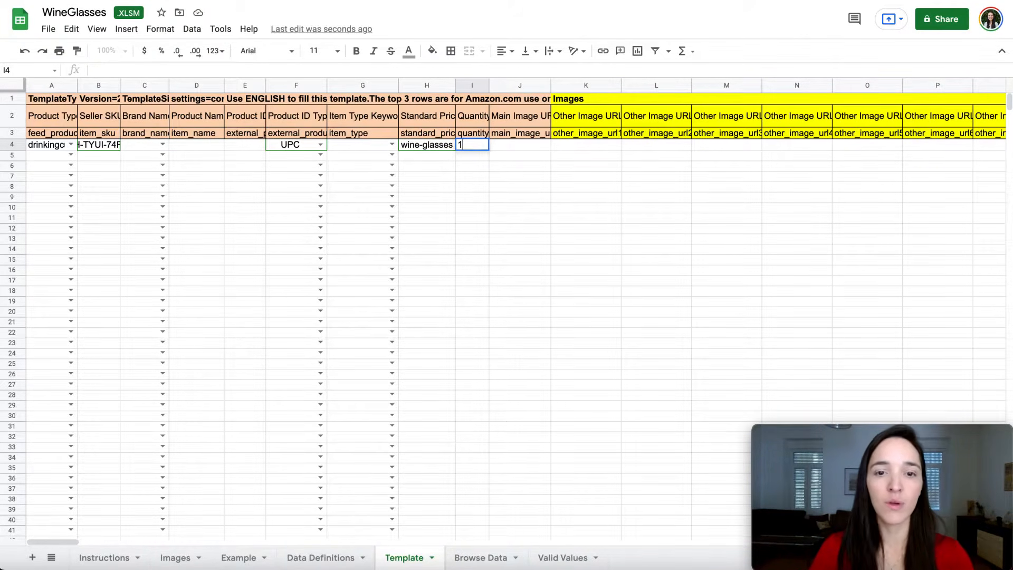
{"action": "key", "text": "Tab"}
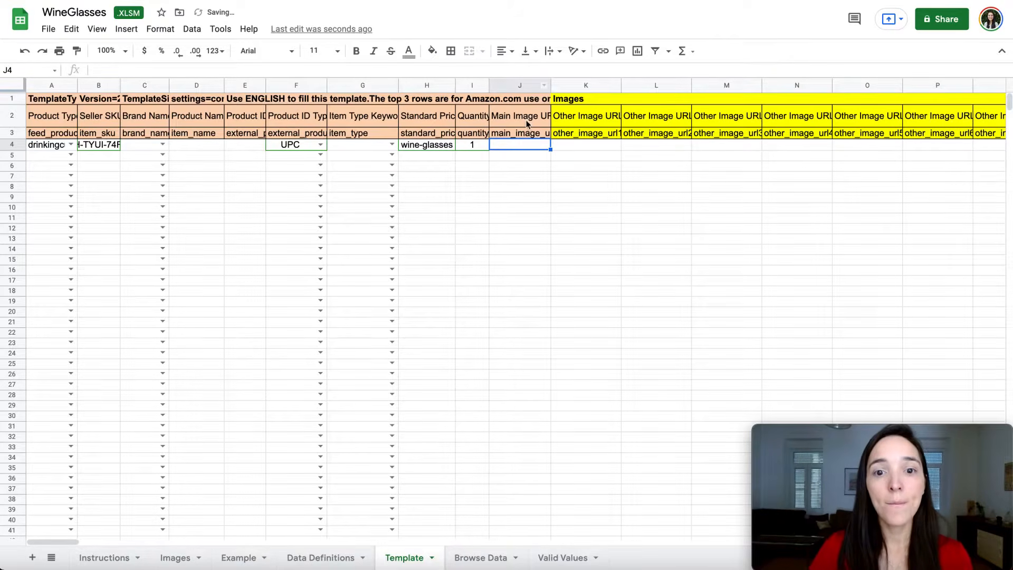
Copy the image URL of the Uncork'd XL tumbler from the BrüMate product page and paste it into Main Image URL cell J4
{"action": "left_click", "coordinate": [529, 135]}
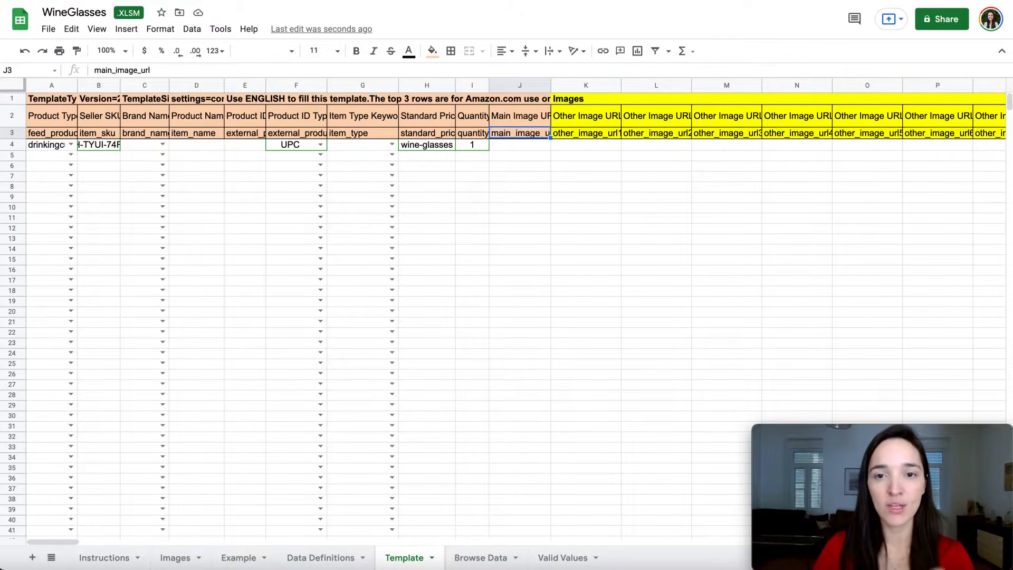
{"action": "key", "text": "ctrl+Tab"}
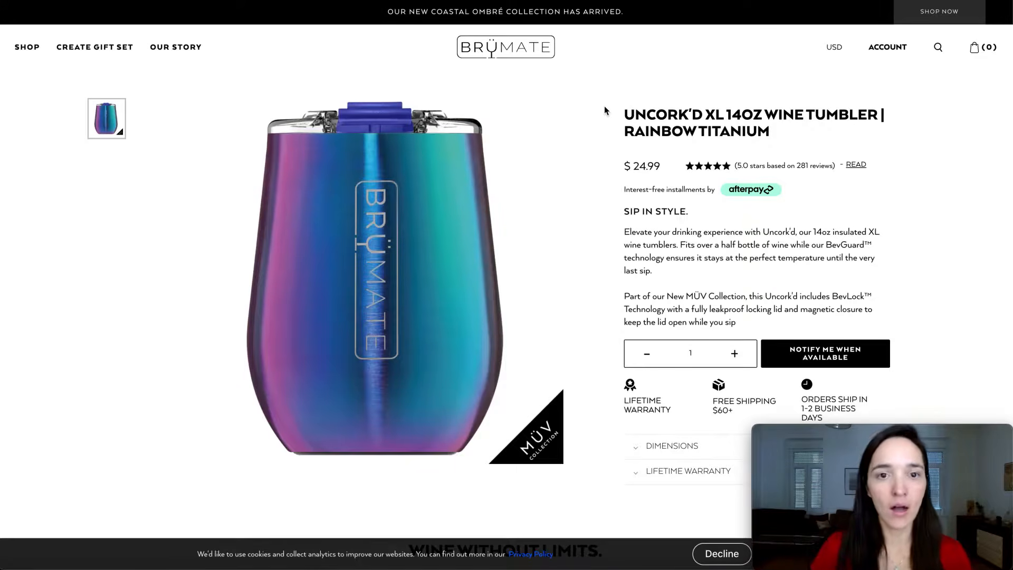
{"action": "right_click", "coordinate": [425, 218]}
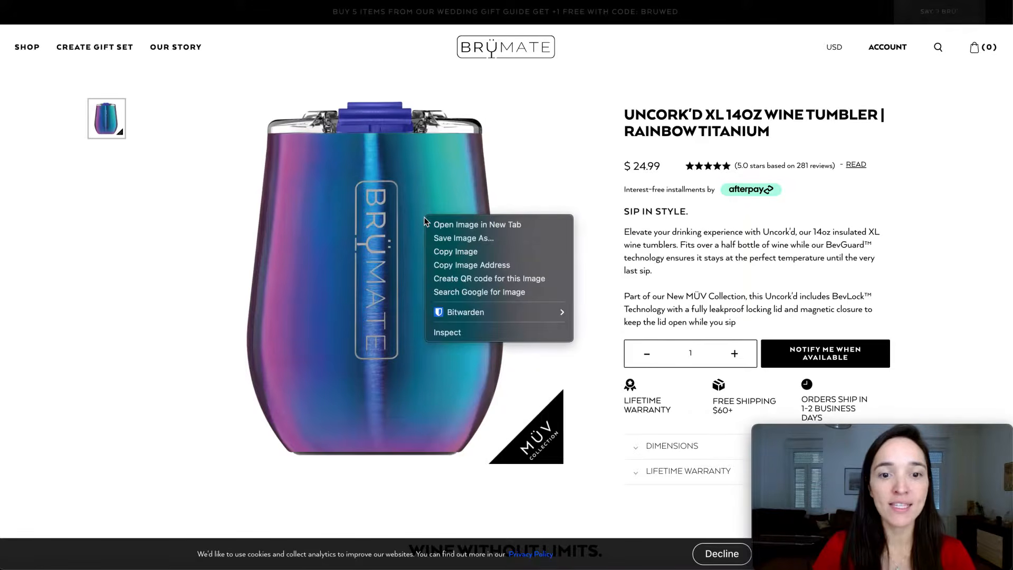
{"action": "left_click", "coordinate": [541, 230]}
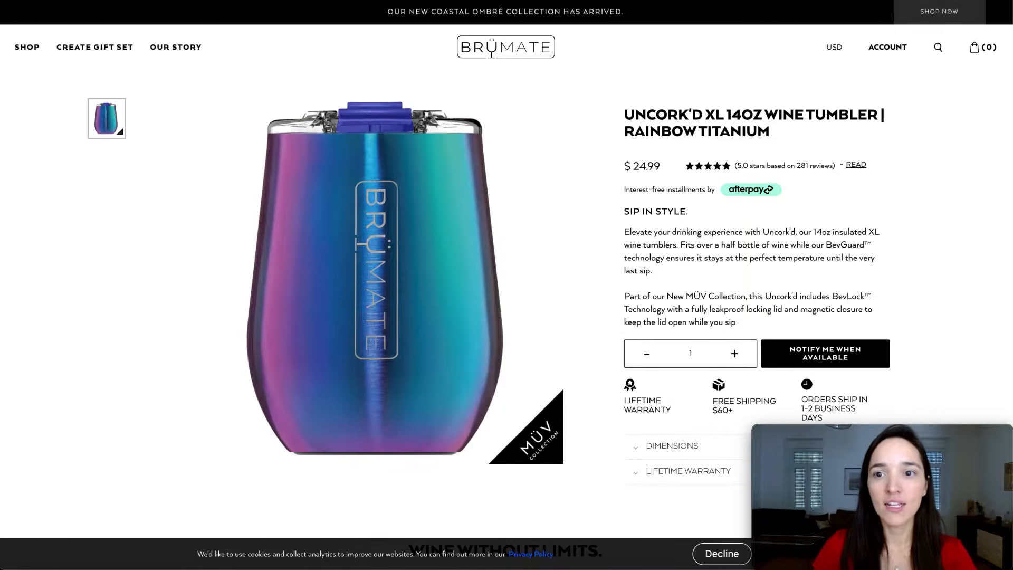
{"action": "left_click", "coordinate": [375, 274]}
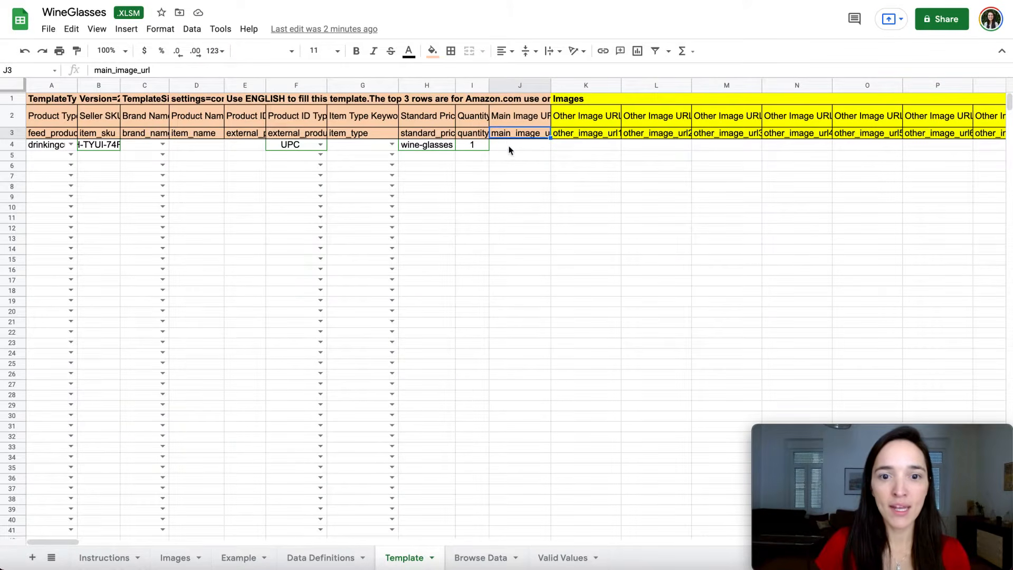
{"action": "left_click", "coordinate": [511, 145]}
{"action": "key", "text": "ctrl+v"}
{"action": "key", "text": "Return"}
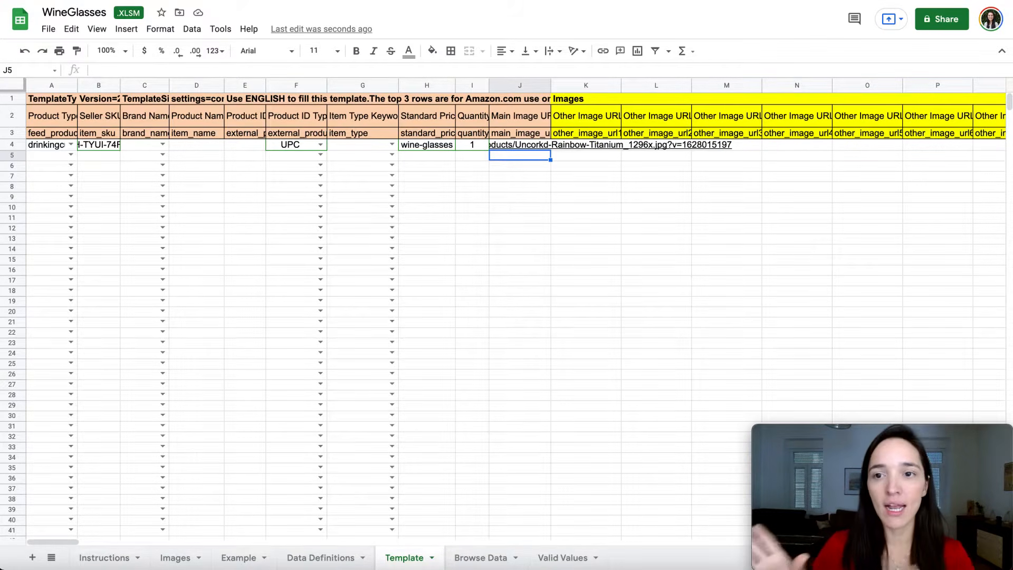
Review the additional image and swatch image URL columns in row 4 through to the Variation columns
{"action": "left_click", "coordinate": [520, 145]}
{"action": "left_click", "coordinate": [586, 145]}
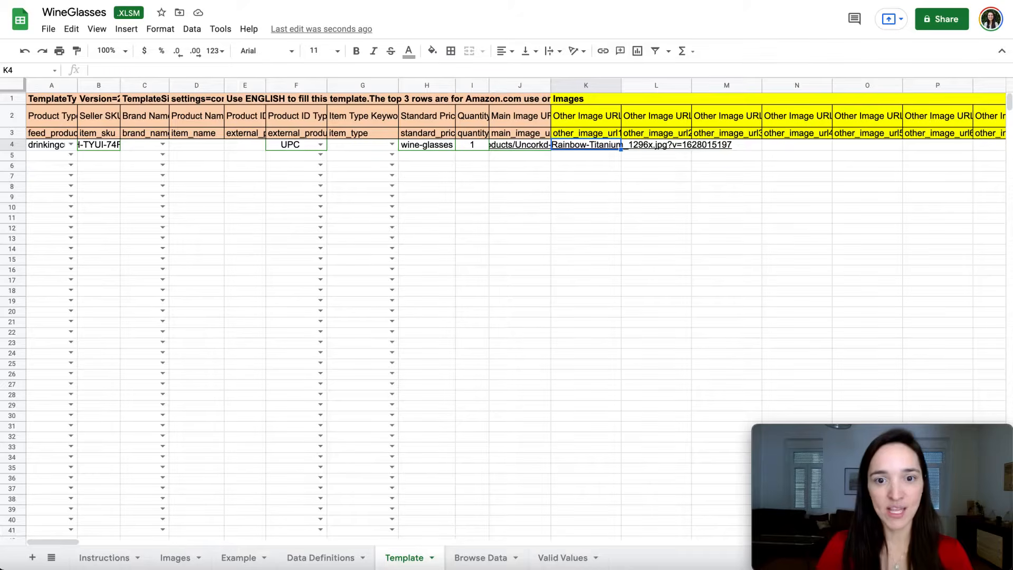
{"action": "key", "text": "Right"}
{"action": "key", "text": "Right"}
{"action": "key", "text": "Right"}
{"action": "key", "text": "Right"}
{"action": "key", "text": "Right"}
{"action": "key", "text": "Right"}
{"action": "key", "text": "Right"}
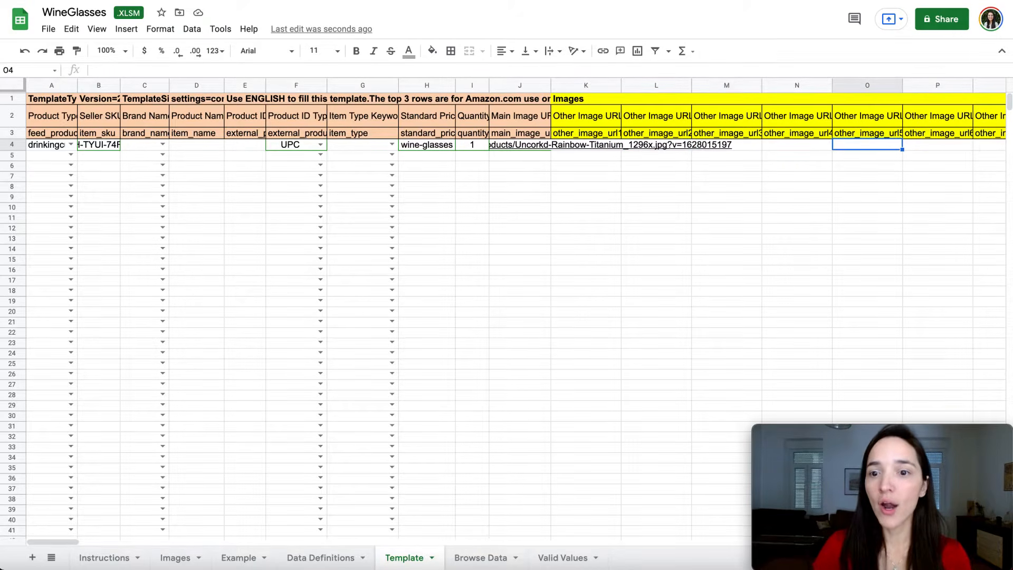
{"action": "key", "text": "Right"}
{"action": "key", "text": "Right"}
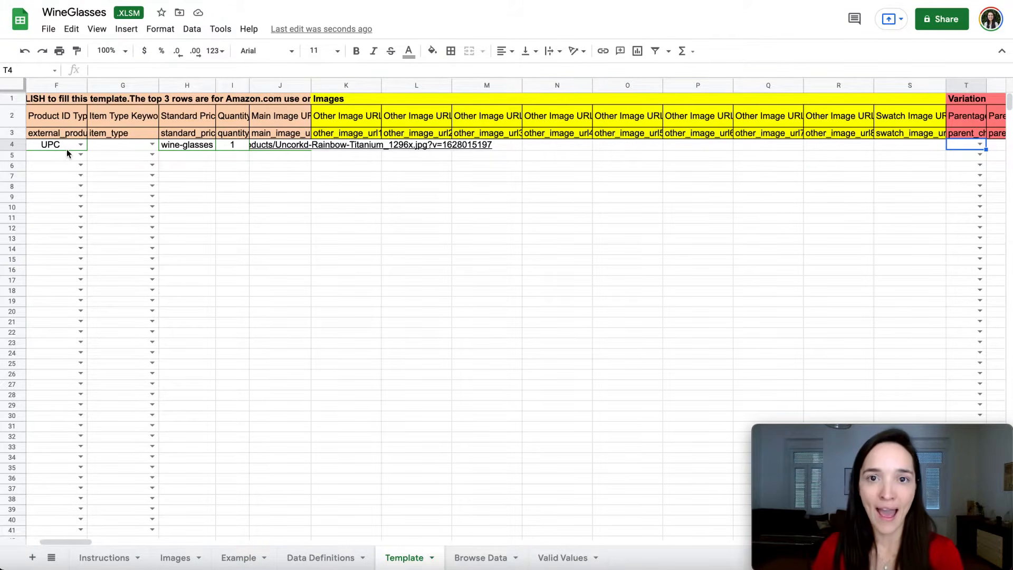
{"action": "scroll", "coordinate": [524, 235], "scroll_direction": "right", "scroll_amount": 7}
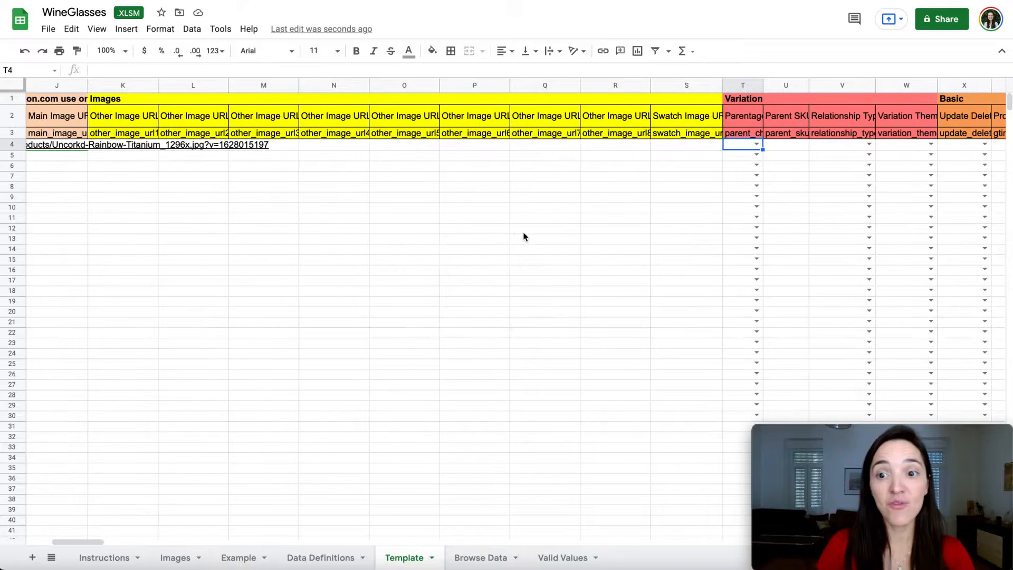
{"action": "scroll", "coordinate": [523, 236], "scroll_direction": "right", "scroll_amount": 1}
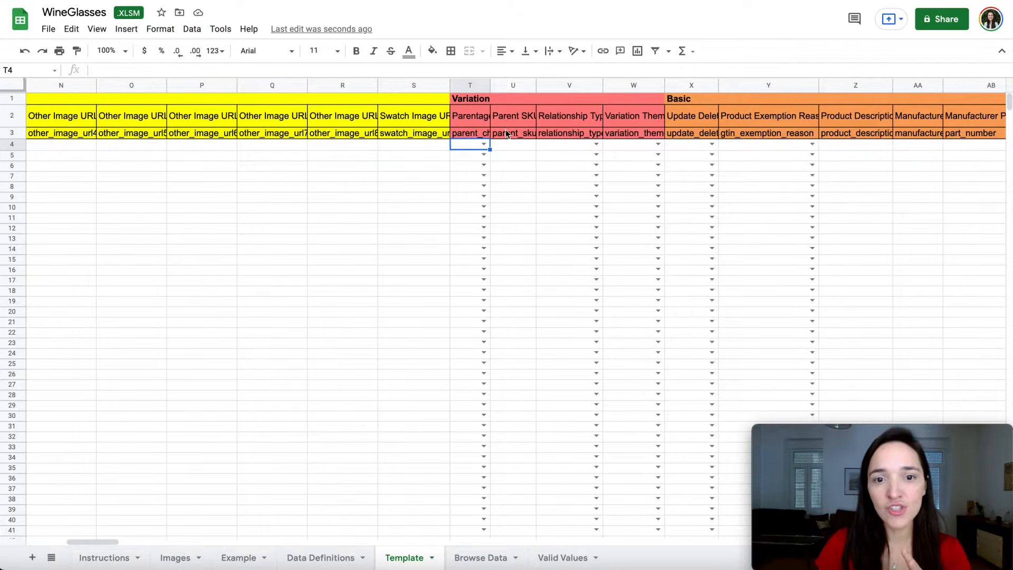
Look up the allowed Parentage values on the Valid Values sheet and enter Child in cell T4 of the Template sheet
{"action": "left_click", "coordinate": [484, 144]}
{"action": "left_click", "coordinate": [510, 149]}
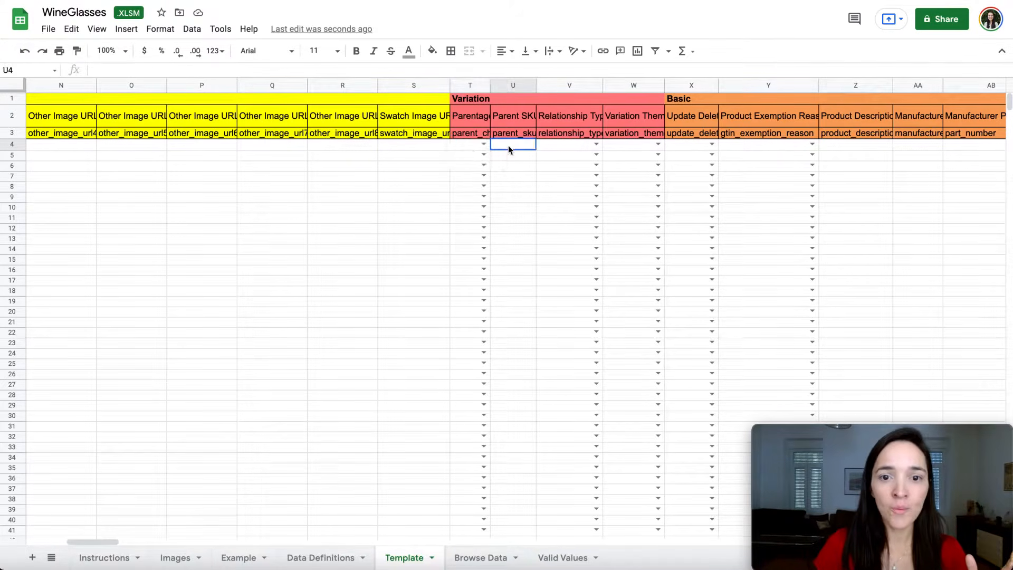
{"action": "left_click", "coordinate": [553, 558]}
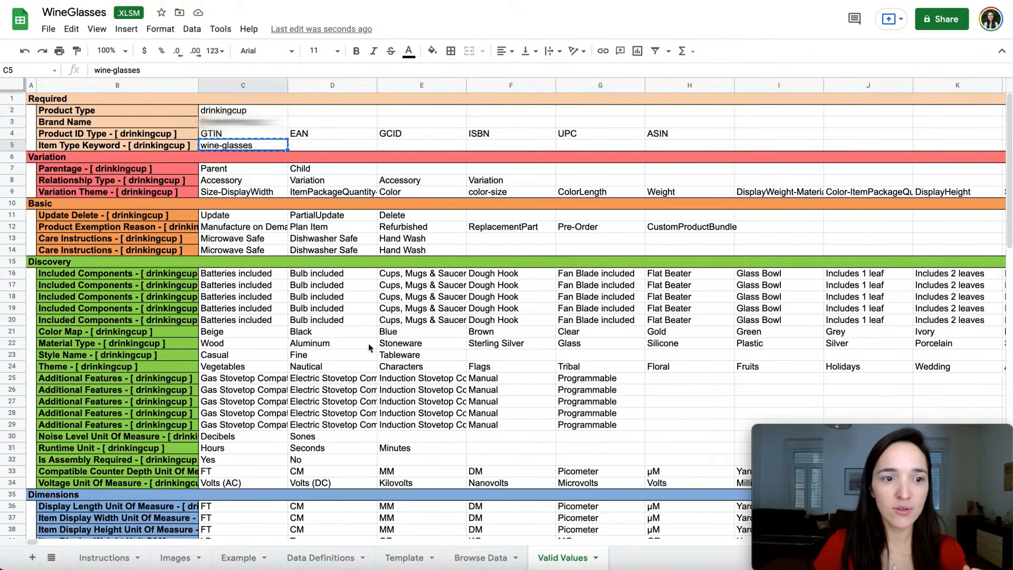
{"action": "left_click", "coordinate": [265, 176]}
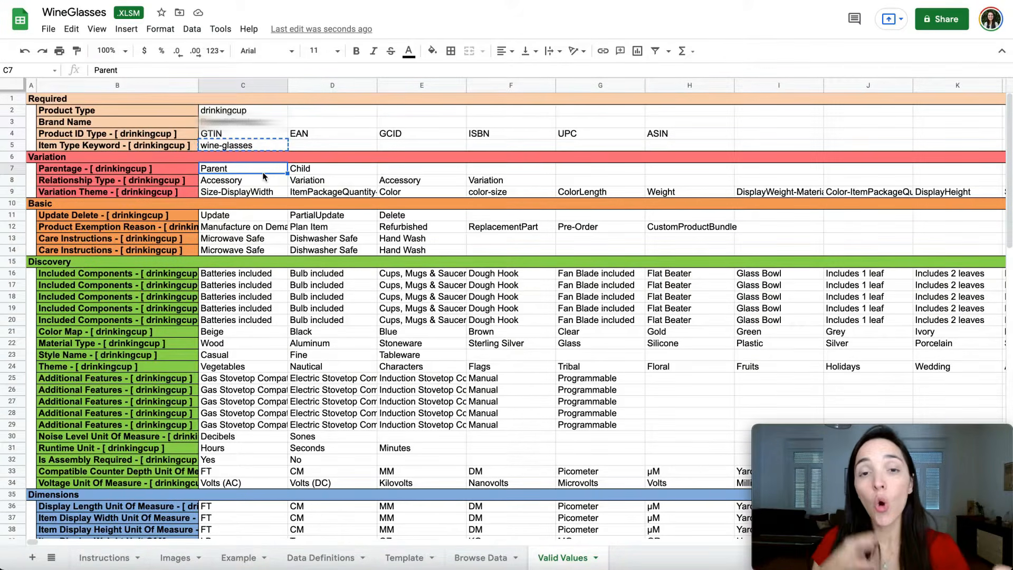
{"action": "left_click", "coordinate": [404, 559]}
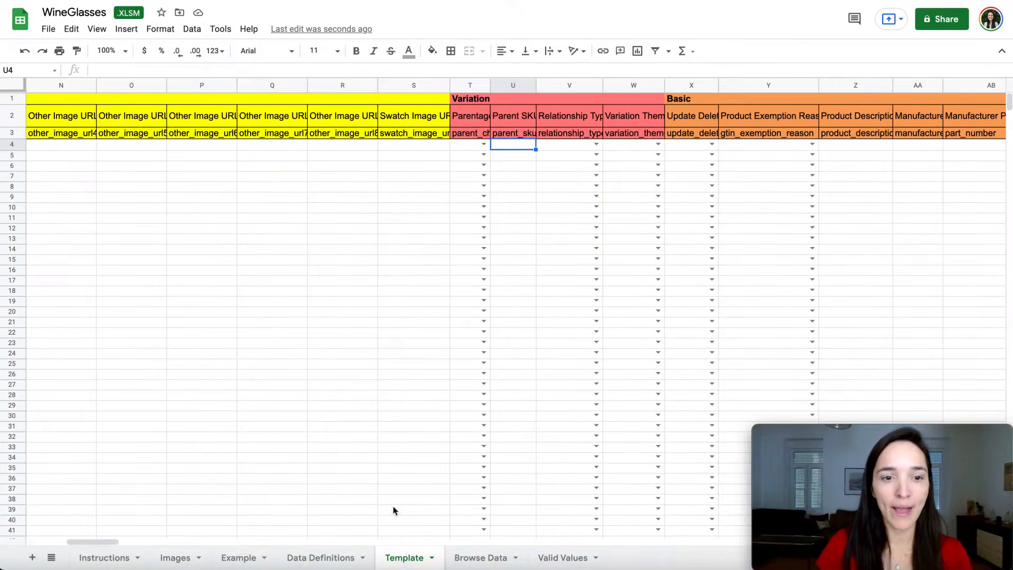
{"action": "left_click", "coordinate": [470, 146]}
{"action": "type", "text": "Child"}
{"action": "key", "text": "Return"}
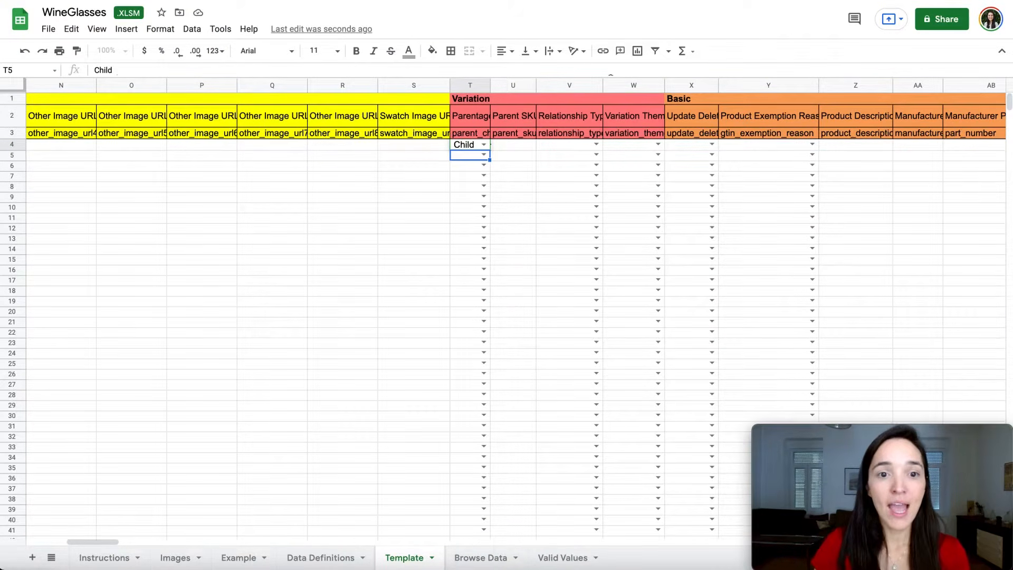
Reuse the Seller SKU from B4, JH-TYUI-74FR, as the Parent SKU in cells U4 and U5
{"action": "left_click", "coordinate": [529, 146]}
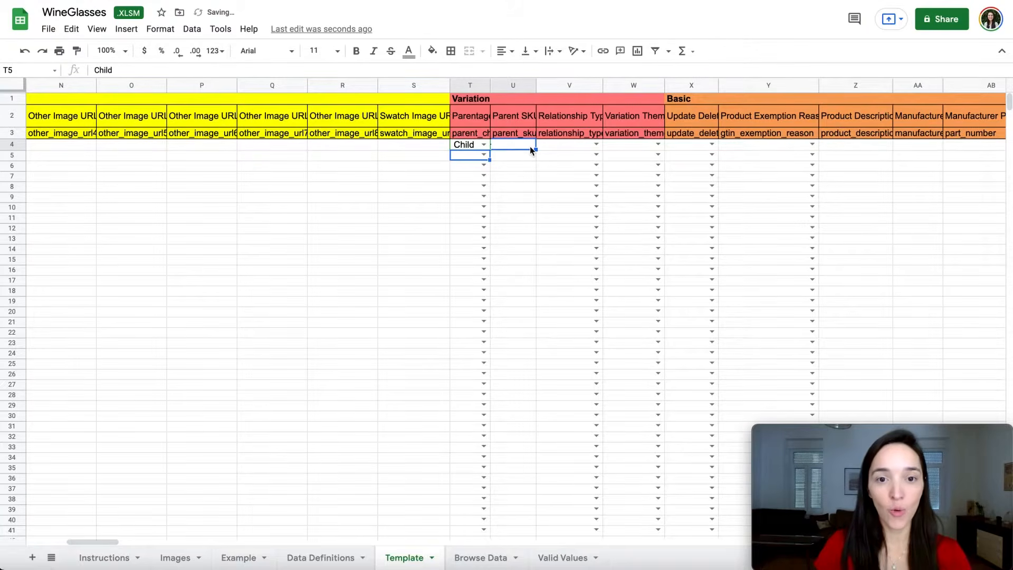
{"action": "scroll", "coordinate": [530, 146], "scroll_direction": "left", "scroll_amount": 10}
{"action": "left_click", "coordinate": [112, 147]}
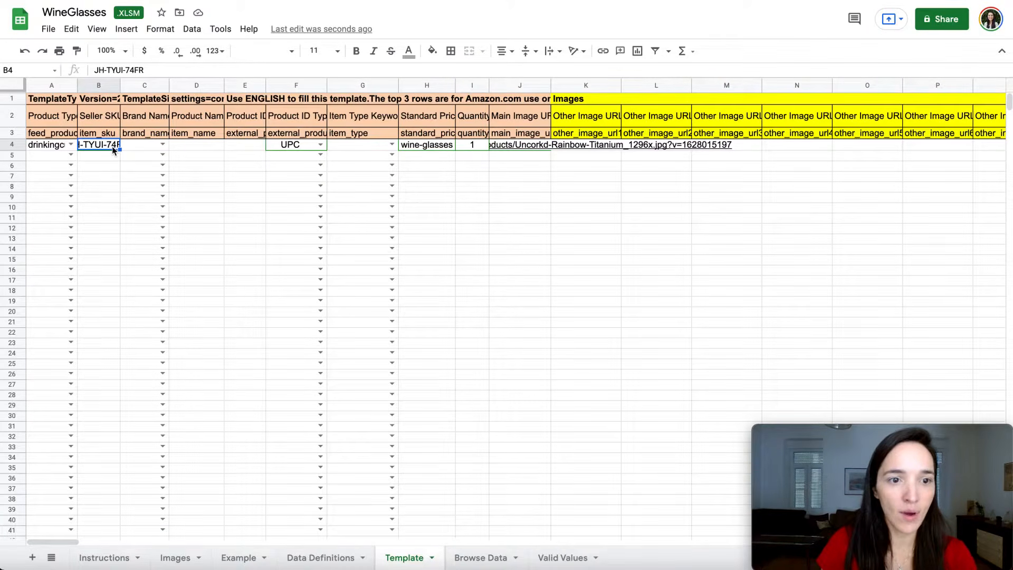
{"action": "scroll", "coordinate": [535, 222], "scroll_direction": "right", "scroll_amount": 10}
{"action": "left_click", "coordinate": [741, 150]}
{"action": "type", "text": "JH-TYUI-74FR"}
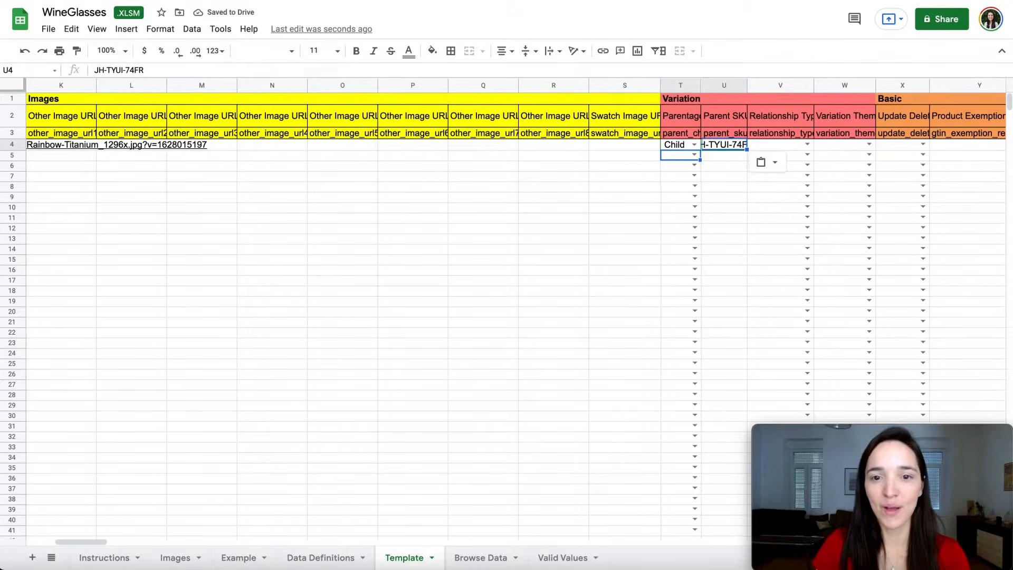
{"action": "left_click", "coordinate": [721, 157]}
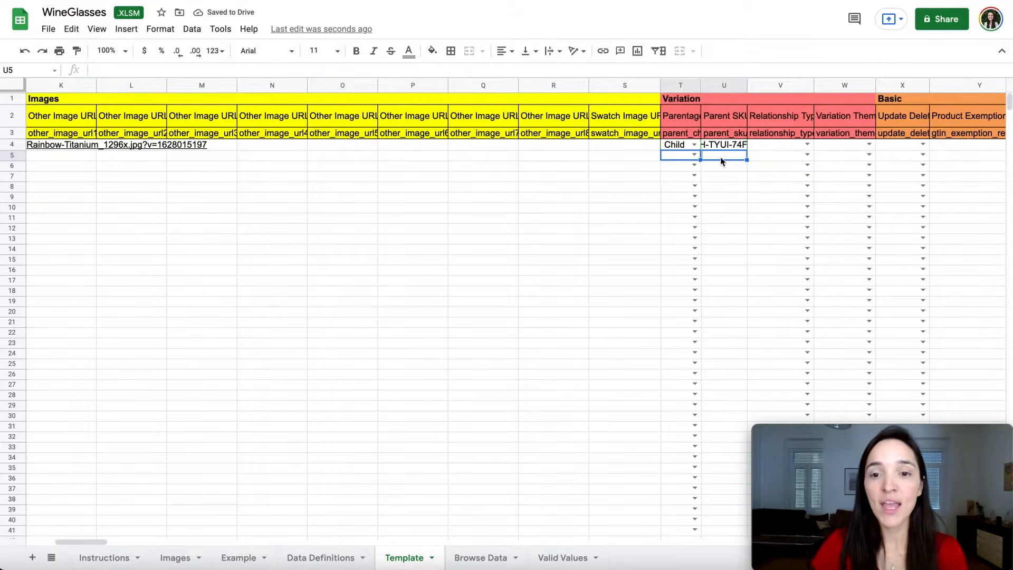
{"action": "type", "text": "JH-TYUI-74FR"}
{"action": "key", "text": "Return"}
Look up the allowed Relationship Type values on the Valid Values sheet and enter Variation in cell V4 of the Template sheet
{"action": "scroll", "coordinate": [721, 156], "scroll_direction": "right", "scroll_amount": 2}
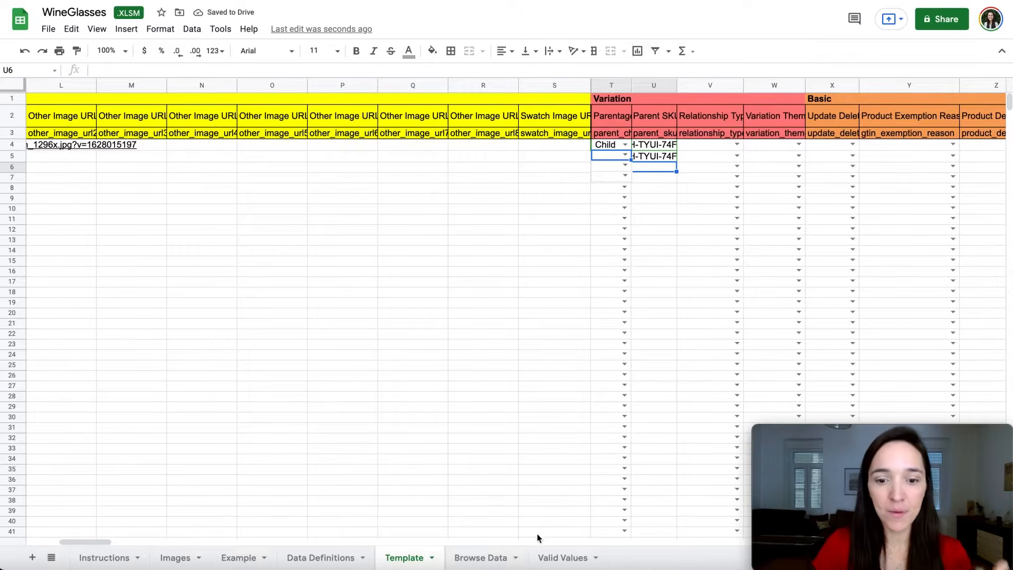
{"action": "left_click", "coordinate": [555, 560]}
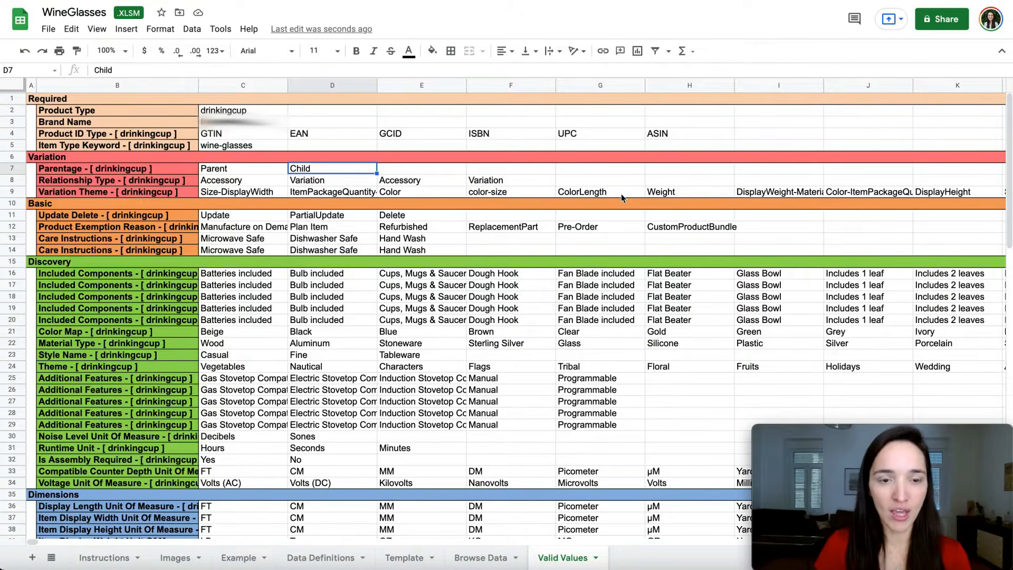
{"action": "left_click", "coordinate": [402, 557]}
{"action": "left_click", "coordinate": [724, 146]}
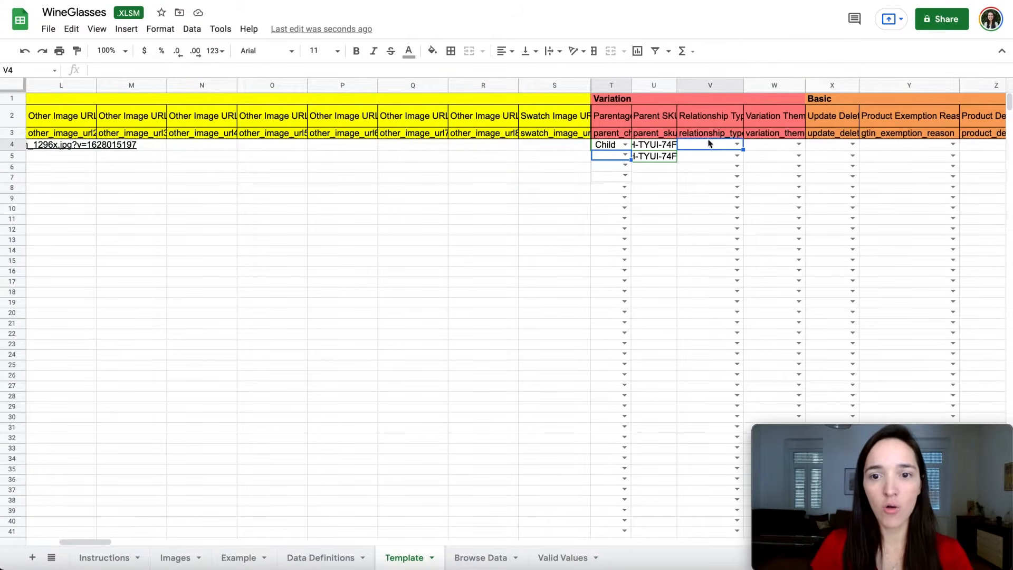
{"action": "type", "text": "Variation"}
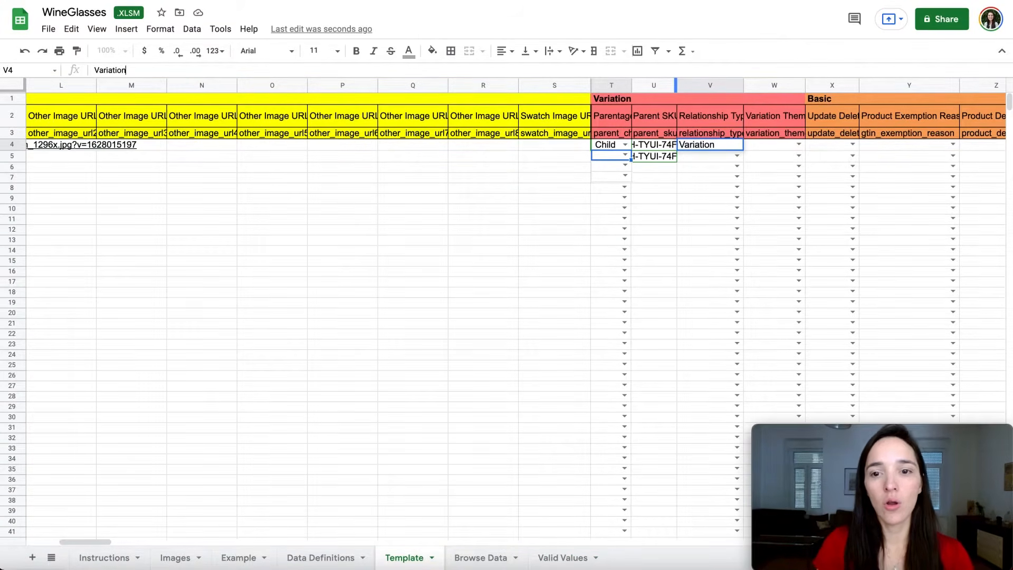
{"action": "key", "text": "Return"}
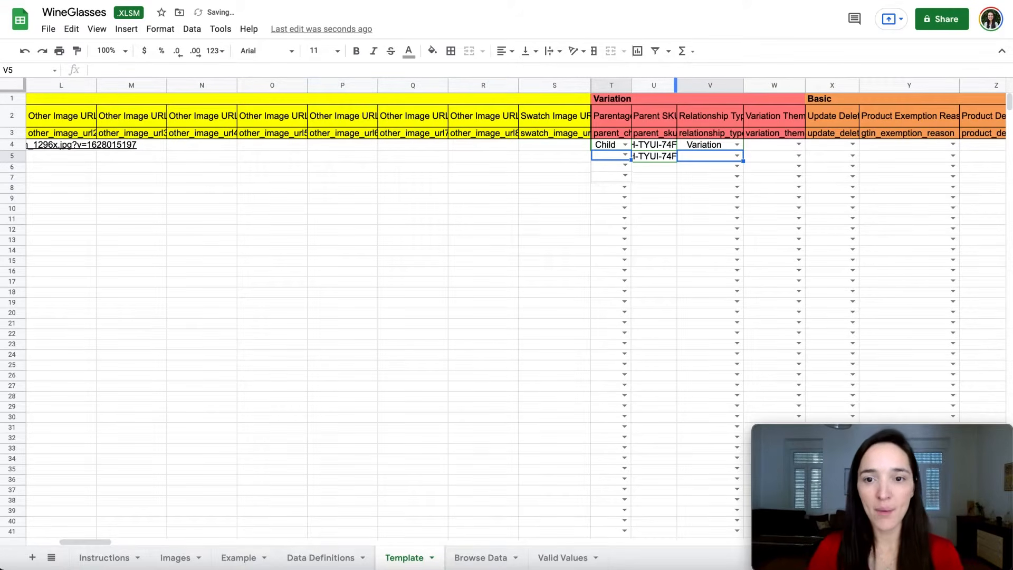
Browse the Variation Theme options in row 9 of the Valid Values sheet and copy Color-Material from cell AC9
{"action": "scroll", "coordinate": [600, 120], "scroll_direction": "right", "scroll_amount": 3}
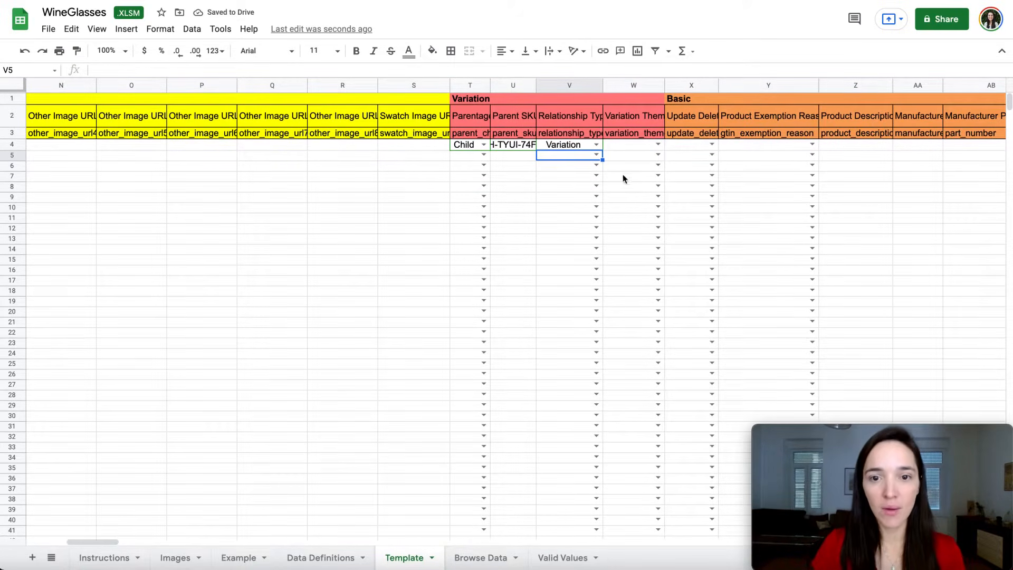
{"action": "left_click", "coordinate": [560, 561]}
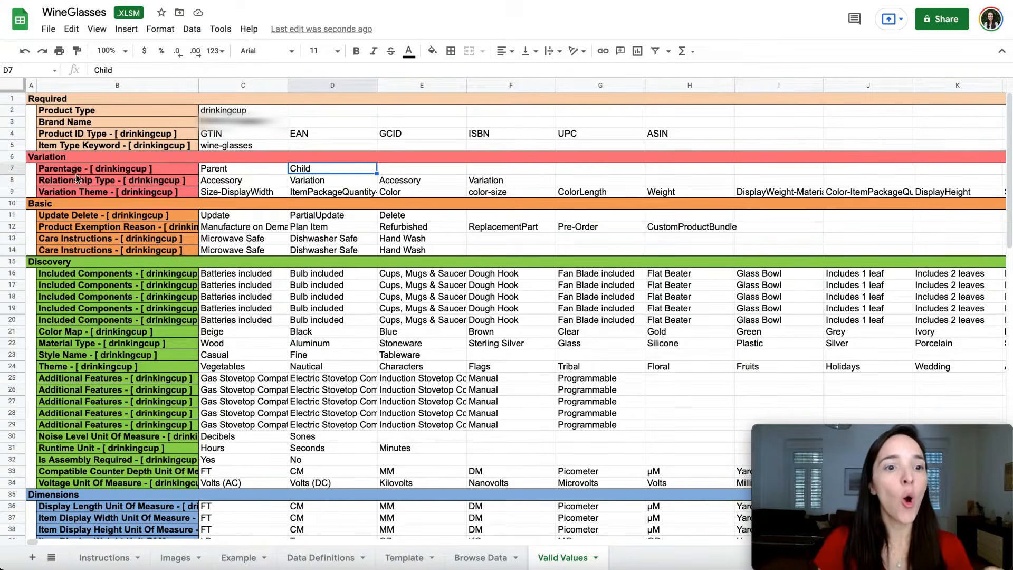
{"action": "left_click", "coordinate": [112, 195]}
{"action": "key", "text": "Right"}
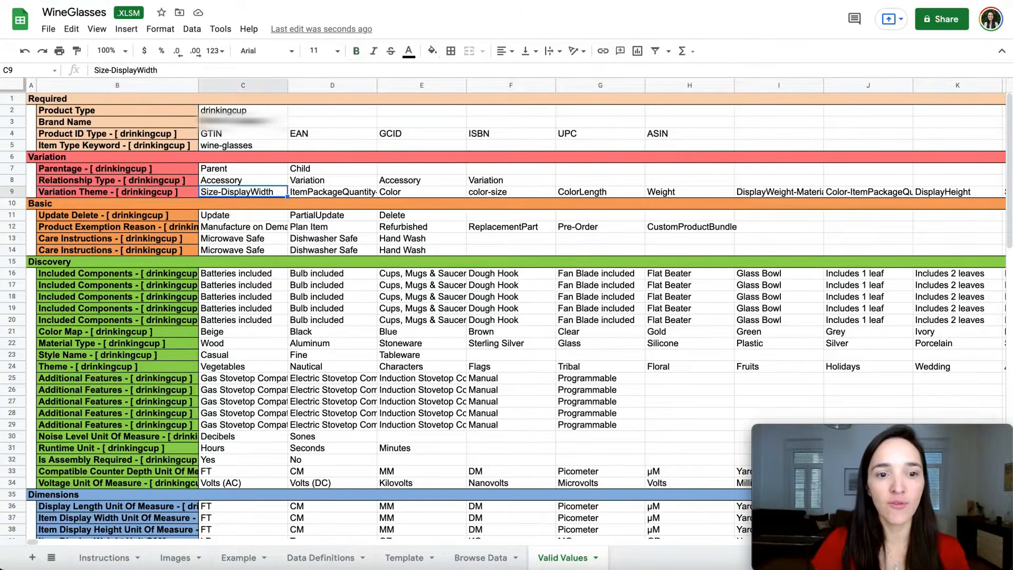
{"action": "key", "text": "Right"}
{"action": "key", "text": "Right"}
{"action": "key", "text": "Right"}
{"action": "key", "text": "Right"}
{"action": "key", "text": "Right"}
{"action": "key", "text": "Right"}
{"action": "key", "text": "Right"}
{"action": "key", "text": "Right"}
{"action": "key", "text": "Right"}
{"action": "key", "text": "Right"}
{"action": "key", "text": "Right"}
{"action": "key", "text": "Right"}
{"action": "key", "text": "Right"}
{"action": "key", "text": "Right"}
{"action": "key", "text": "Right"}
{"action": "key", "text": "Right"}
{"action": "key", "text": "Right"}
{"action": "key", "text": "Right"}
{"action": "key", "text": "Right"}
{"action": "key", "text": "Right"}
{"action": "key", "text": "Left"}
{"action": "key", "text": "Left"}
{"action": "key", "text": "Left"}
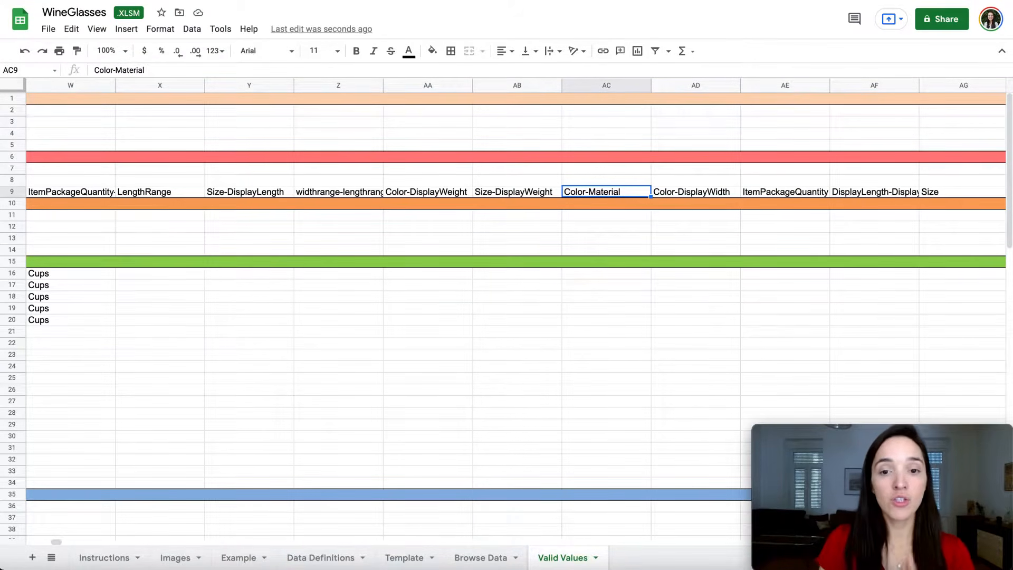
{"action": "key", "text": "ctrl+c"}
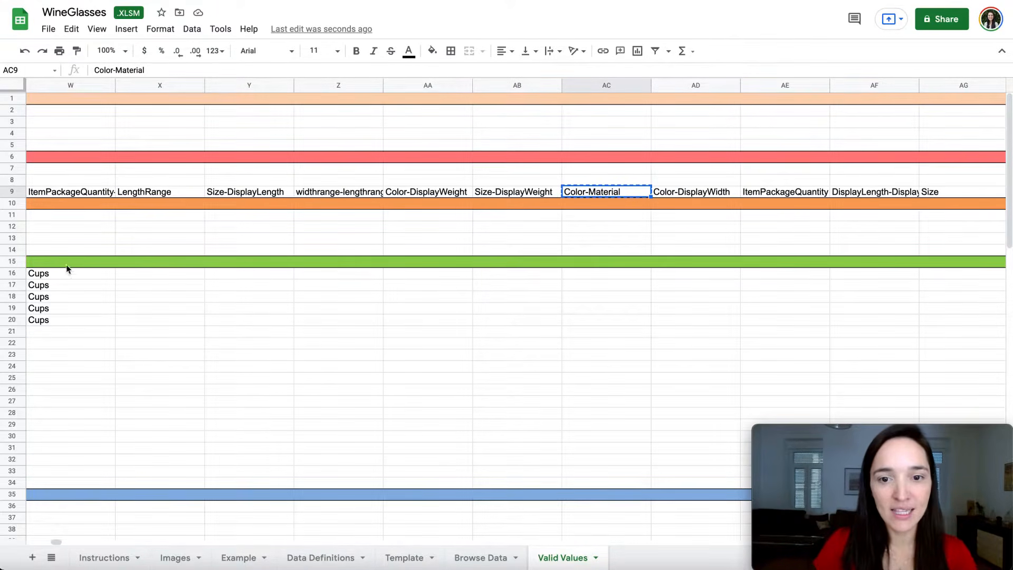
Paste Color-Material into the Variation Theme cell W4 on the Template sheet
{"action": "left_click", "coordinate": [416, 558]}
{"action": "left_click", "coordinate": [637, 147]}
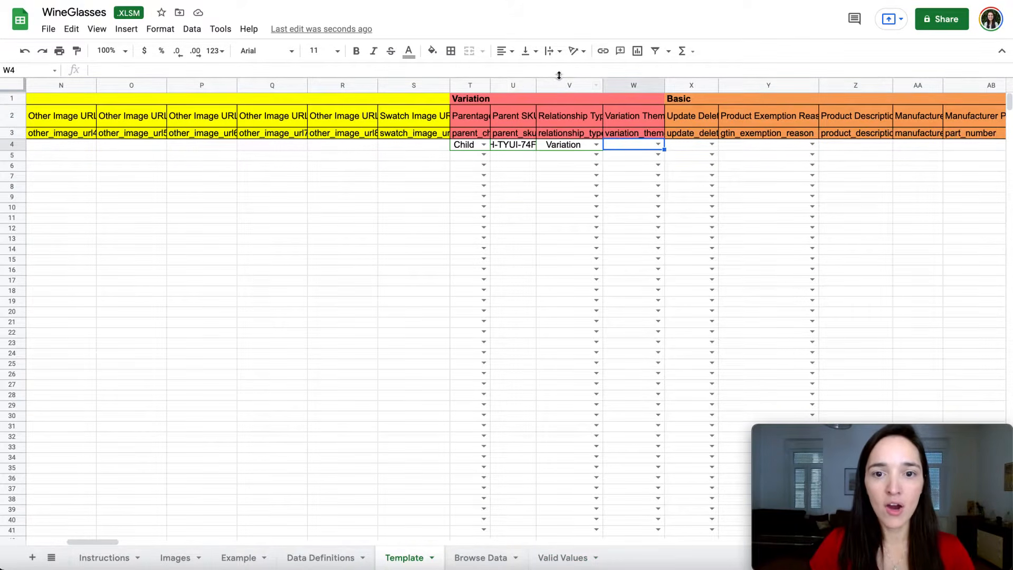
{"action": "key", "text": "ctrl+v"}
{"action": "key", "text": "Return"}
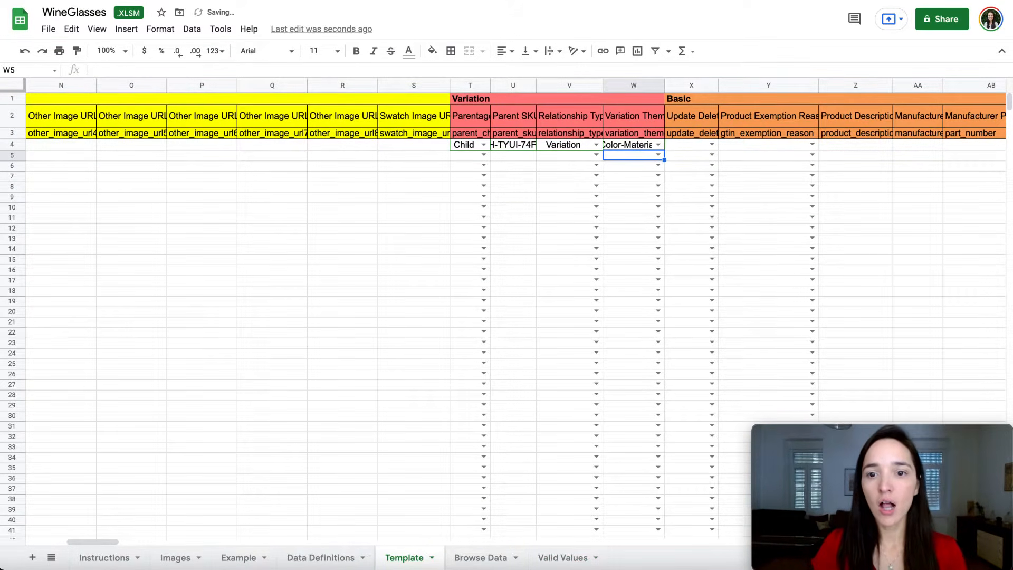
Look up the allowed Update Delete values on the Valid Values sheet and enter PartialUpdate in cell X4 of the Template sheet
{"action": "scroll", "coordinate": [746, 252], "scroll_direction": "right", "scroll_amount": 5}
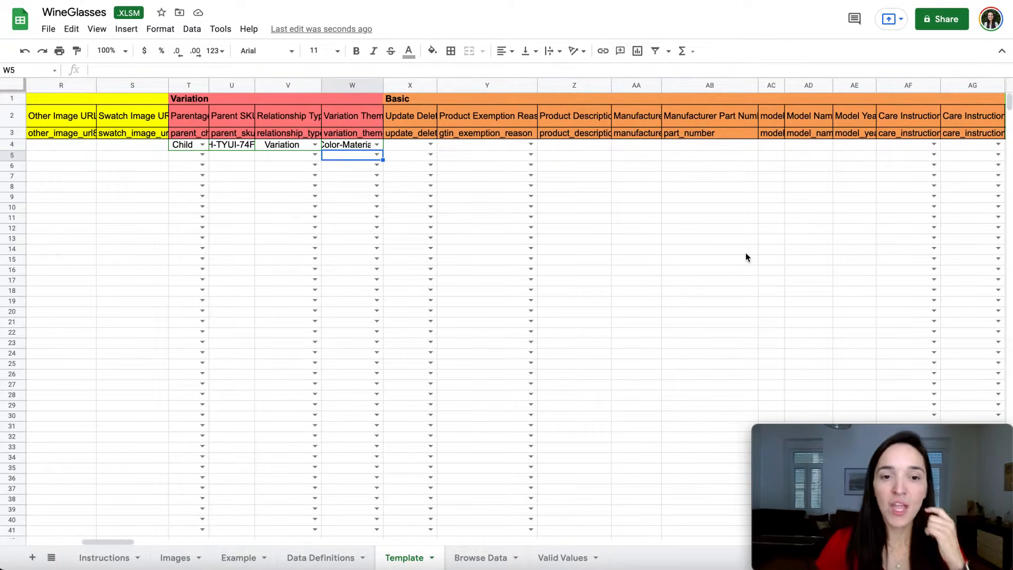
{"action": "left_click", "coordinate": [408, 146]}
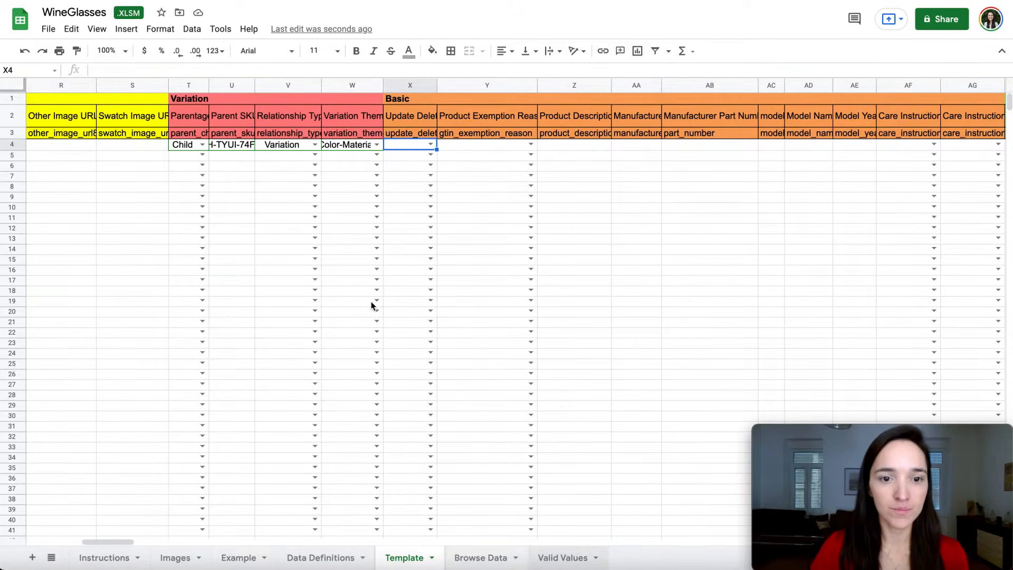
{"action": "scroll", "coordinate": [122, 191], "scroll_direction": "left", "scroll_amount": 15}
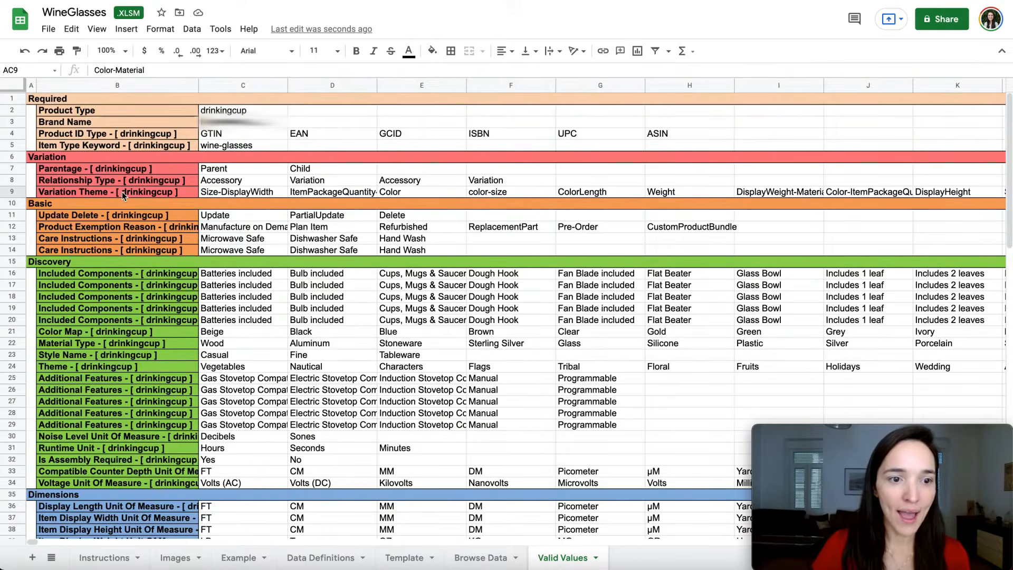
{"action": "left_click", "coordinate": [345, 218]}
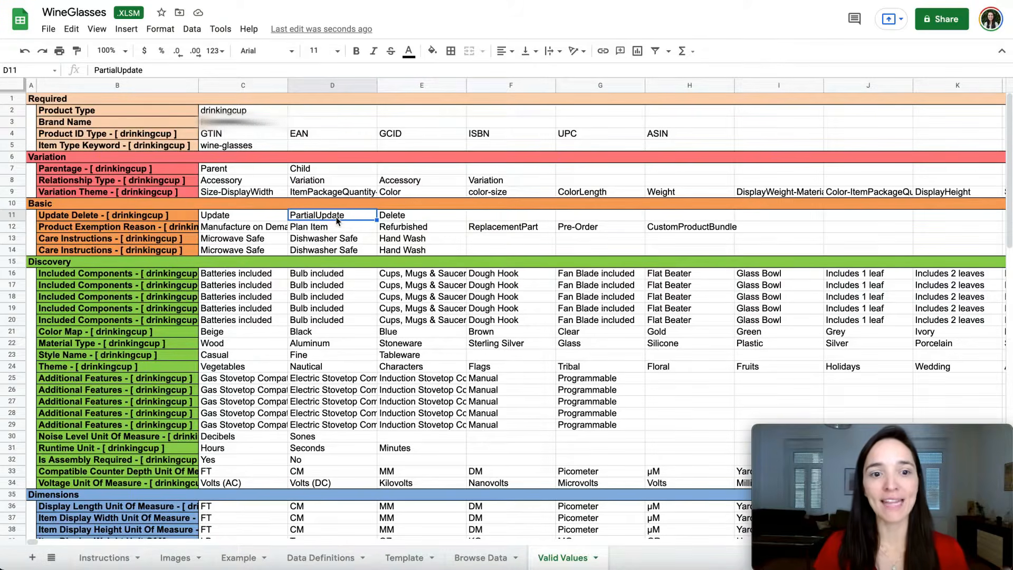
{"action": "left_click", "coordinate": [265, 221]}
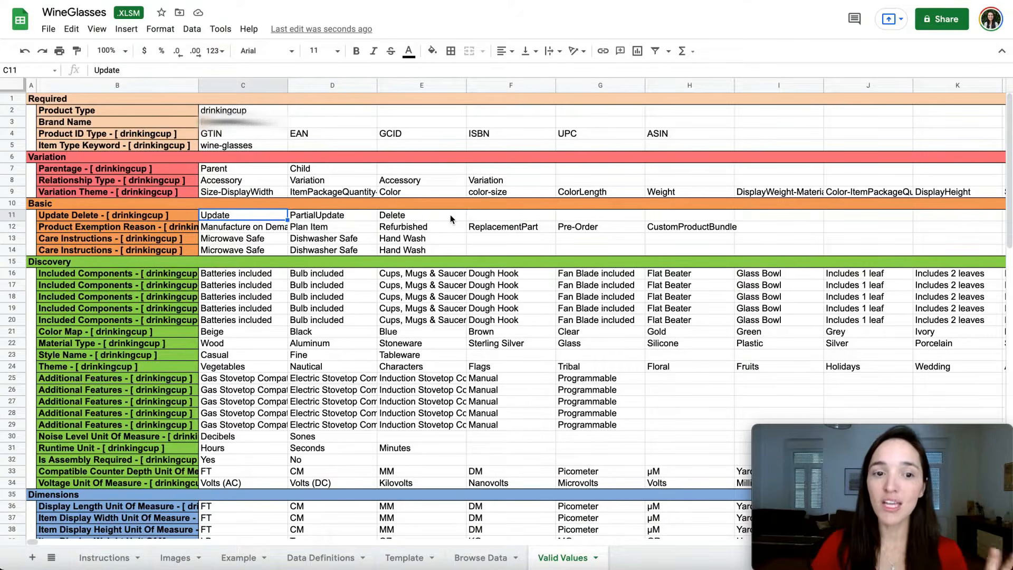
{"action": "left_click", "coordinate": [358, 221]}
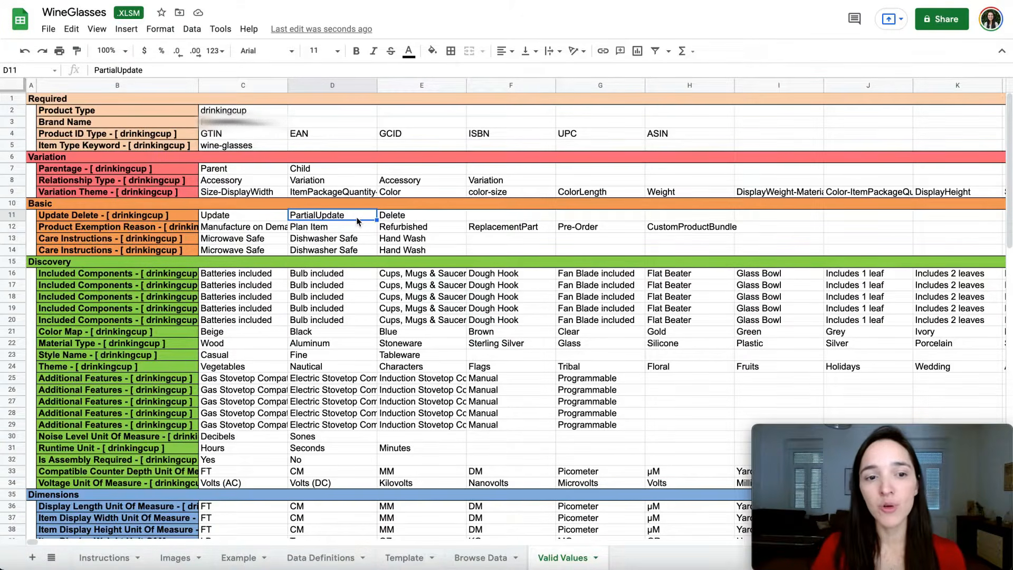
{"action": "left_click", "coordinate": [268, 216]}
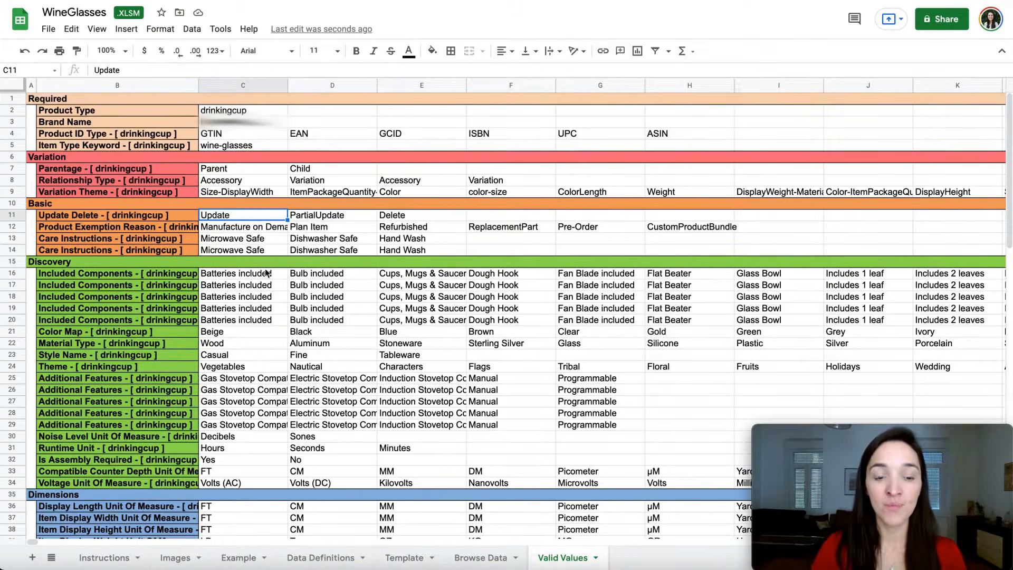
{"action": "left_click", "coordinate": [411, 558]}
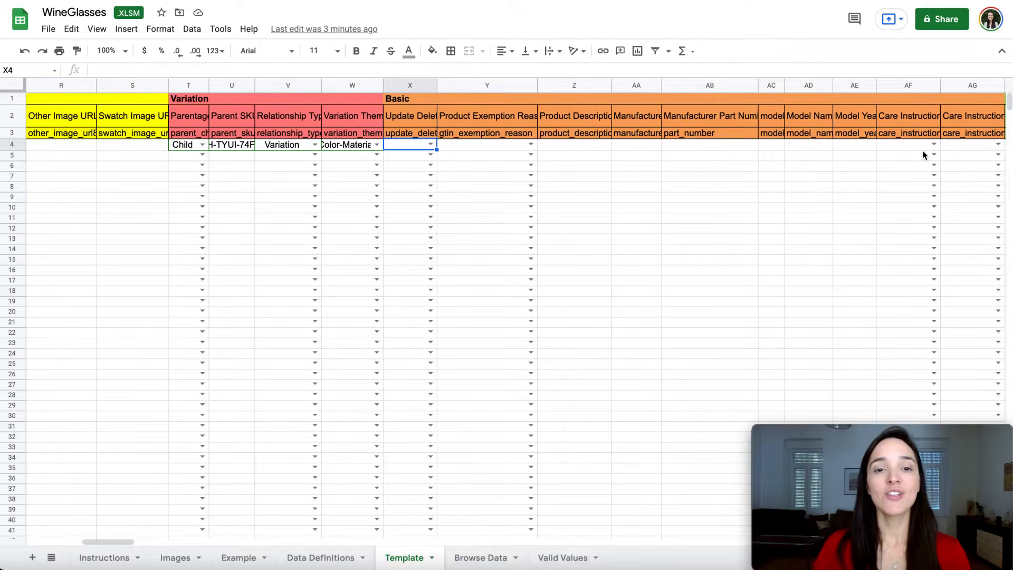
{"action": "left_click", "coordinate": [609, 68]}
{"action": "key", "text": "ctrl+v"}
{"action": "key", "text": "Return"}
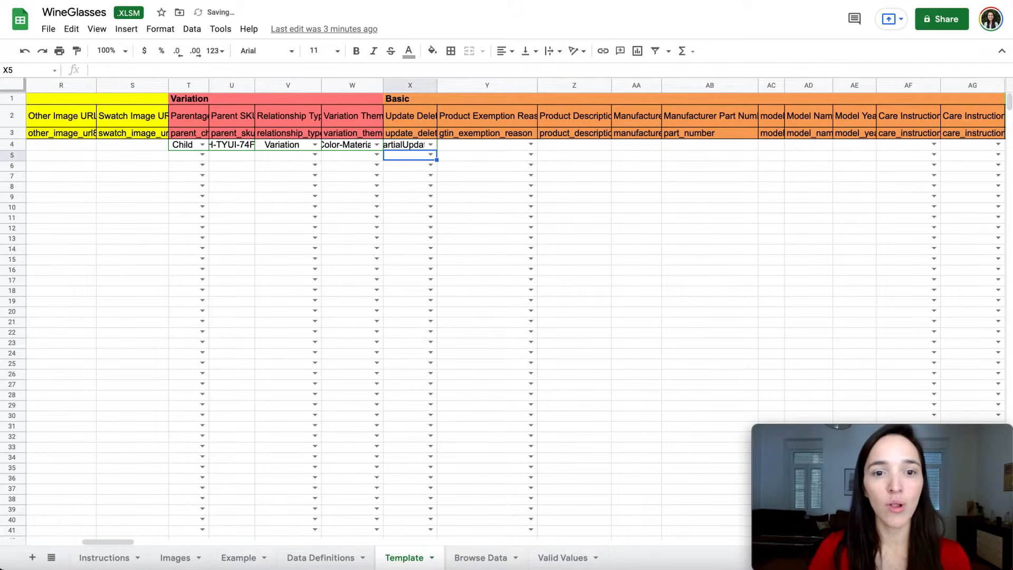
Review the Basic columns in row 4 from Product Exemption Reason through Care Instructions, up to the Discovery columns
{"action": "left_click", "coordinate": [502, 145]}
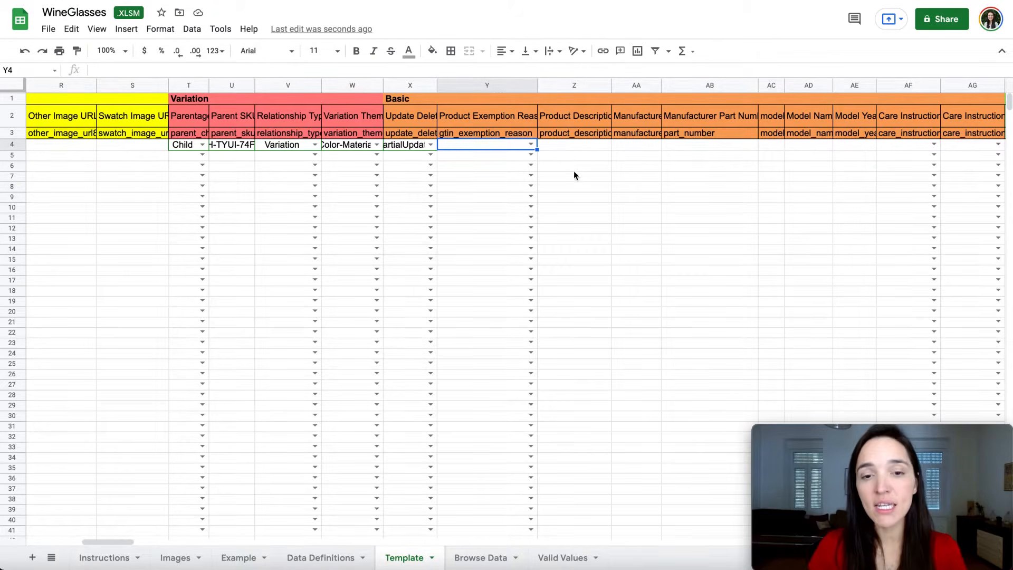
{"action": "left_click", "coordinate": [603, 147]}
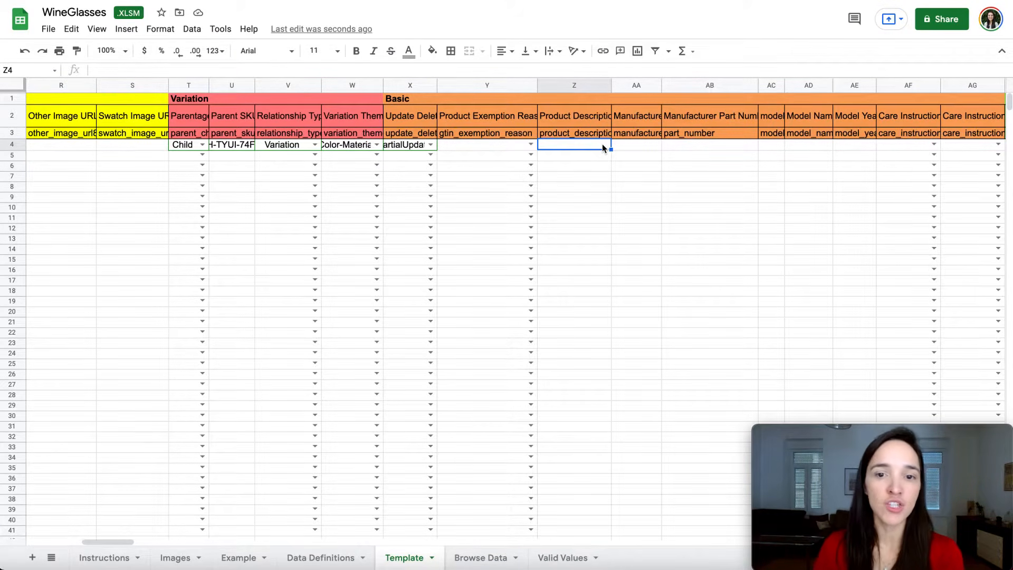
{"action": "left_click", "coordinate": [649, 147]}
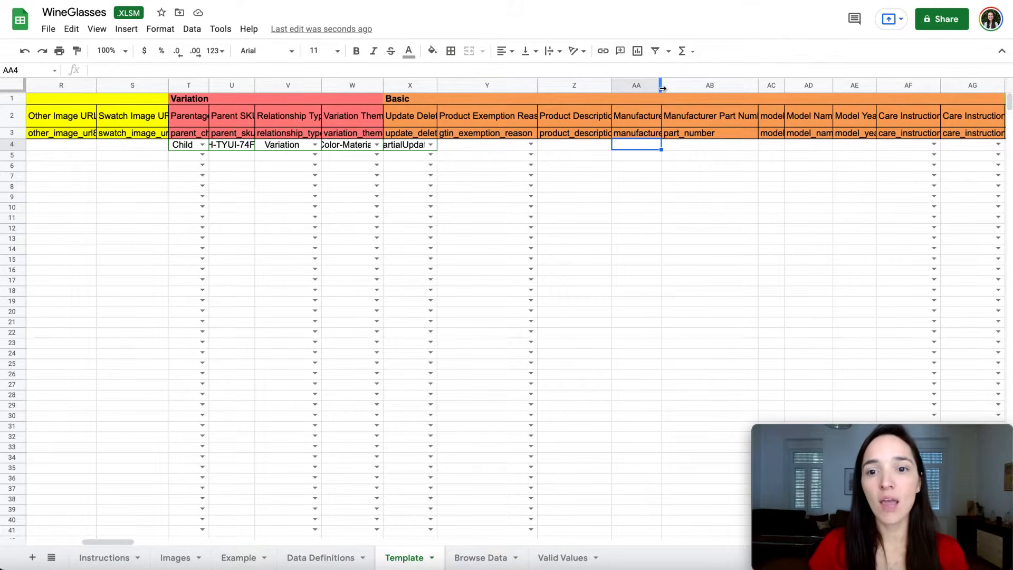
{"action": "key", "text": "Right"}
{"action": "key", "text": "Right"}
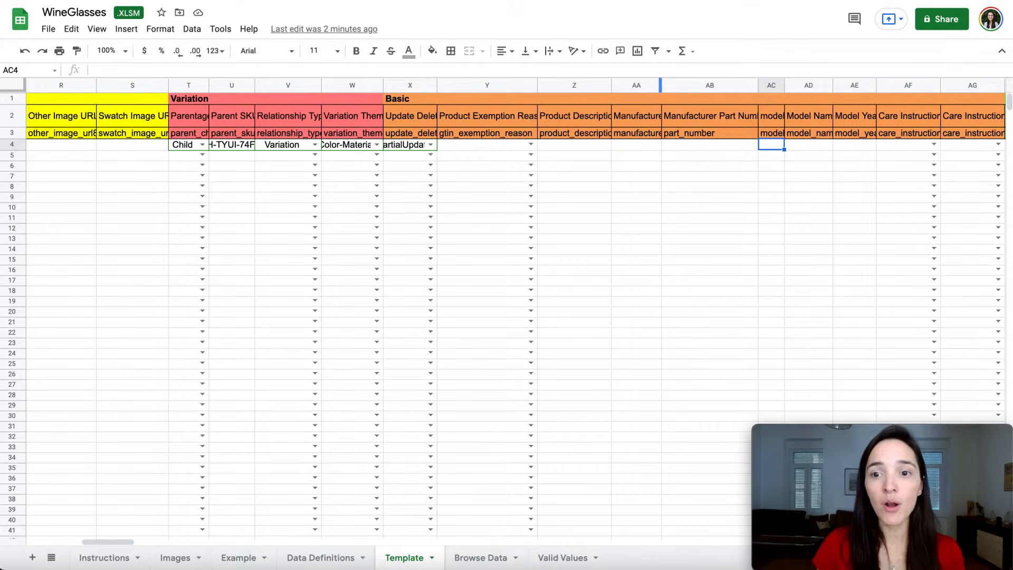
{"action": "key", "text": "Right"}
{"action": "key", "text": "Right"}
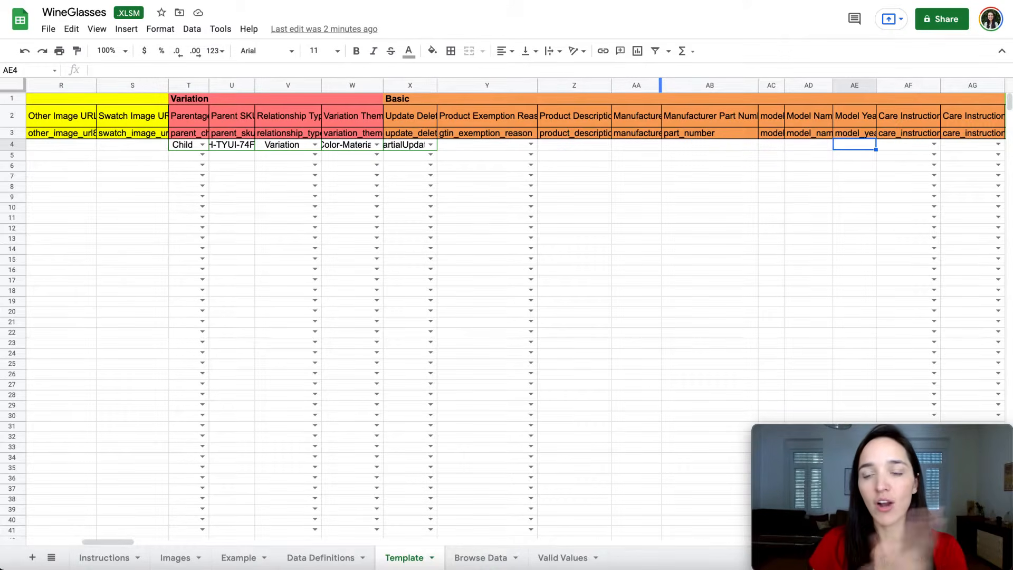
{"action": "scroll", "coordinate": [787, 194], "scroll_direction": "right", "scroll_amount": 3}
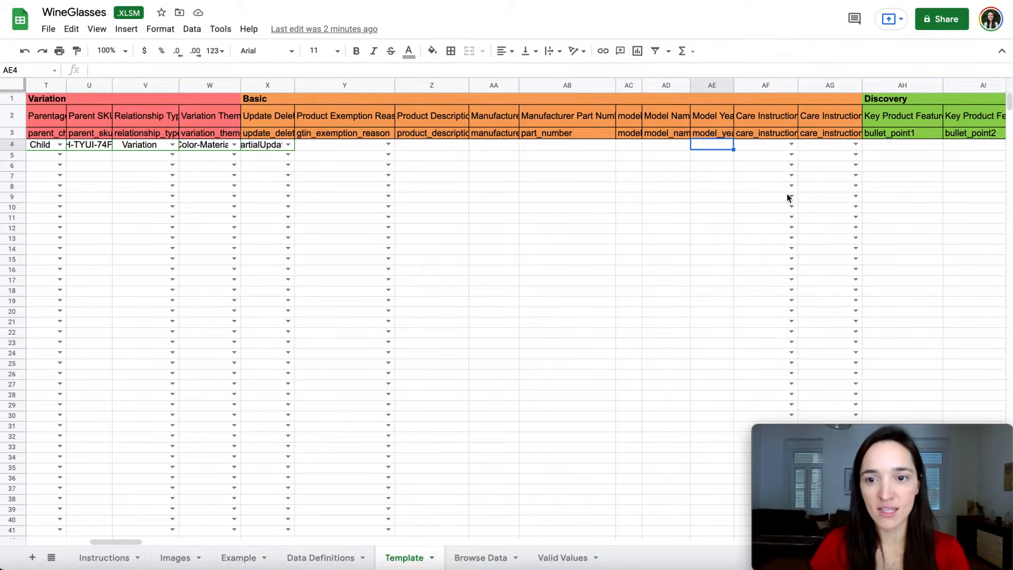
{"action": "scroll", "coordinate": [789, 197], "scroll_direction": "right", "scroll_amount": 2}
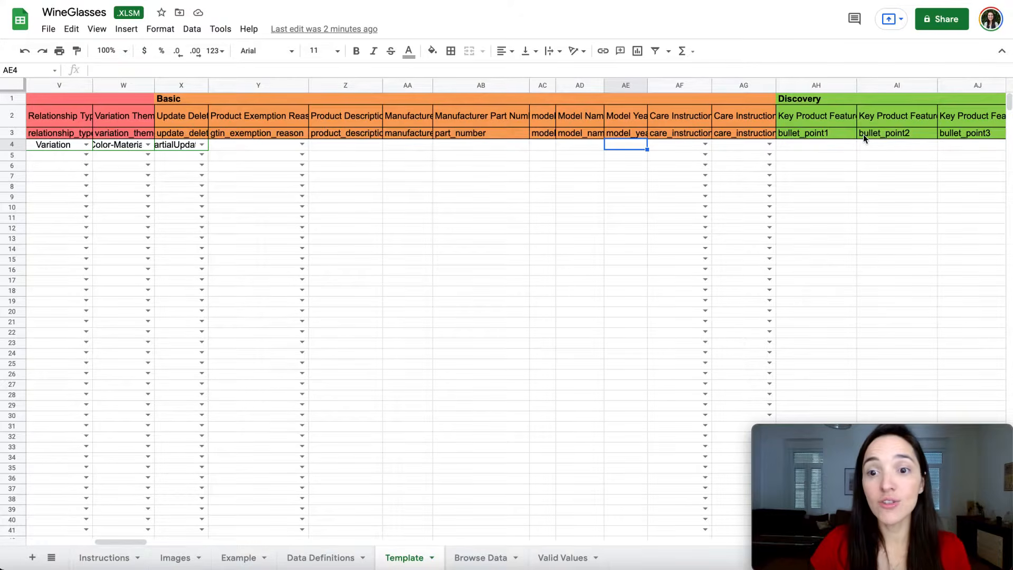
{"action": "scroll", "coordinate": [863, 134], "scroll_direction": "right", "scroll_amount": 6}
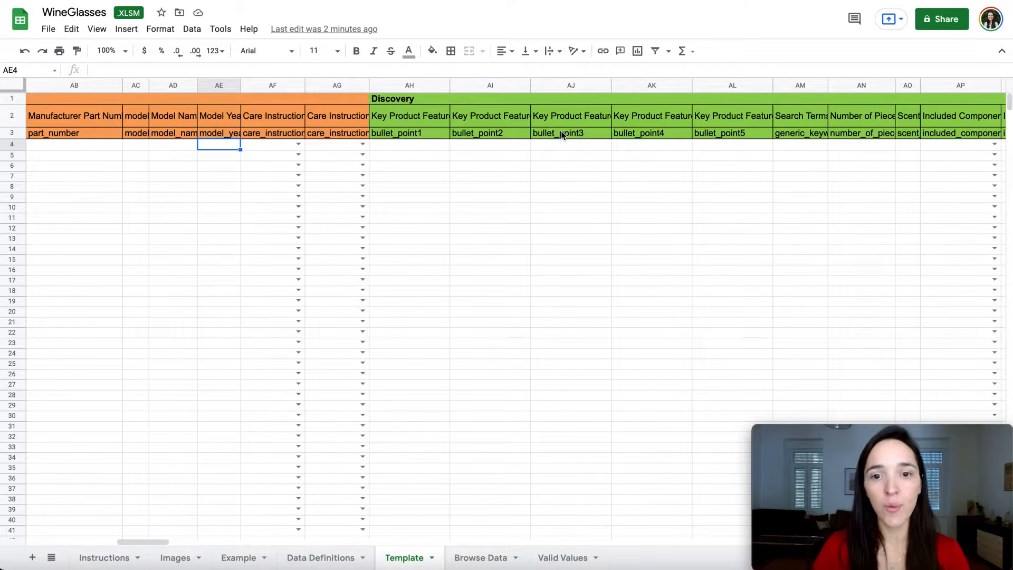
Enter "Unbreakable - You will never be able to damage this wine glass" in bullet_point1 cell AH4 and select bullet_point5 cell AL4
{"action": "left_click", "coordinate": [435, 147]}
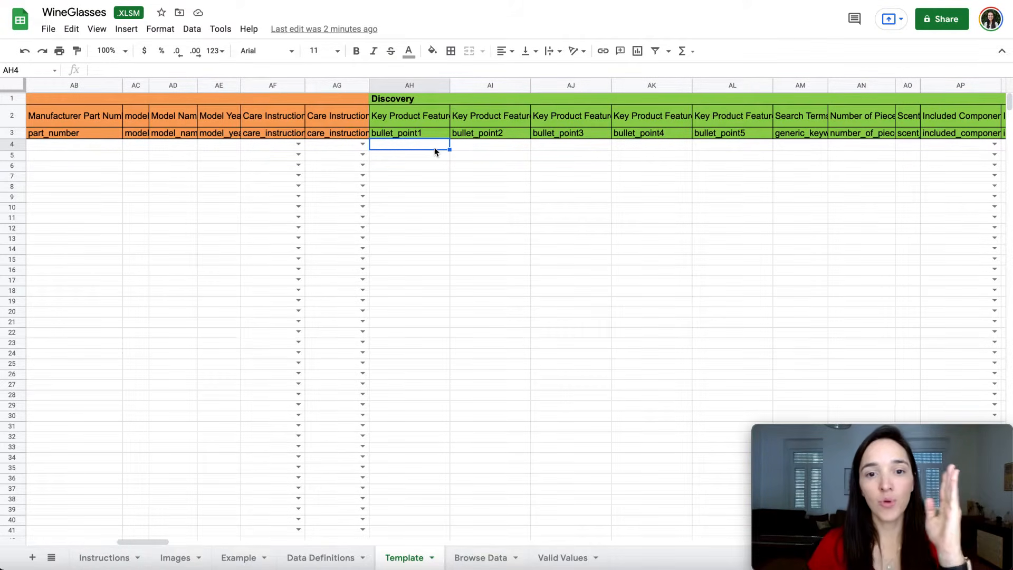
{"action": "key", "text": "Right"}
{"action": "key", "text": "Left"}
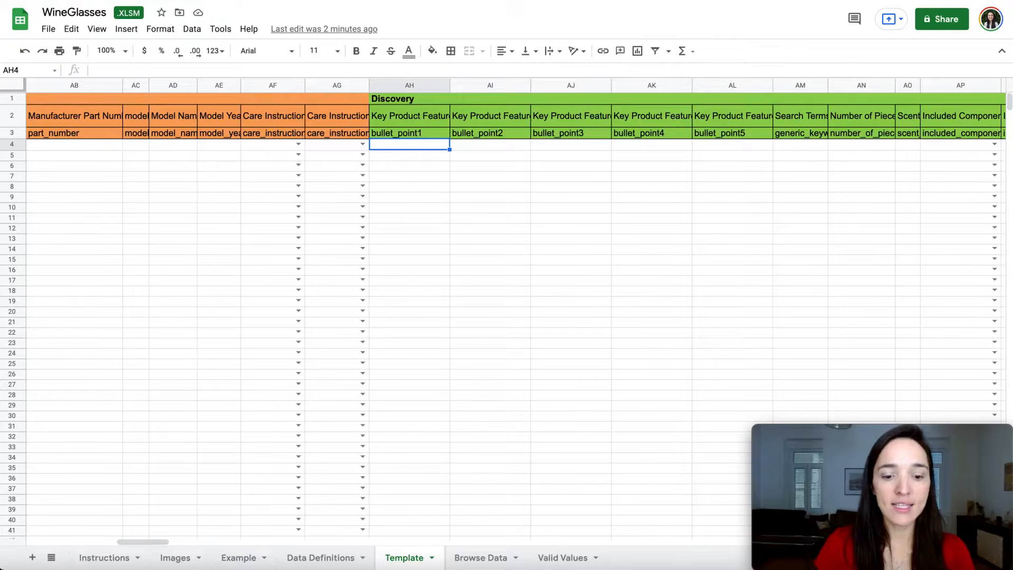
{"action": "type", "text": "Unbreakable-"}
{"action": "key", "text": "BackSpace"}
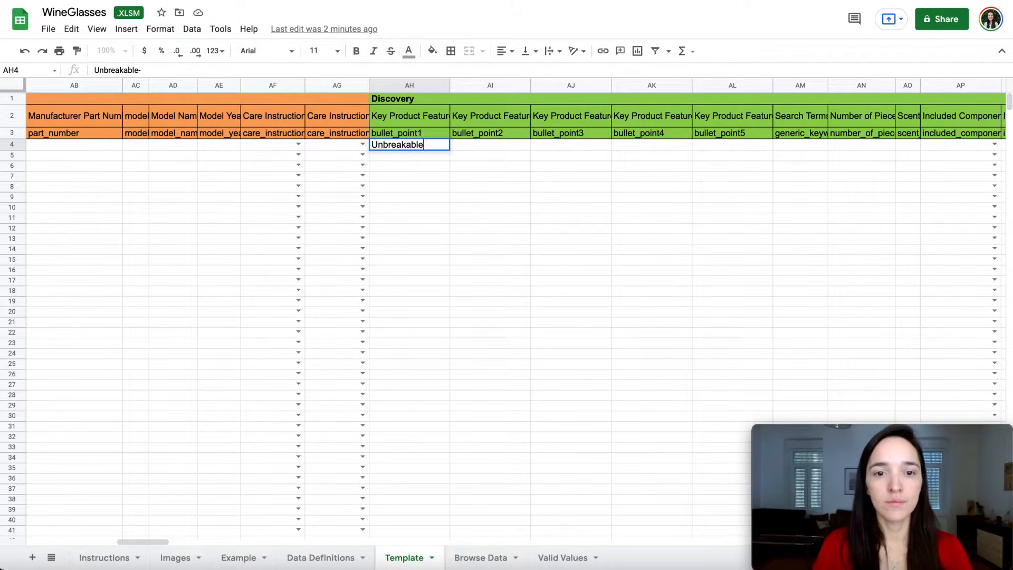
{"action": "type", "text": "- You will never be able to damage this wine glass"}
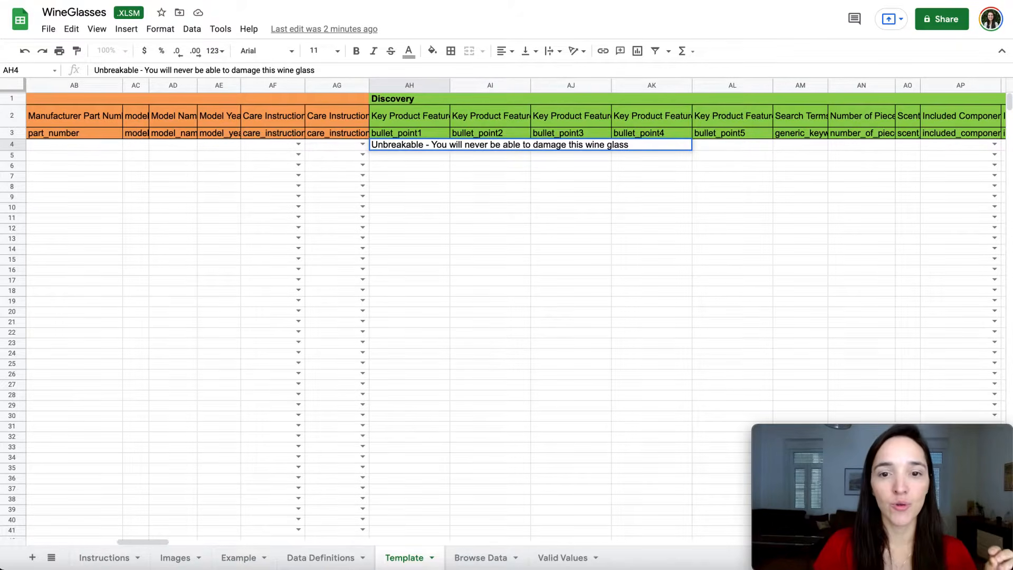
{"action": "key", "text": "Tab"}
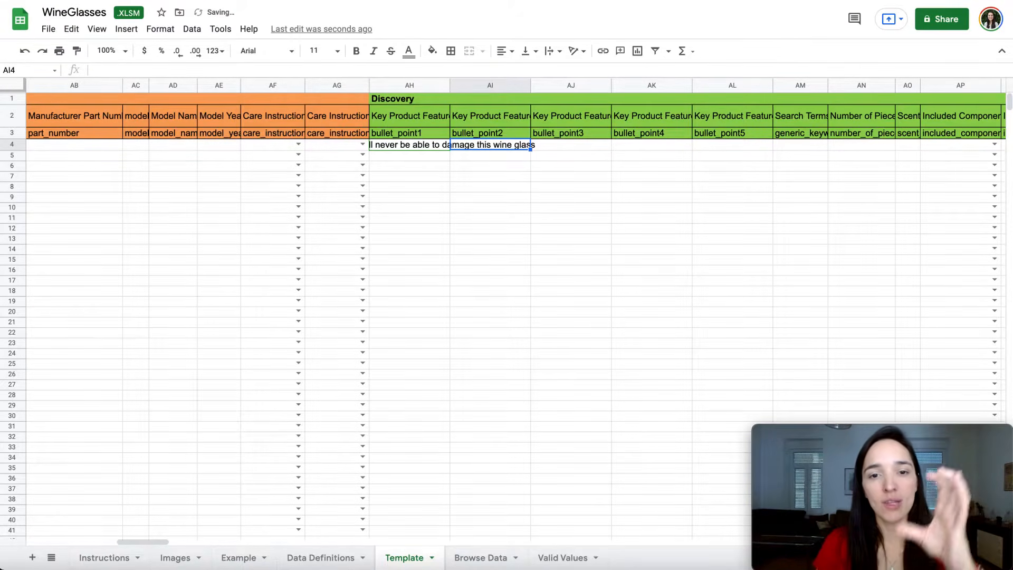
{"action": "left_click", "coordinate": [571, 144]}
{"action": "key", "text": "Tab"}
{"action": "key", "text": "Tab"}
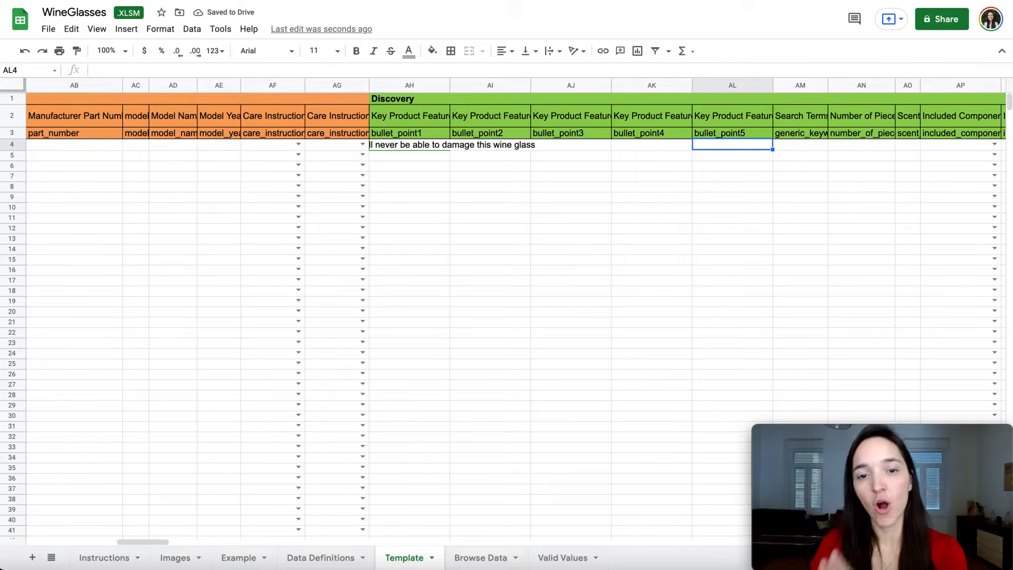
Review the Discovery columns in row 4 from Search Terms and Number of Pieces through Scent and Included Components
{"action": "scroll", "coordinate": [631, 206], "scroll_direction": "right", "scroll_amount": 4}
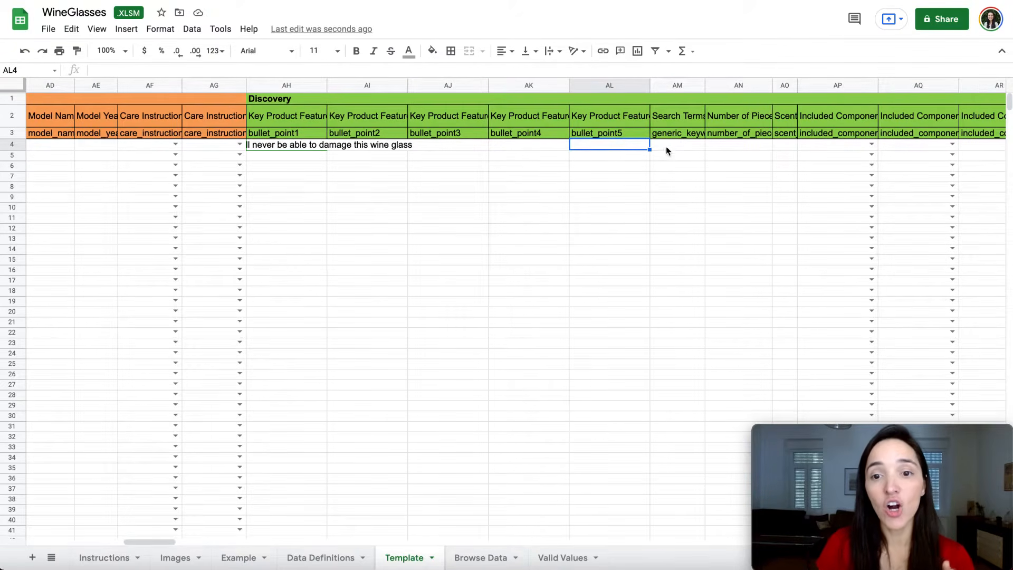
{"action": "left_click", "coordinate": [687, 147]}
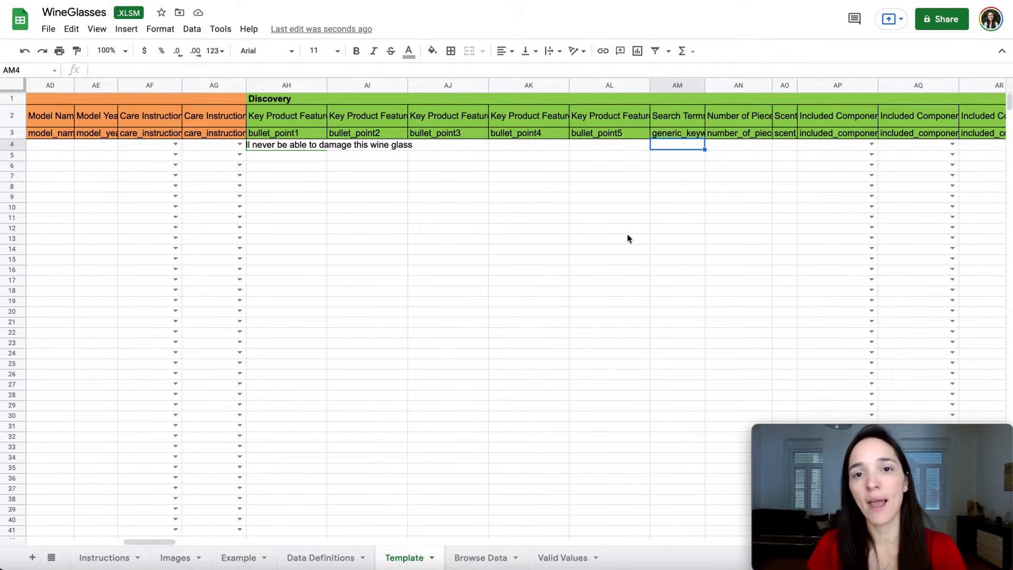
{"action": "left_click", "coordinate": [740, 145]}
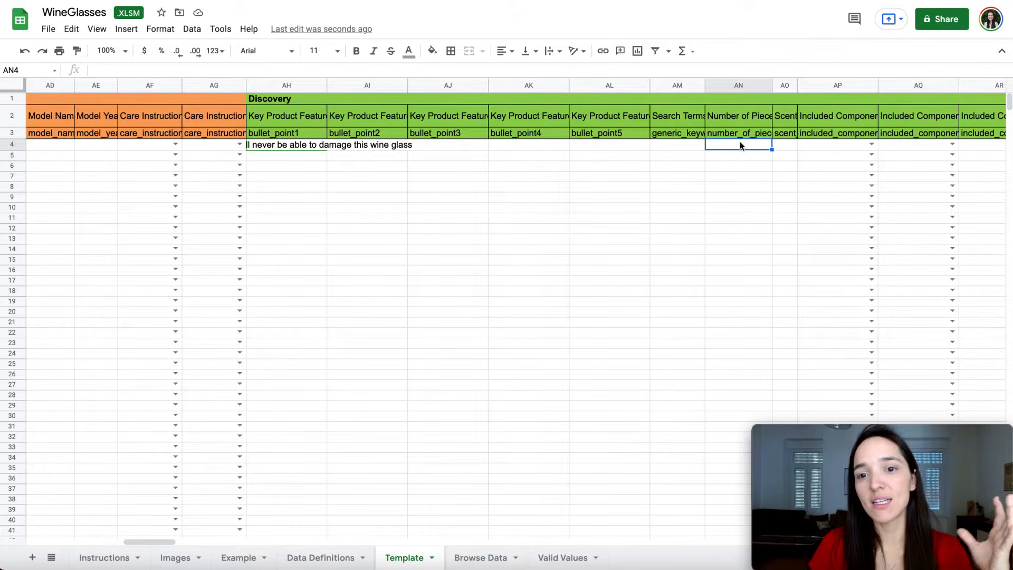
{"action": "key", "text": "Tab"}
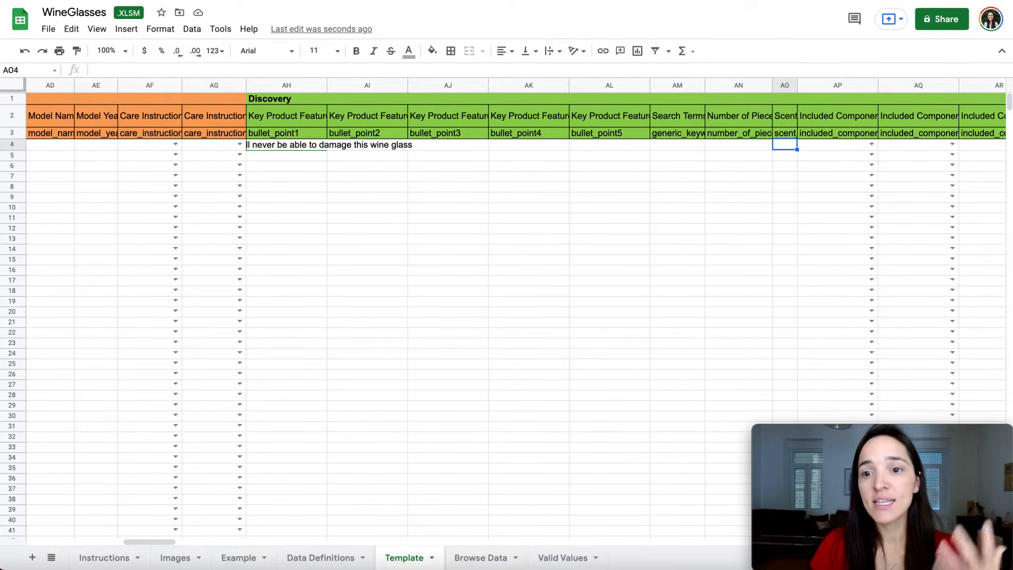
{"action": "key", "text": "Tab"}
{"action": "key", "text": "Tab"}
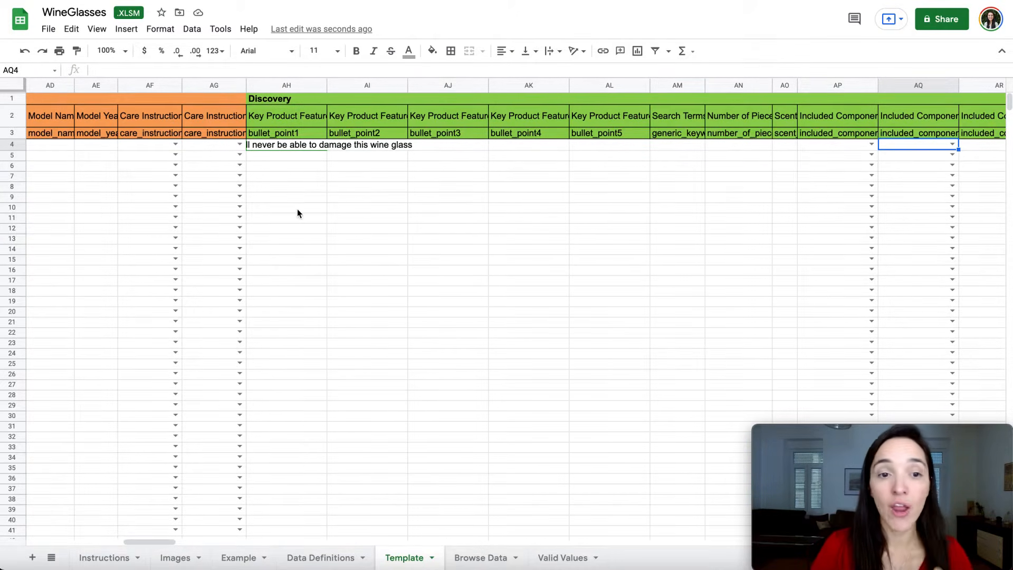
Check the Variation Theme in cell W4 and enter Purple in the Discovery section's Color cell AU4
{"action": "scroll", "coordinate": [297, 213], "scroll_direction": "left", "scroll_amount": 10}
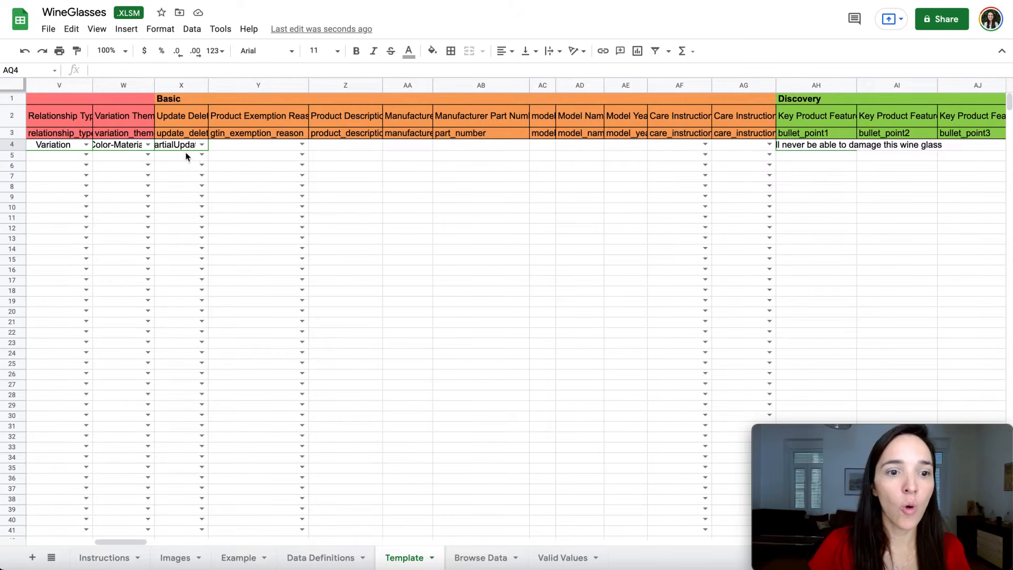
{"action": "left_click", "coordinate": [122, 150]}
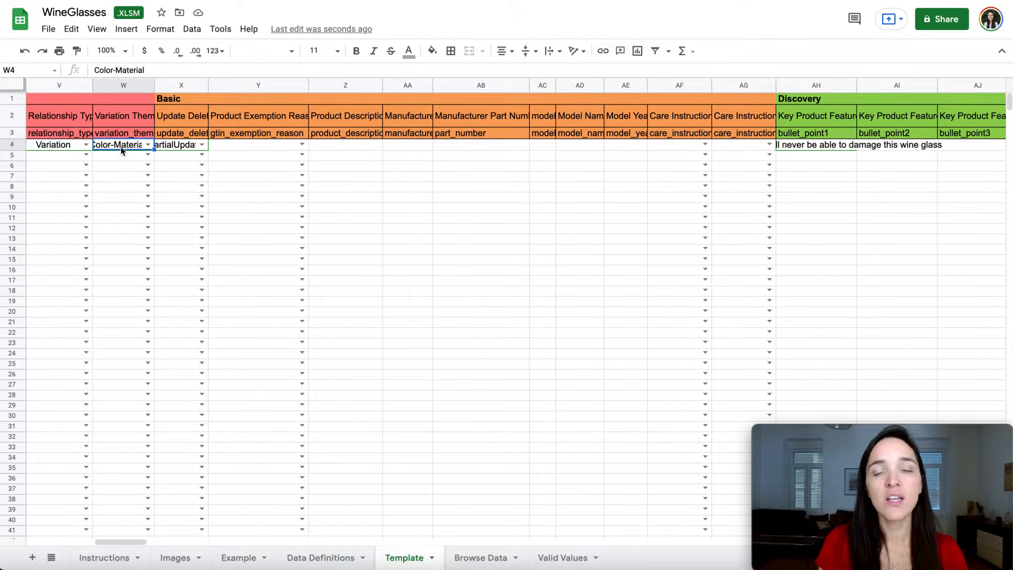
{"action": "scroll", "coordinate": [612, 185], "scroll_direction": "right", "scroll_amount": 15}
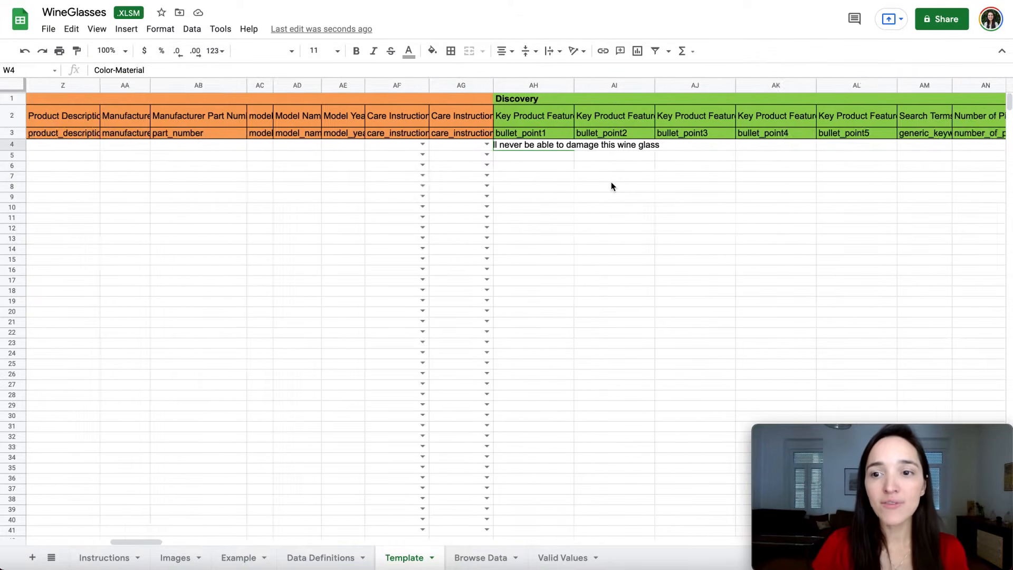
{"action": "scroll", "coordinate": [611, 181], "scroll_direction": "right", "scroll_amount": 1}
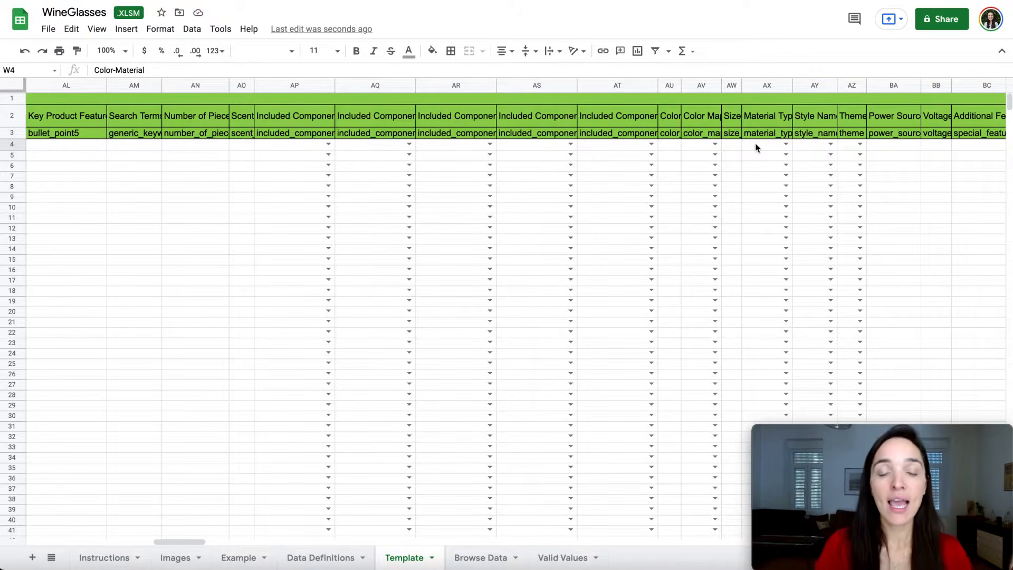
{"action": "left_click", "coordinate": [674, 145]}
{"action": "type", "text": "Purple"}
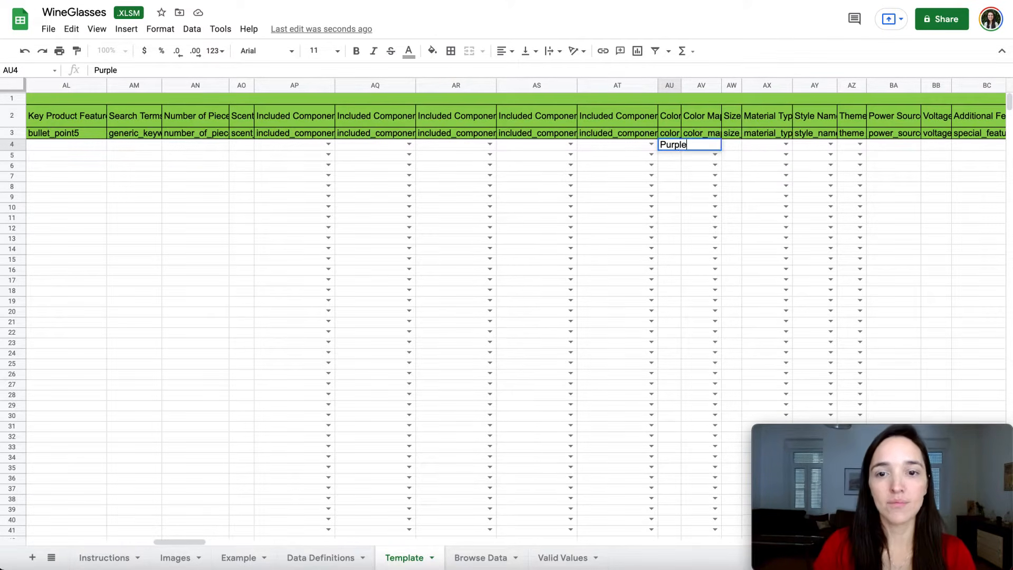
{"action": "key", "text": "Return"}
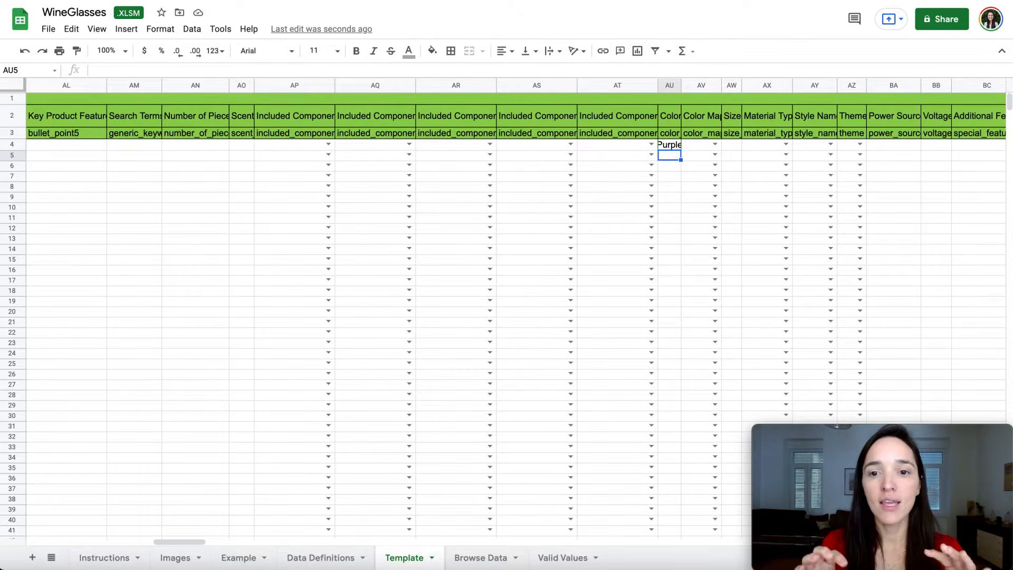
Review row 4 from the Color column through the remaining Discovery columns and into the Dimensions columns up to Item Length
{"action": "left_click", "coordinate": [669, 145]}
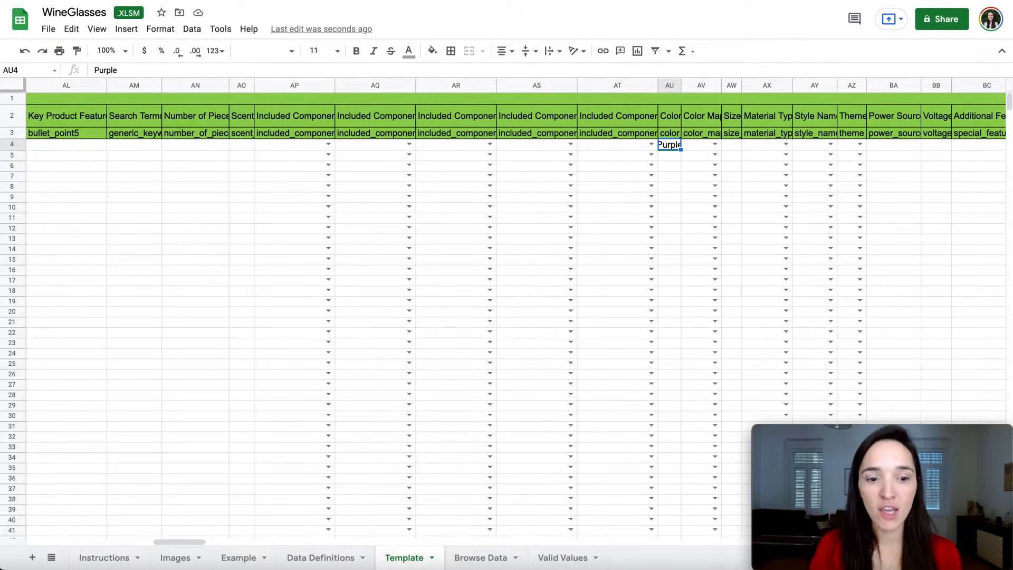
{"action": "key", "text": "Tab"}
{"action": "key", "text": "Tab"}
{"action": "key", "text": "Tab"}
{"action": "key", "text": "Tab"}
{"action": "key", "text": "Tab"}
{"action": "key", "text": "Tab"}
{"action": "key", "text": "Tab"}
{"action": "key", "text": "Tab"}
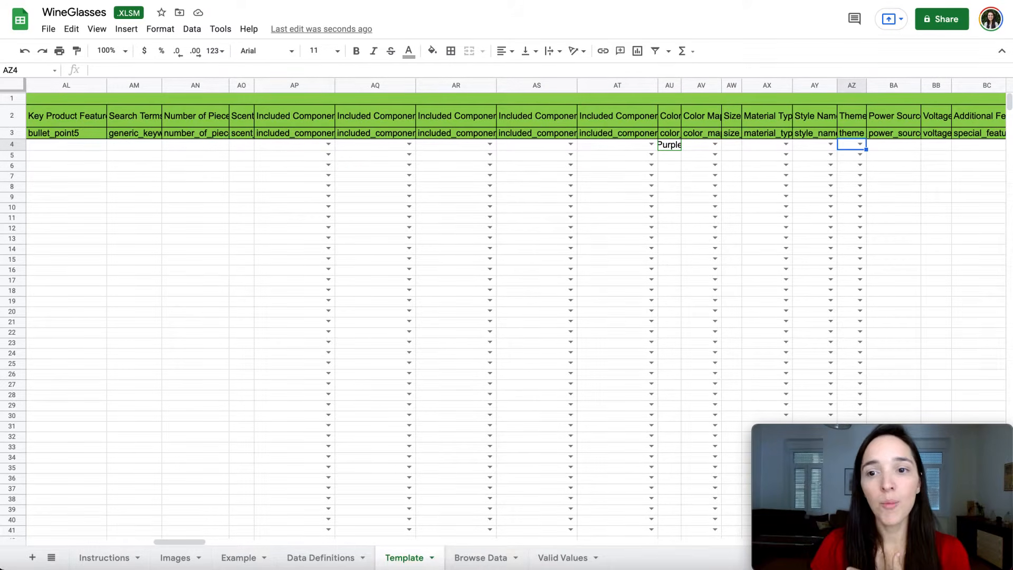
{"action": "key", "text": "Tab"}
{"action": "key", "text": "Tab"}
{"action": "key", "text": "Tab"}
{"action": "key", "text": "Tab"}
{"action": "key", "text": "Tab"}
{"action": "key", "text": "Tab"}
{"action": "key", "text": "Tab"}
{"action": "key", "text": "Tab"}
{"action": "key", "text": "Tab"}
{"action": "key", "text": "Tab"}
{"action": "key", "text": "Tab"}
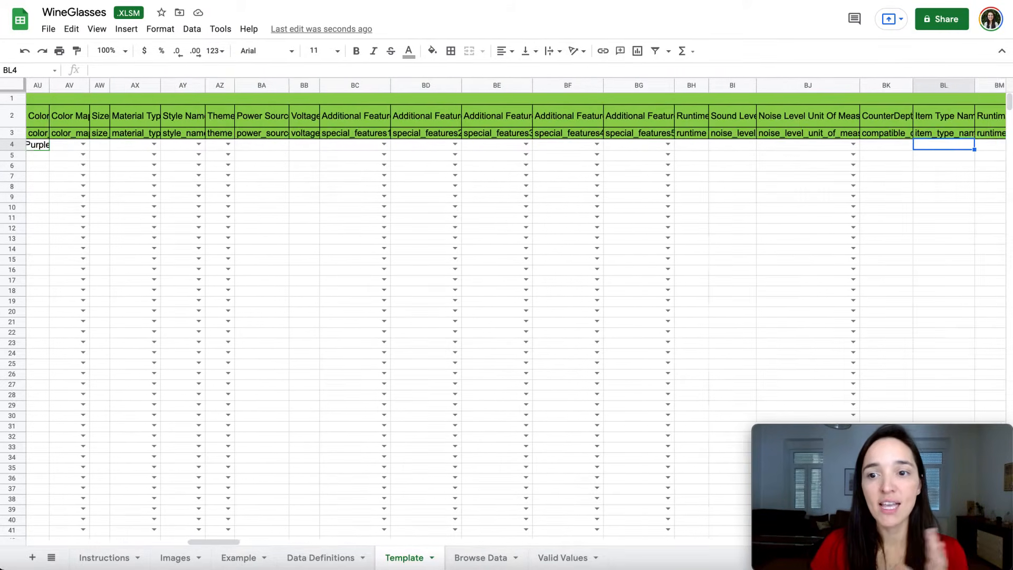
{"action": "key", "text": "Tab"}
{"action": "key", "text": "Tab"}
{"action": "key", "text": "Tab"}
{"action": "key", "text": "Tab"}
{"action": "key", "text": "Tab"}
{"action": "key", "text": "Tab"}
{"action": "key", "text": "Tab"}
{"action": "key", "text": "Tab"}
{"action": "key", "text": "Tab"}
{"action": "key", "text": "Tab"}
{"action": "key", "text": "Tab"}
{"action": "key", "text": "Tab"}
{"action": "key", "text": "Tab"}
{"action": "key", "text": "Tab"}
{"action": "key", "text": "Tab"}
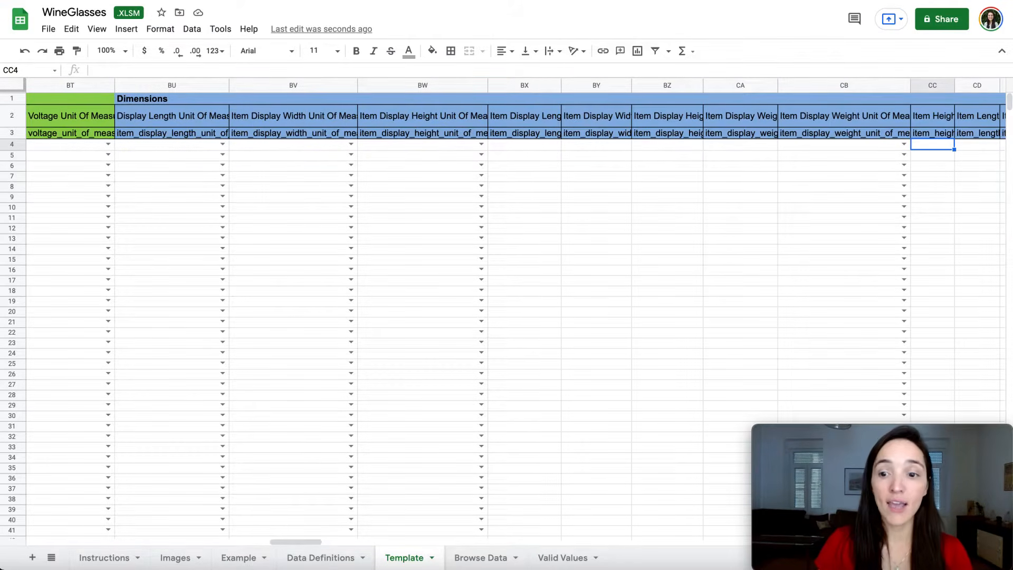
{"action": "key", "text": "Tab"}
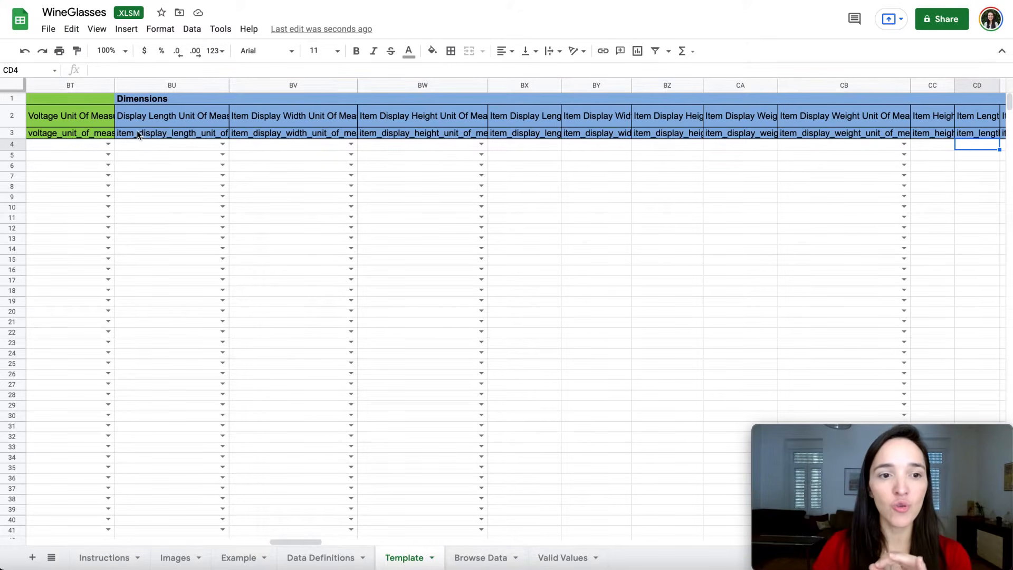
Look up the allowed Dimensions units of measure on the Valid Values sheet and return to the Template sheet
{"action": "left_click", "coordinate": [223, 144]}
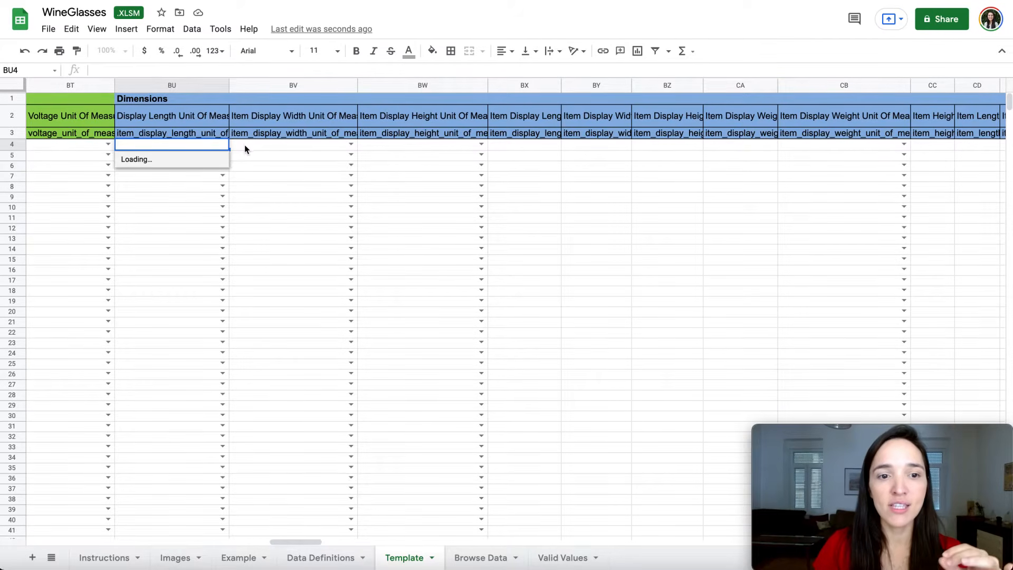
{"action": "left_click", "coordinate": [245, 144]}
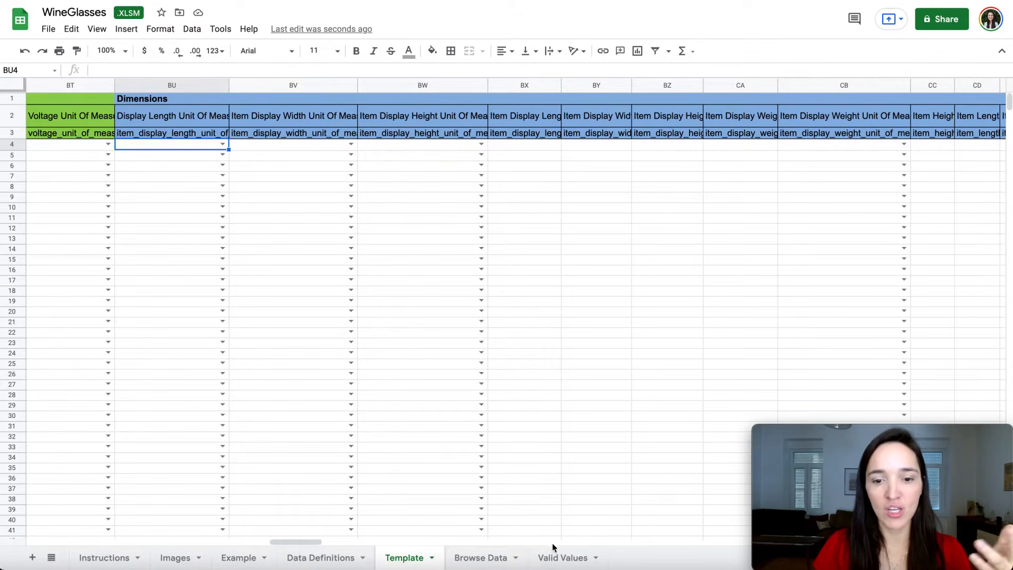
{"action": "left_click", "coordinate": [563, 557]}
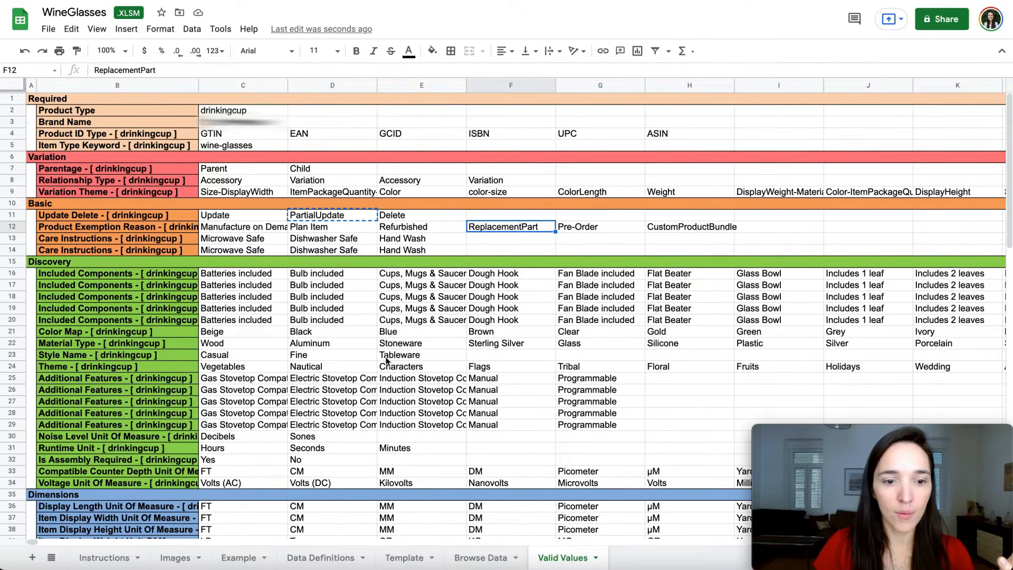
{"action": "scroll", "coordinate": [388, 369], "scroll_direction": "down", "scroll_amount": 3}
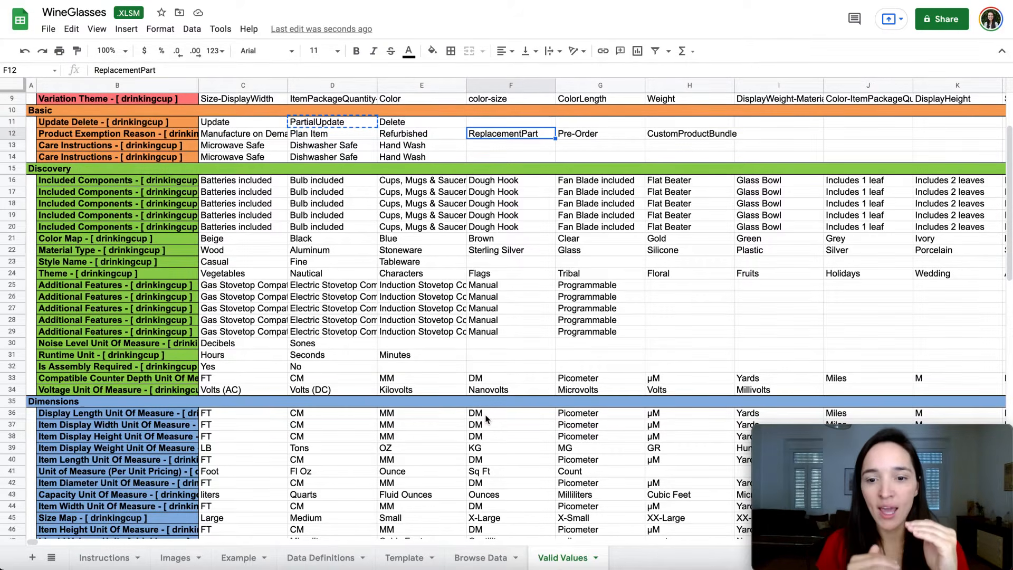
{"action": "left_click", "coordinate": [402, 558]}
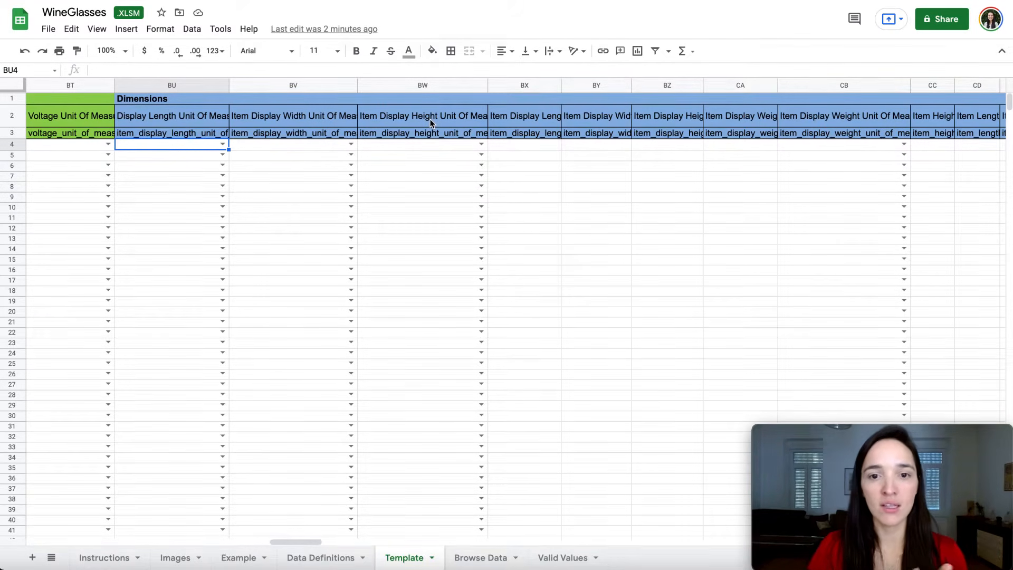
Review the Dimensions columns from Item Display Length through Liquid Volume Unit, up to the Fulfillment columns
{"action": "left_click", "coordinate": [543, 146]}
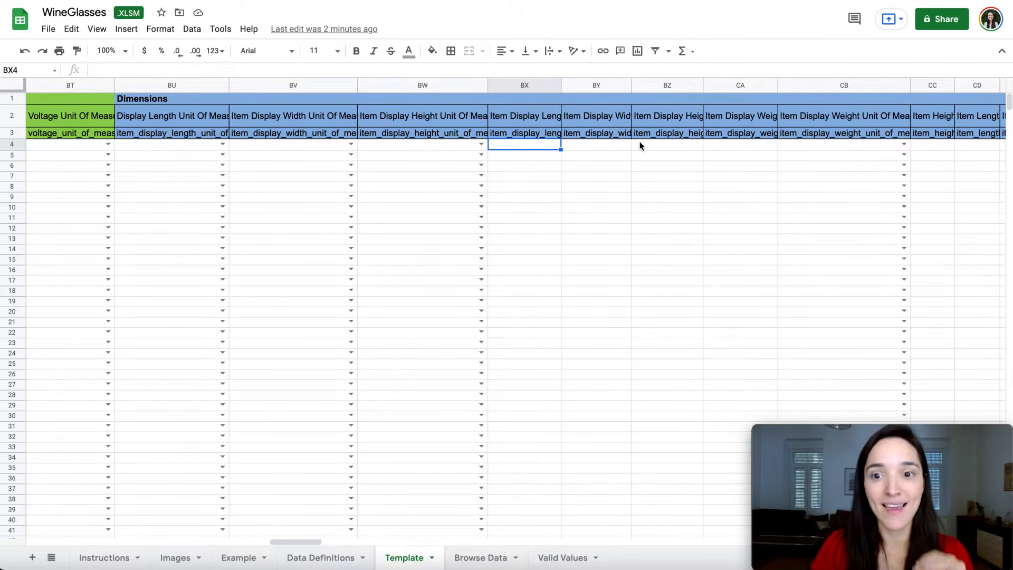
{"action": "scroll", "coordinate": [640, 145], "scroll_direction": "right", "scroll_amount": 6}
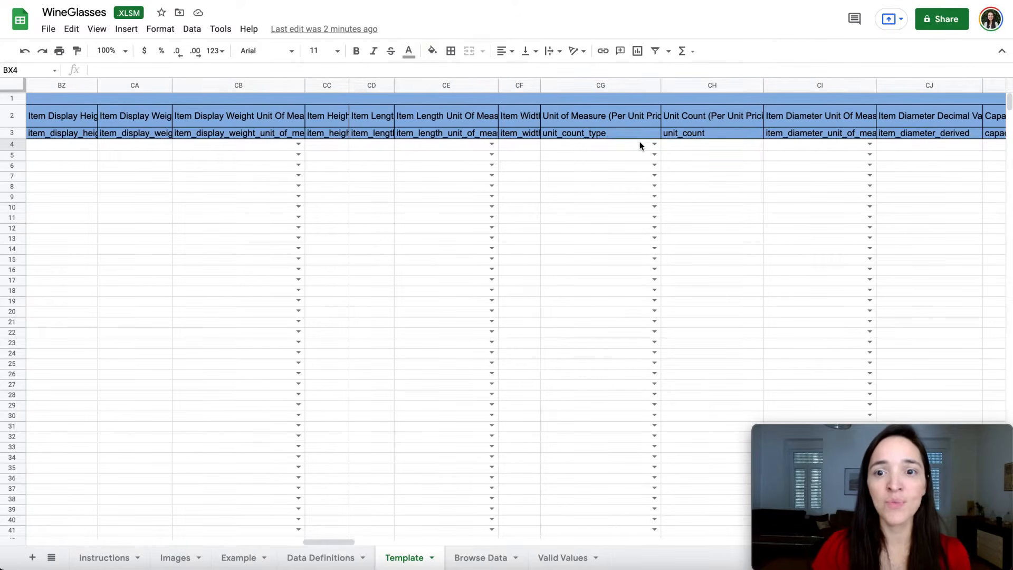
{"action": "scroll", "coordinate": [618, 154], "scroll_direction": "right", "scroll_amount": 1}
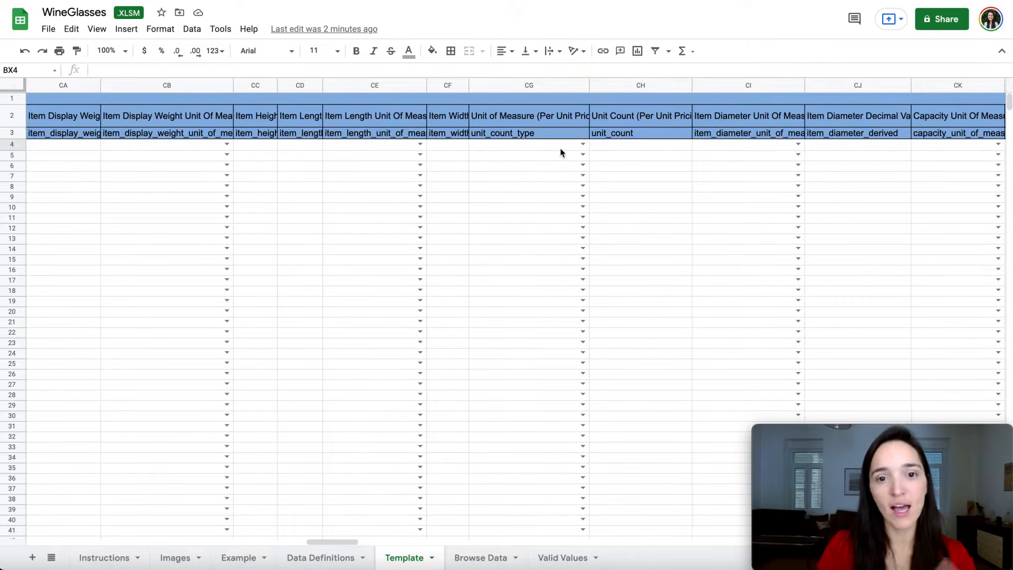
{"action": "scroll", "coordinate": [836, 155], "scroll_direction": "right", "scroll_amount": 8}
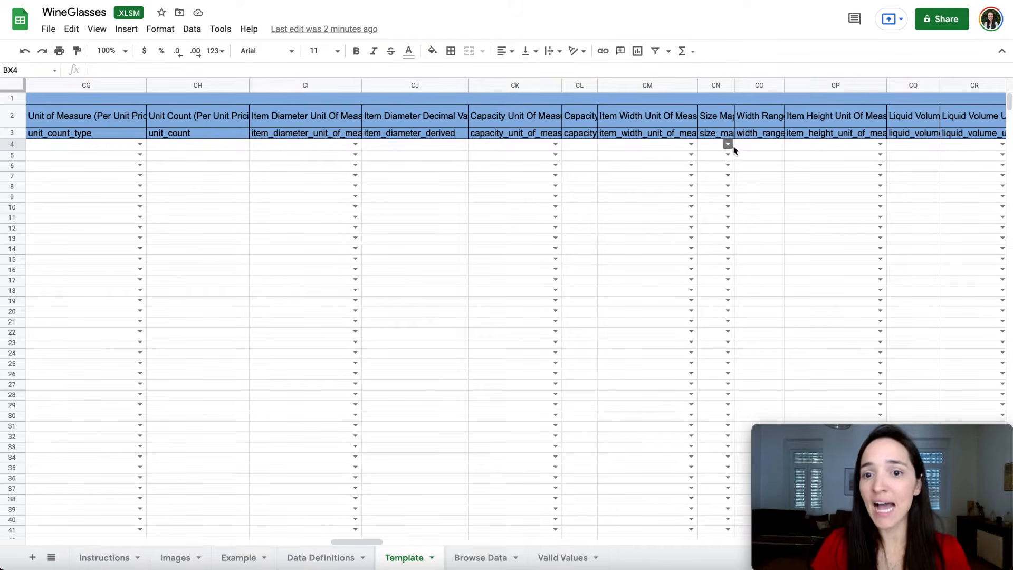
{"action": "scroll", "coordinate": [739, 152], "scroll_direction": "right", "scroll_amount": 3}
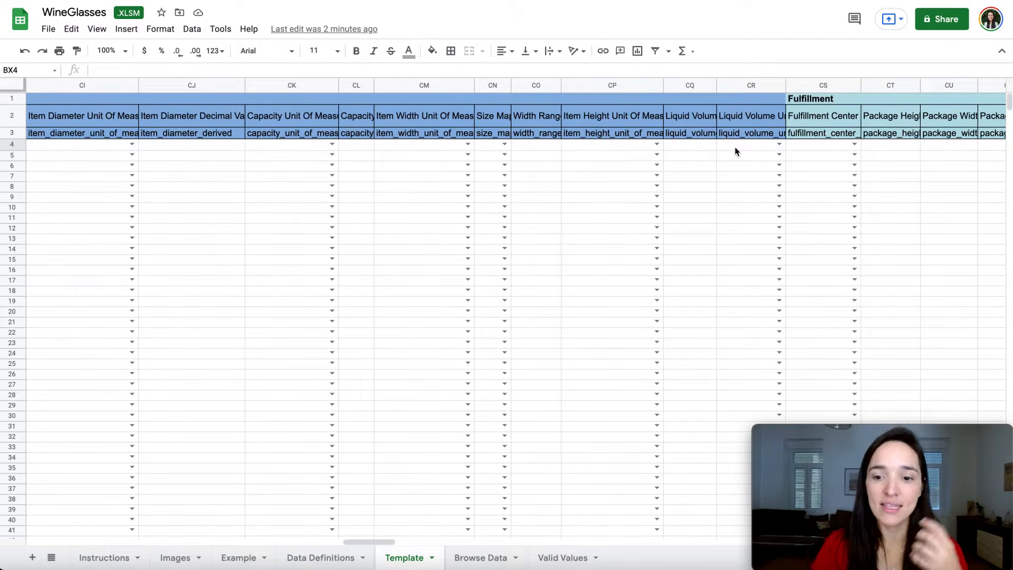
{"action": "scroll", "coordinate": [738, 152], "scroll_direction": "right", "scroll_amount": 1}
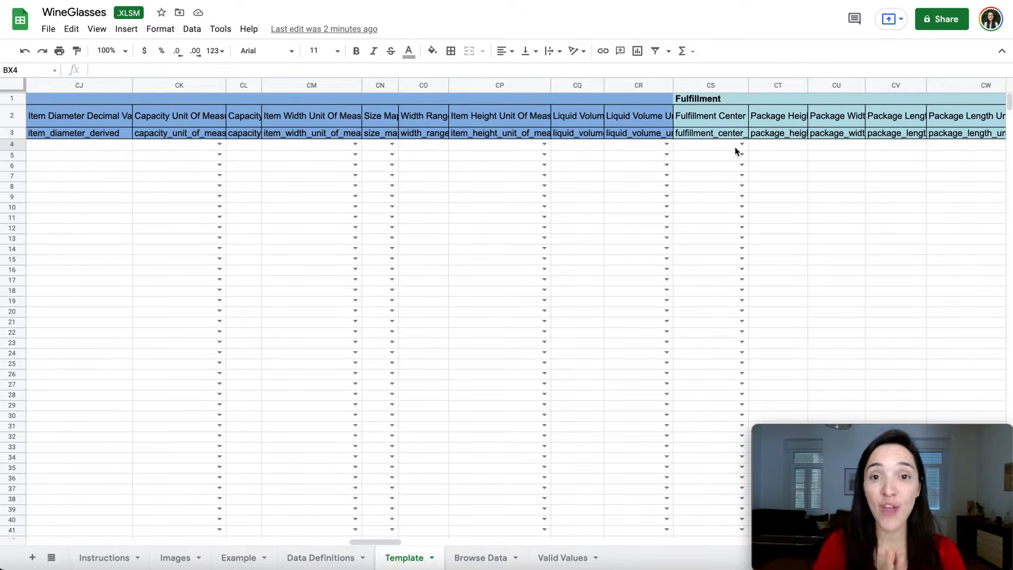
{"action": "scroll", "coordinate": [738, 151], "scroll_direction": "right", "scroll_amount": 5}
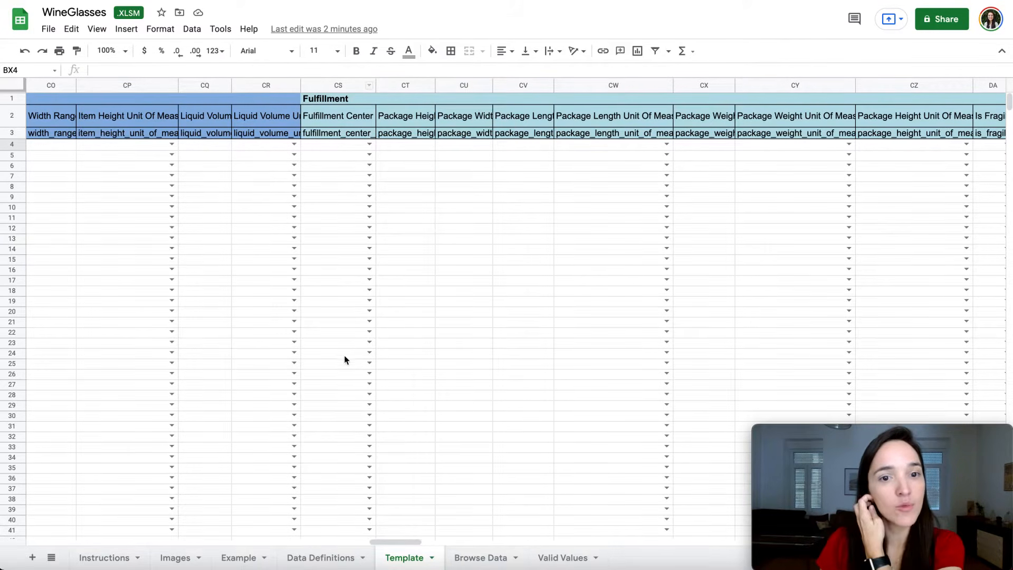
Look up the allowed Fulfillment Center ID values on the Valid Values sheet and enter AMAZON_NA in cell CS4 of the Template sheet
{"action": "left_click", "coordinate": [560, 560]}
{"action": "scroll", "coordinate": [363, 425], "scroll_direction": "down", "scroll_amount": 4}
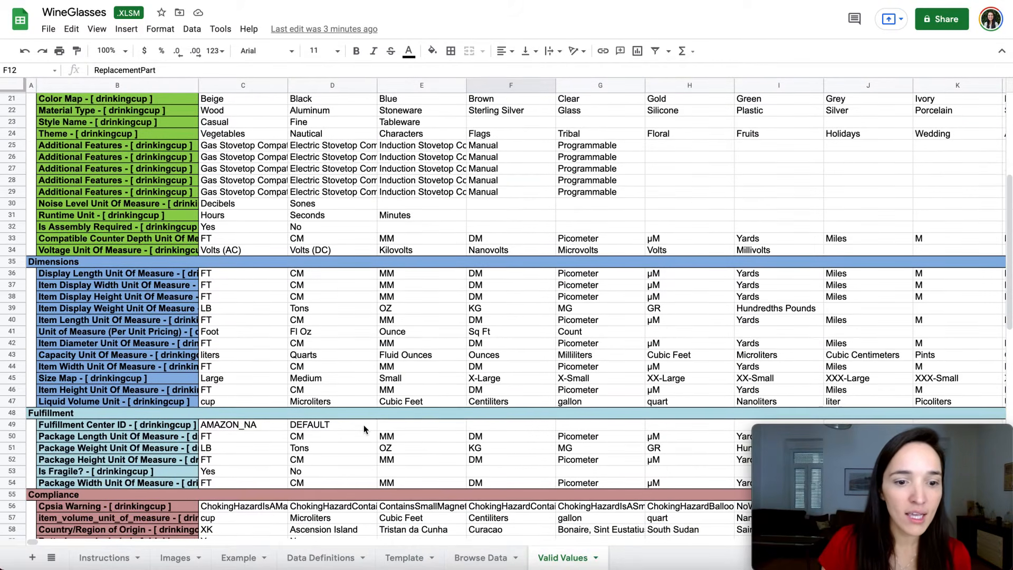
{"action": "left_click", "coordinate": [268, 425]}
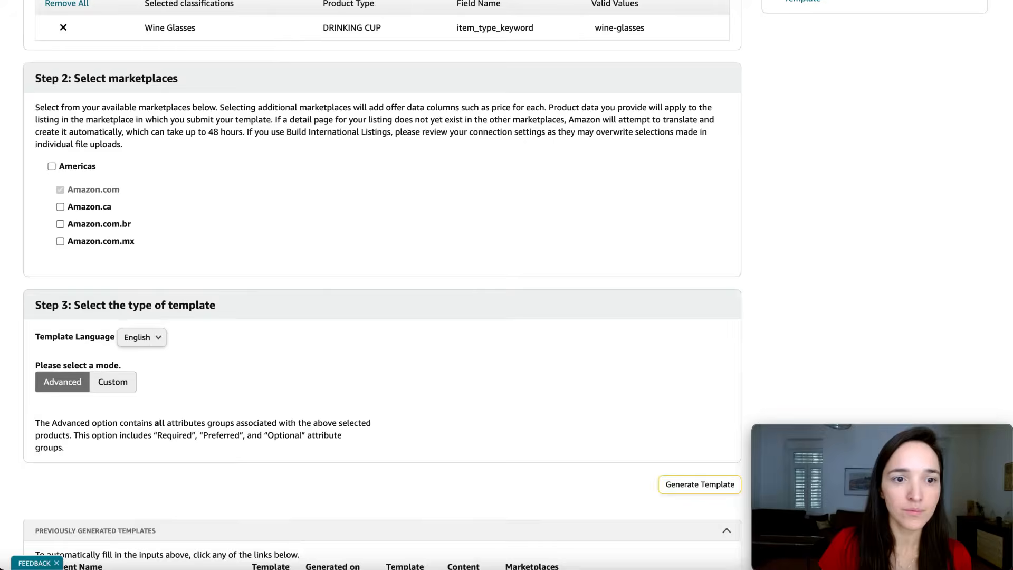
{"action": "scroll", "coordinate": [55, 261], "scroll_direction": "up", "scroll_amount": 1}
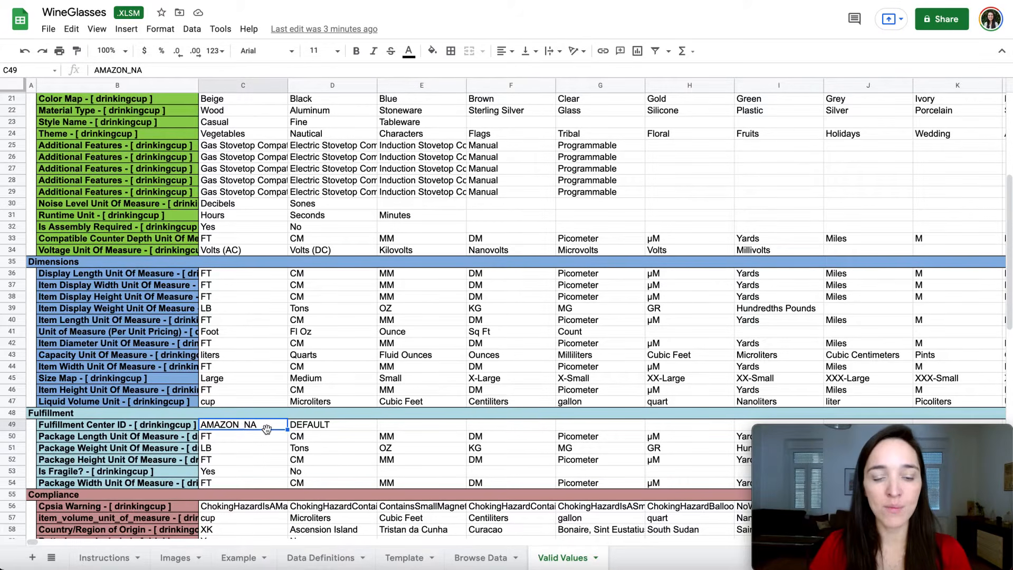
{"action": "left_click", "coordinate": [402, 559]}
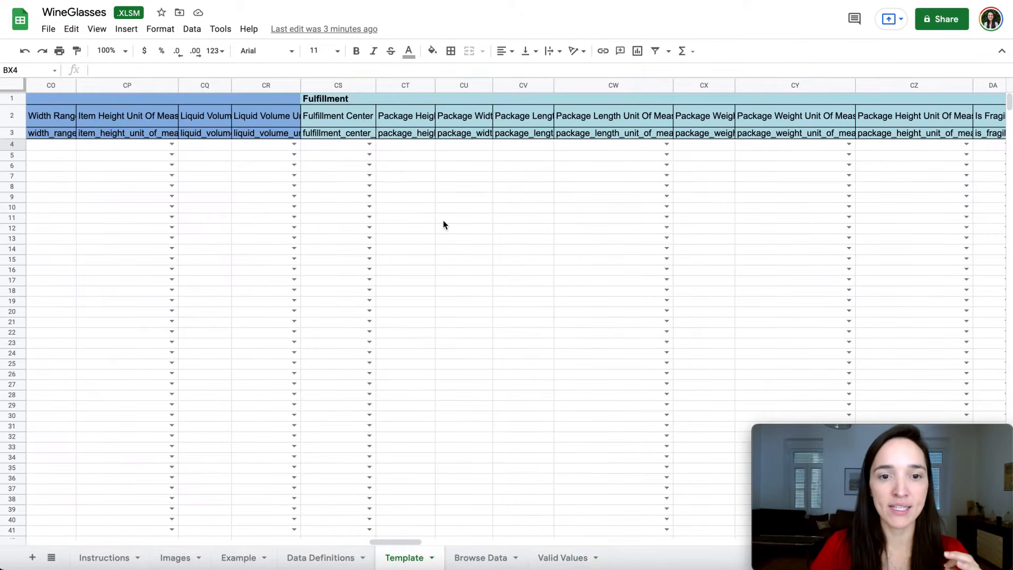
{"action": "left_click", "coordinate": [353, 144]}
{"action": "left_click", "coordinate": [356, 69]}
{"action": "type", "text": "AMAZON_NA"}
{"action": "key", "text": "Return"}
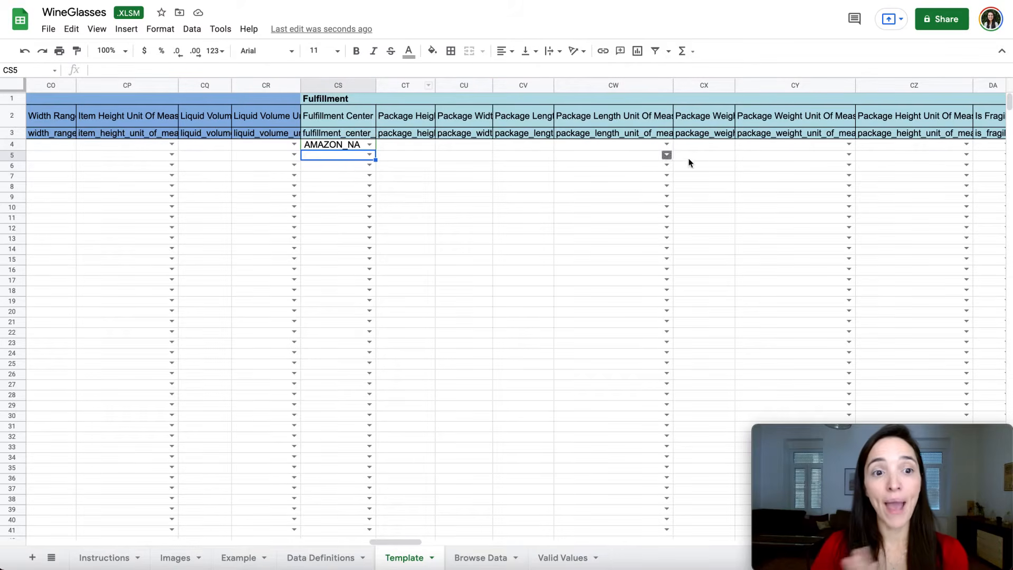
{"action": "scroll", "coordinate": [187, 126], "scroll_direction": "left", "scroll_amount": 10}
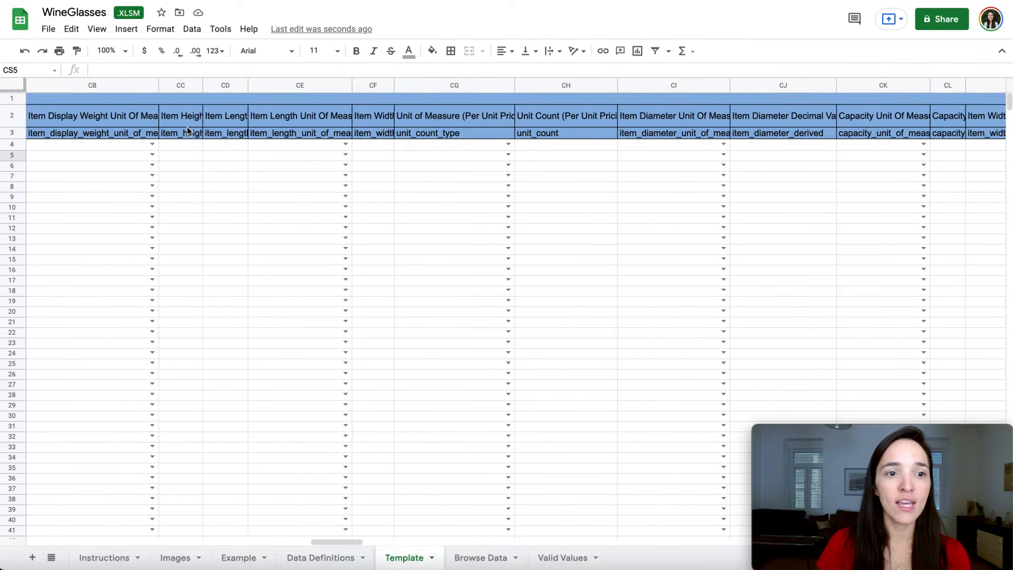
{"action": "scroll", "coordinate": [187, 127], "scroll_direction": "right", "scroll_amount": 10}
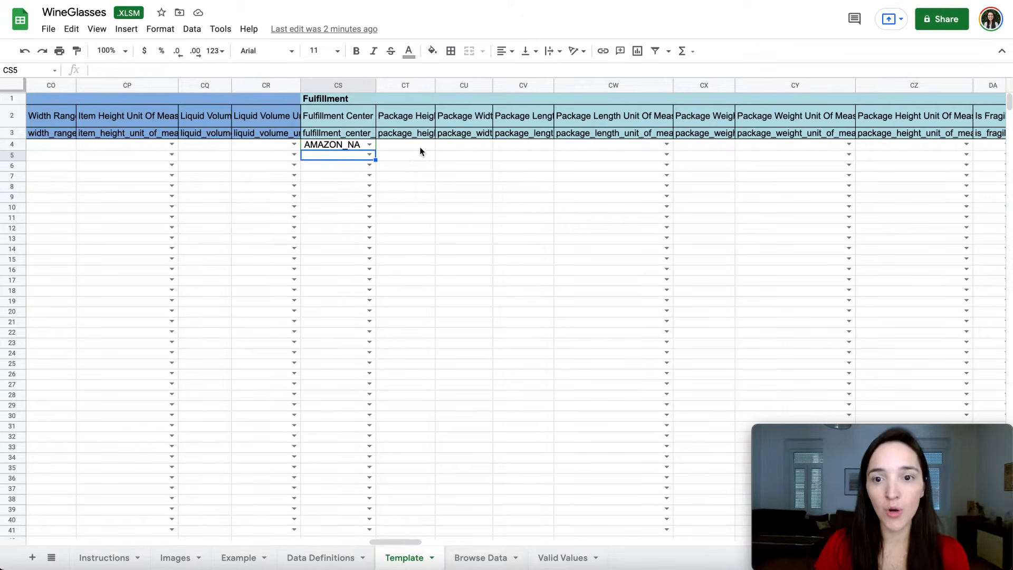
Review the remaining Fulfillment columns and the Compliance columns up to the legal compliance certification fields on the Template sheet
{"action": "scroll", "coordinate": [635, 149], "scroll_direction": "right", "scroll_amount": 10}
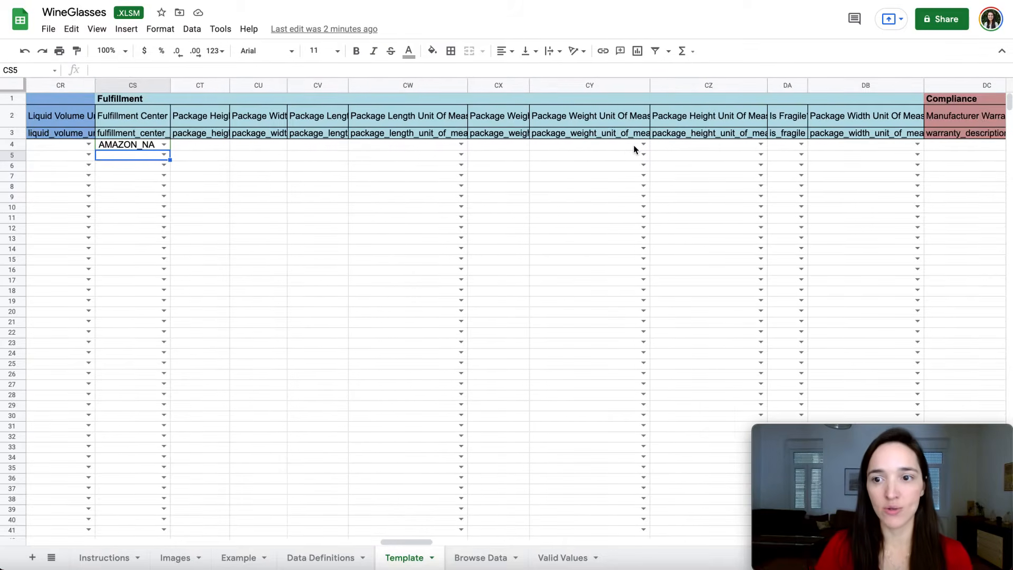
{"action": "scroll", "coordinate": [635, 149], "scroll_direction": "right", "scroll_amount": 3}
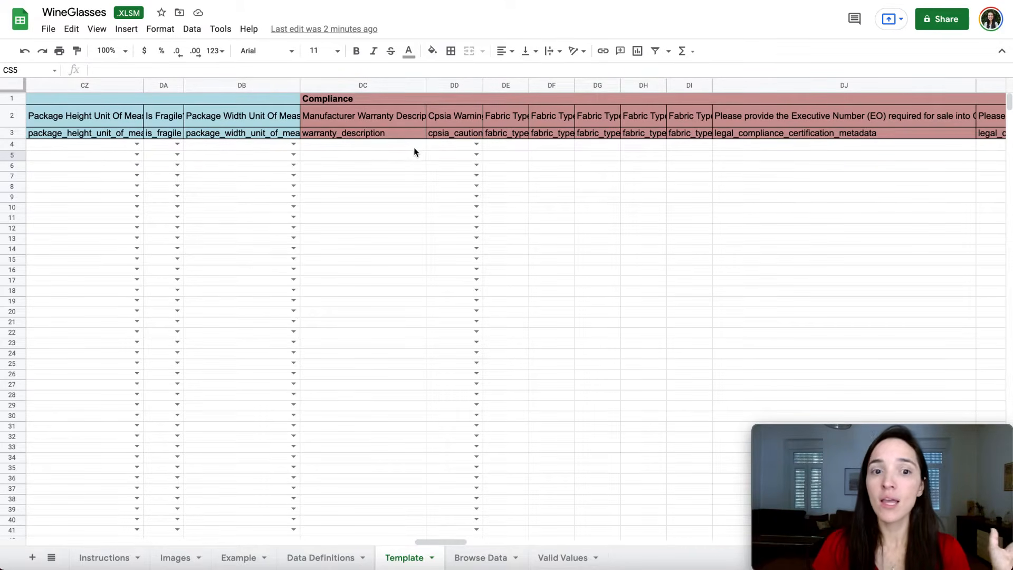
{"action": "scroll", "coordinate": [796, 157], "scroll_direction": "right", "scroll_amount": 3}
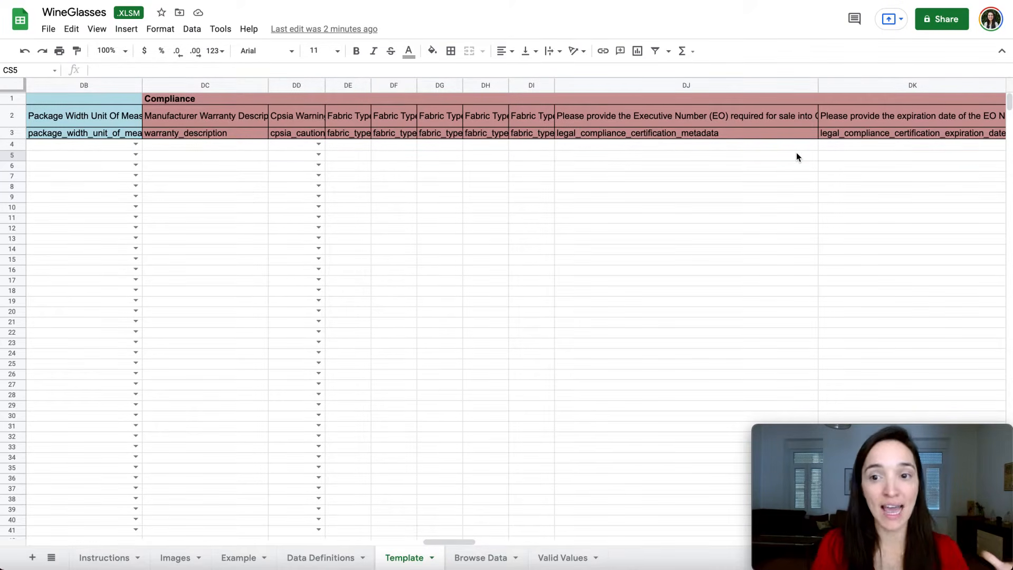
Return to the start of the Template sheet and download the WineGlasses workbook in Microsoft Excel (.xlsm) format
{"action": "scroll", "coordinate": [798, 156], "scroll_direction": "left", "scroll_amount": 20}
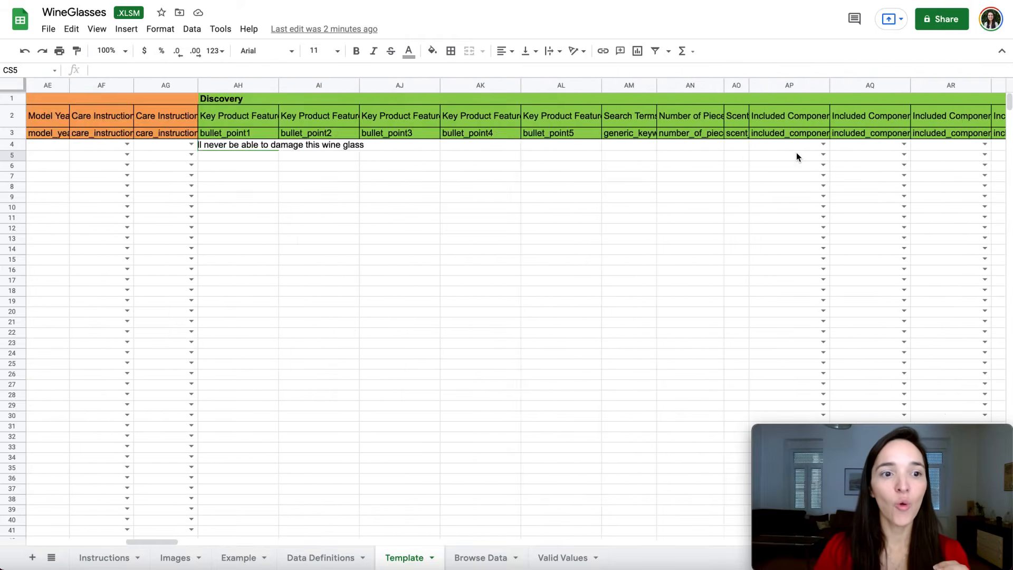
{"action": "scroll", "coordinate": [798, 156], "scroll_direction": "left", "scroll_amount": 15}
{"action": "scroll", "coordinate": [798, 157], "scroll_direction": "left", "scroll_amount": 10}
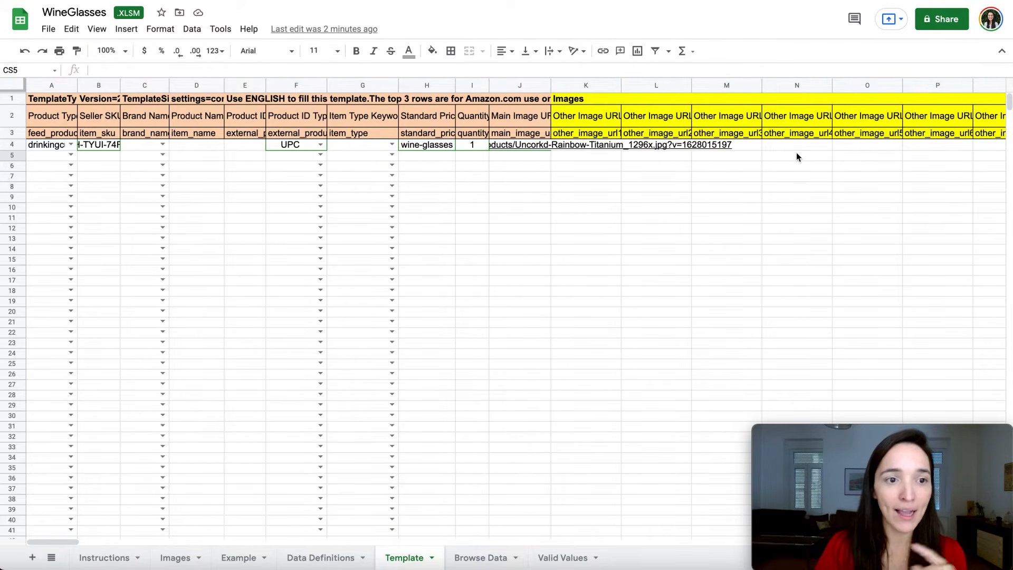
{"action": "left_click", "coordinate": [48, 29]}
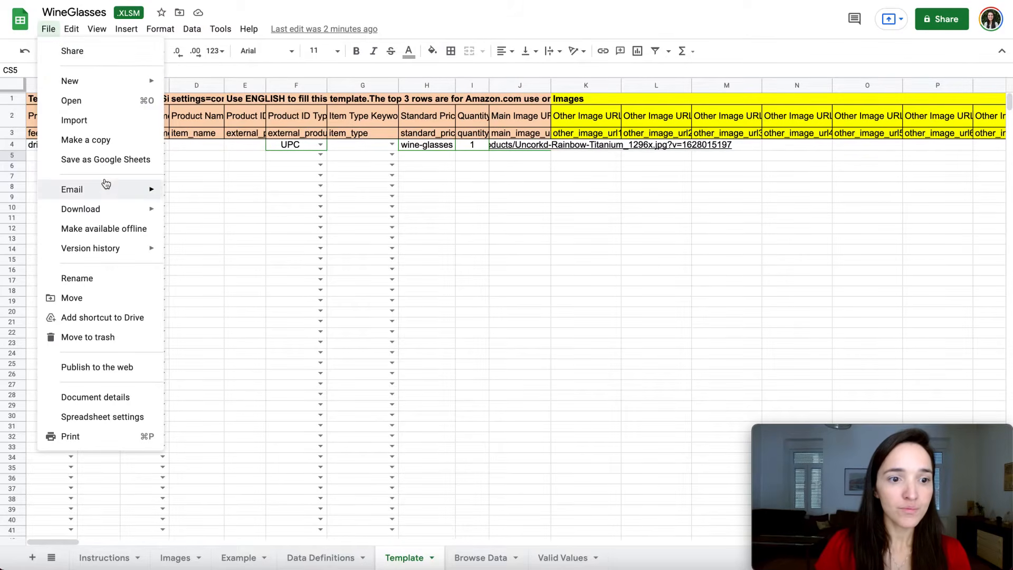
{"action": "mouse_move", "coordinate": [104, 209]}
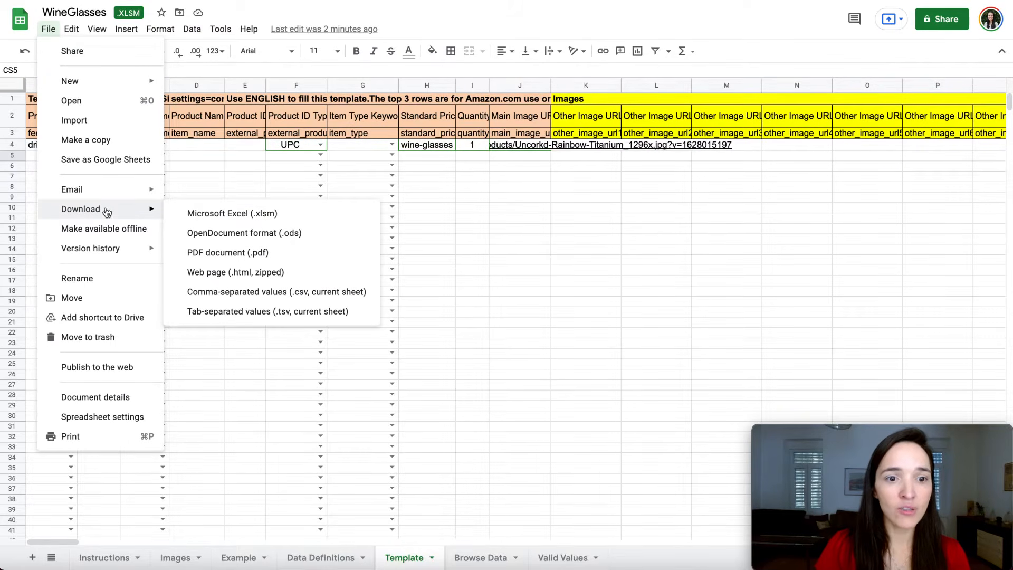
{"action": "left_click", "coordinate": [282, 215]}
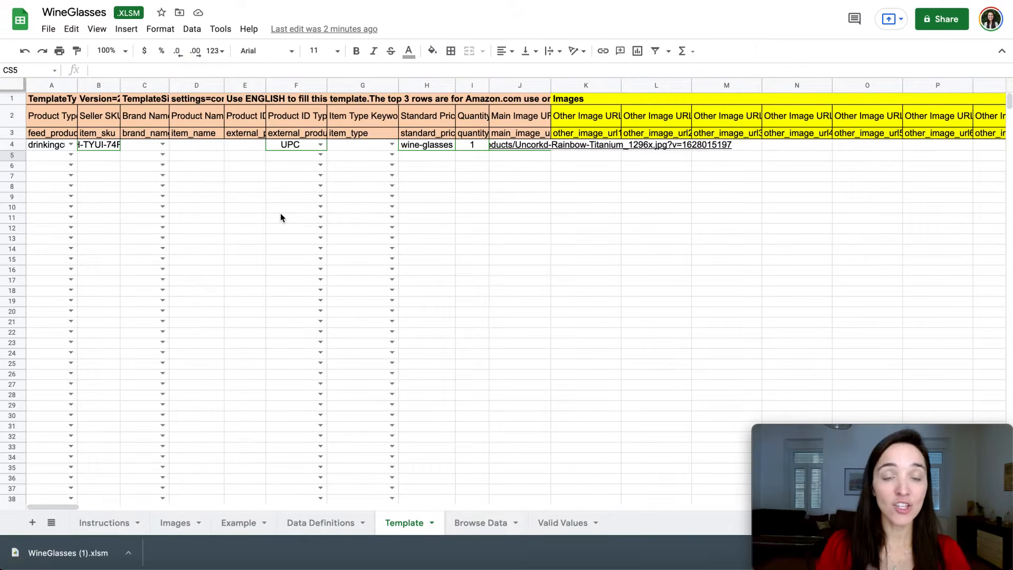
Switch to the Add Products via Upload page in Amazon Seller Central and open its Upload your Inventory File section
{"action": "key", "text": "ctrl+shift+Tab"}
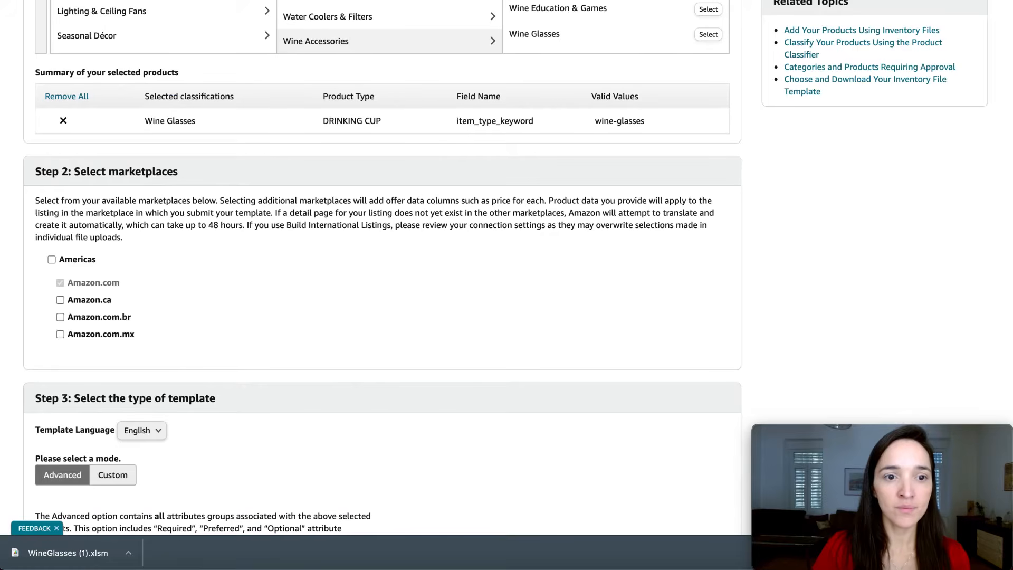
{"action": "scroll", "coordinate": [258, 174], "scroll_direction": "up", "scroll_amount": 4}
{"action": "scroll", "coordinate": [261, 204], "scroll_direction": "up", "scroll_amount": 3}
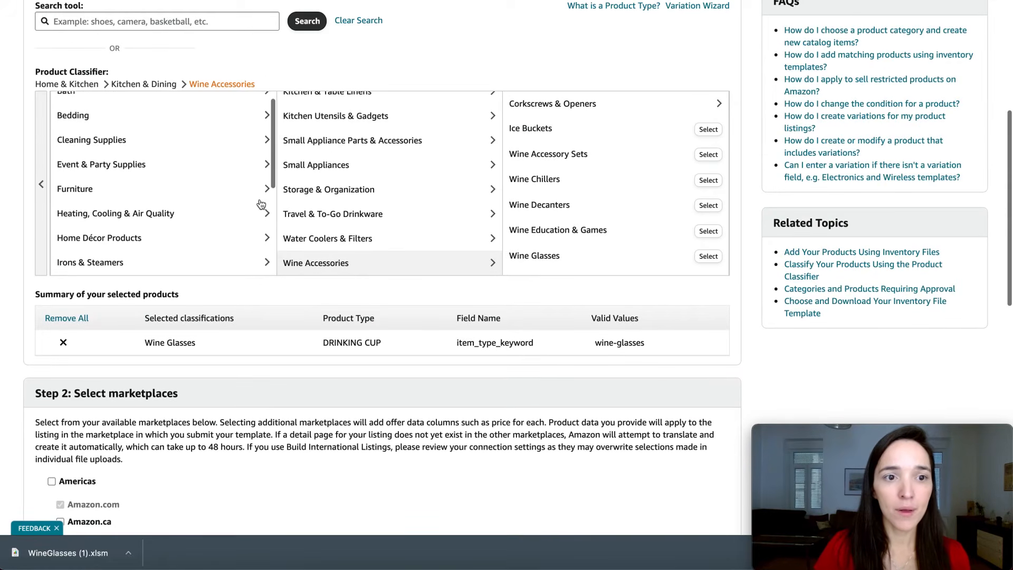
{"action": "scroll", "coordinate": [410, 74], "scroll_direction": "up", "scroll_amount": 5}
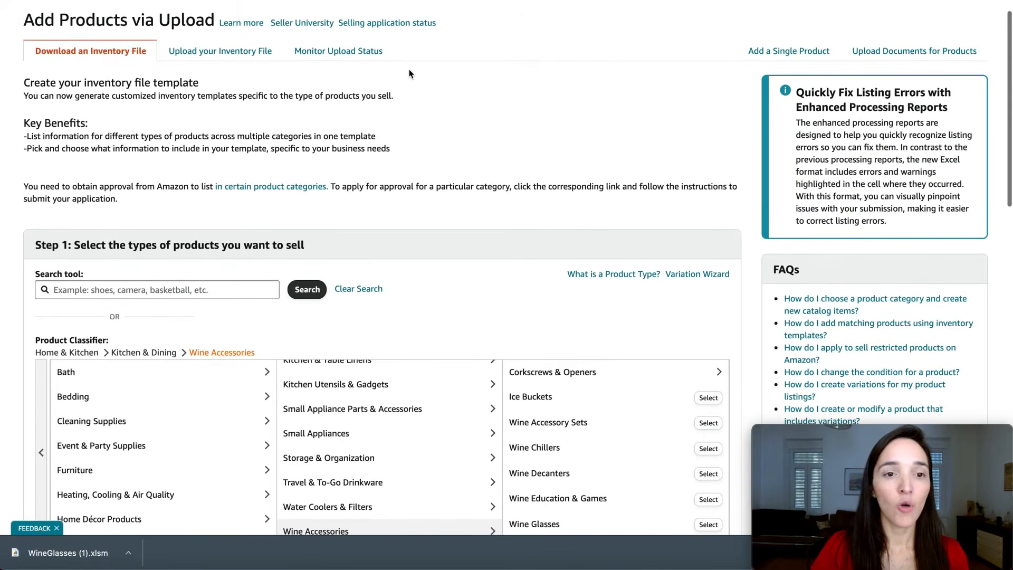
{"action": "left_click", "coordinate": [227, 59]}
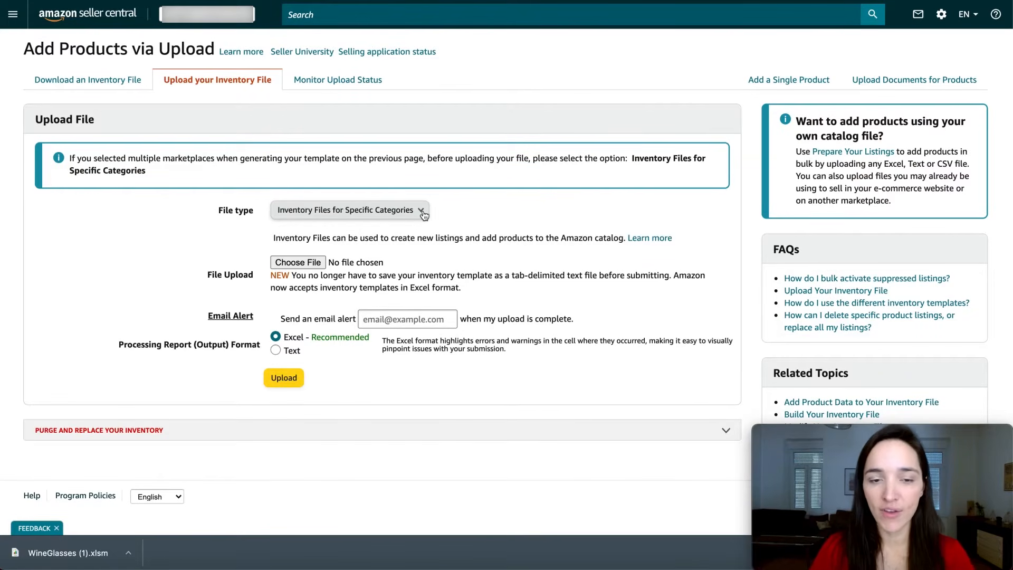
Choose Inventory Files for Specific Categories as the file type and activate the e-mail alert field
{"action": "left_click", "coordinate": [422, 211]}
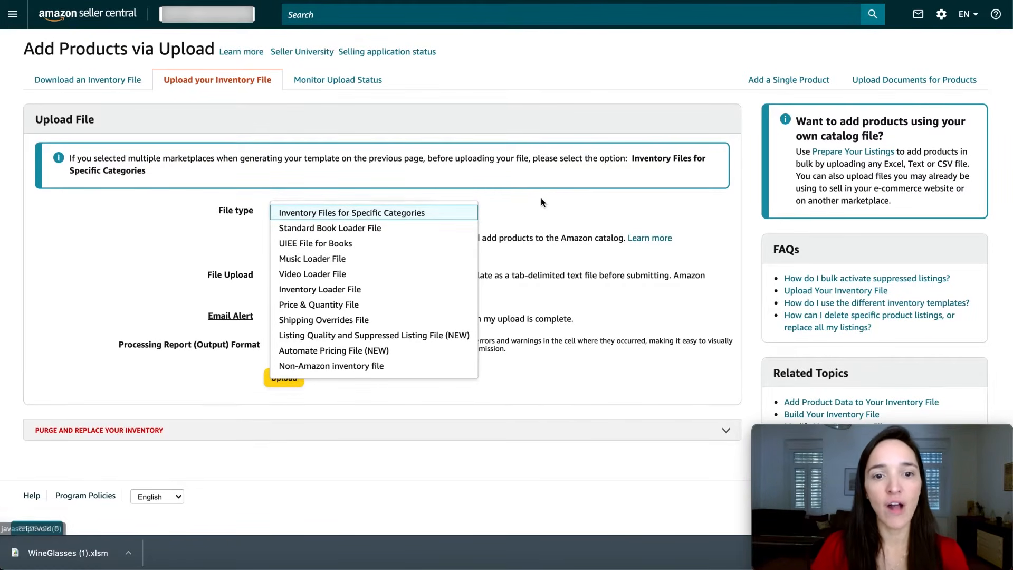
{"action": "left_click", "coordinate": [424, 216]}
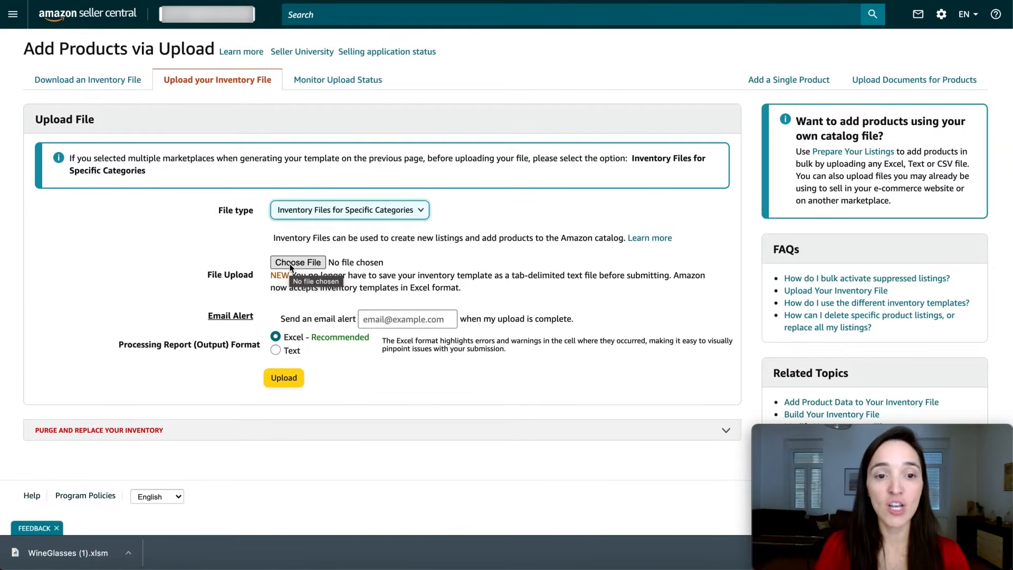
{"action": "left_click", "coordinate": [435, 320]}
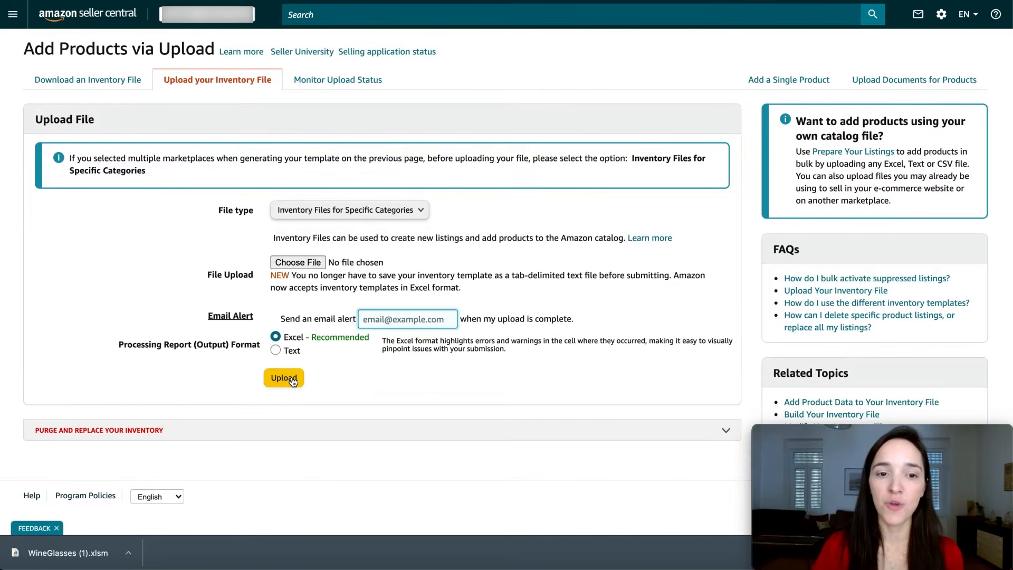
Review the statuses of past inventory uploads and Amazon's processing summary e-mail in Gmail, and return to the WineGlasses spreadsheet
{"action": "left_click", "coordinate": [370, 83]}
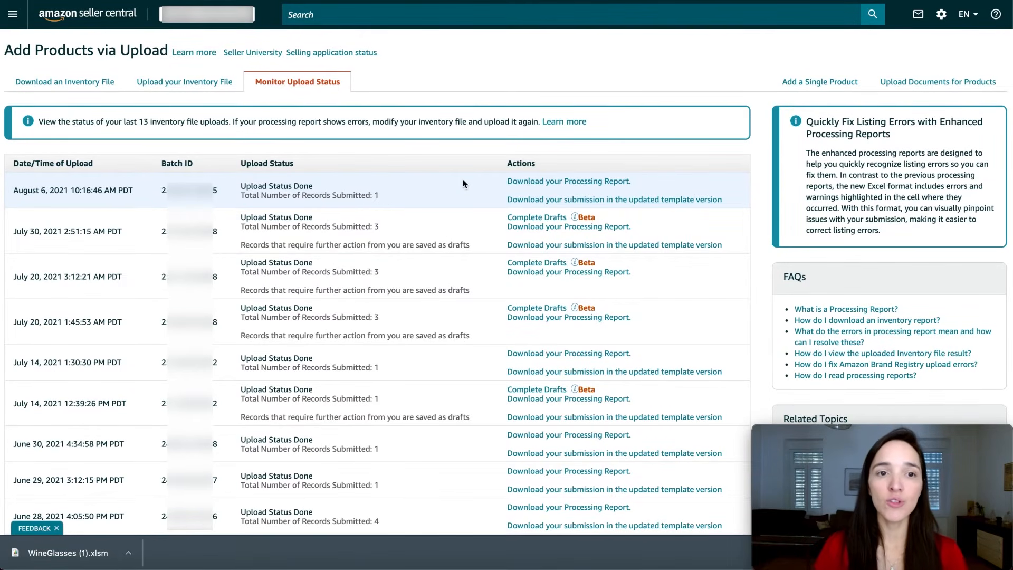
{"action": "left_click", "coordinate": [213, 84]}
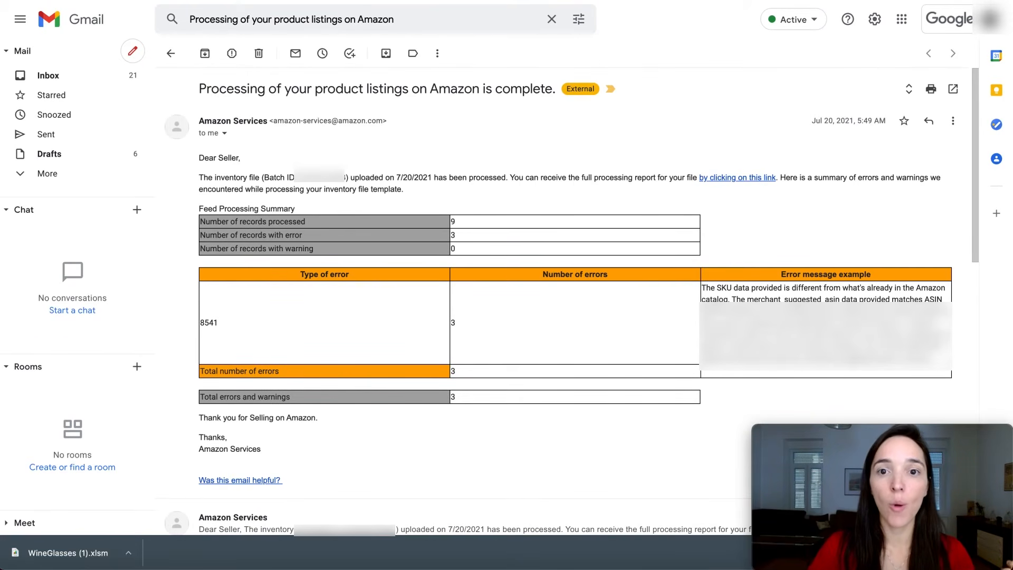
{"action": "left_click", "coordinate": [496, 0]}
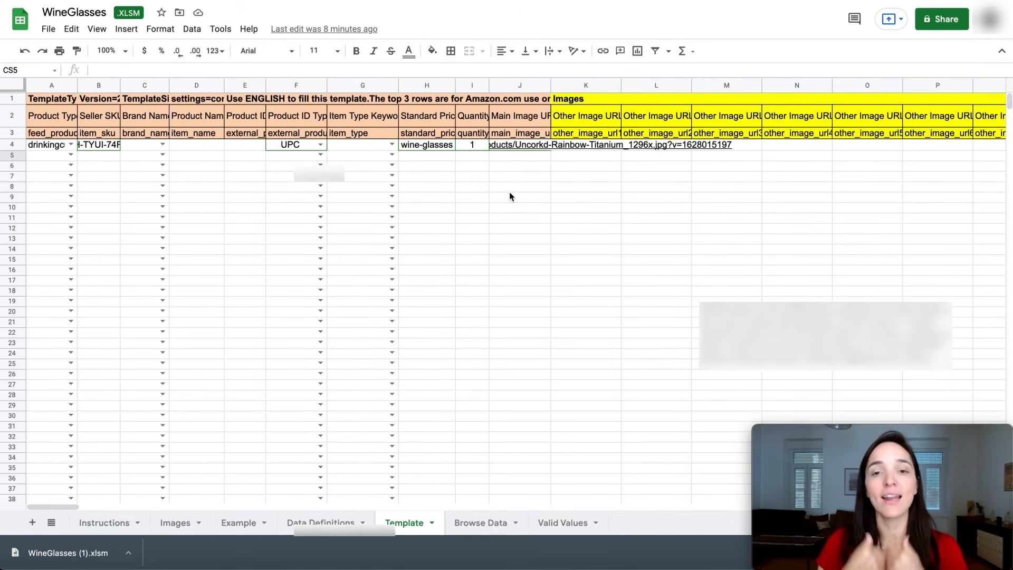
Switch to The Amazing Escape Plan Facebook group and browse its announcements and discussion posts
{"action": "left_click", "coordinate": [496, 0]}
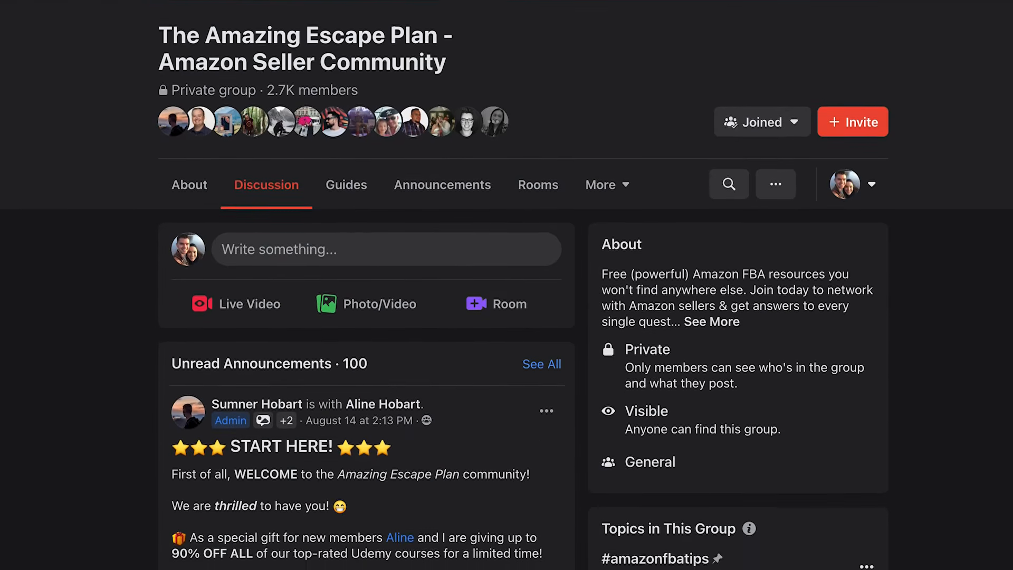
{"action": "scroll", "coordinate": [369, 308], "scroll_direction": "down", "scroll_amount": 12}
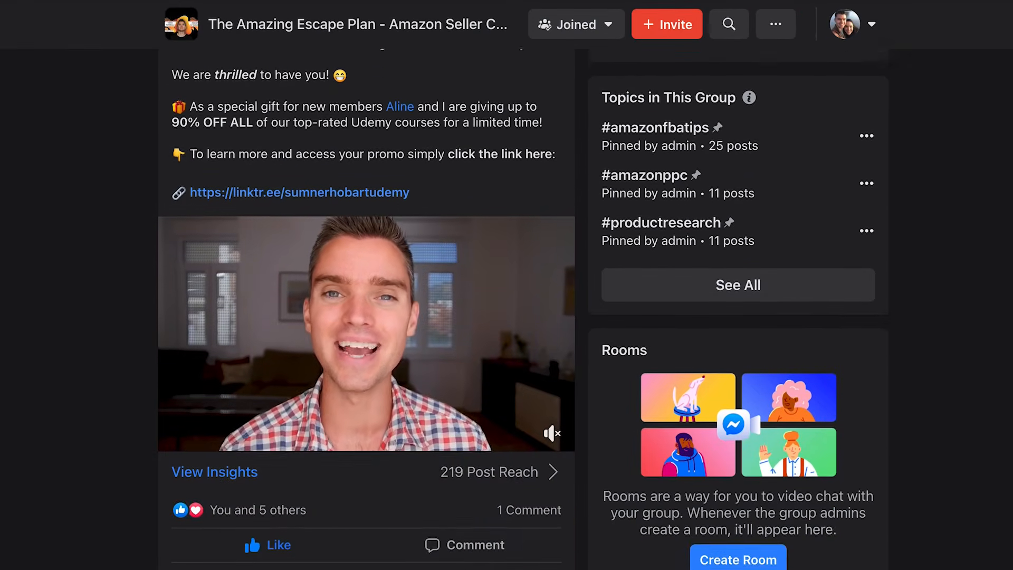
{"action": "scroll", "coordinate": [367, 309], "scroll_direction": "down", "scroll_amount": 15}
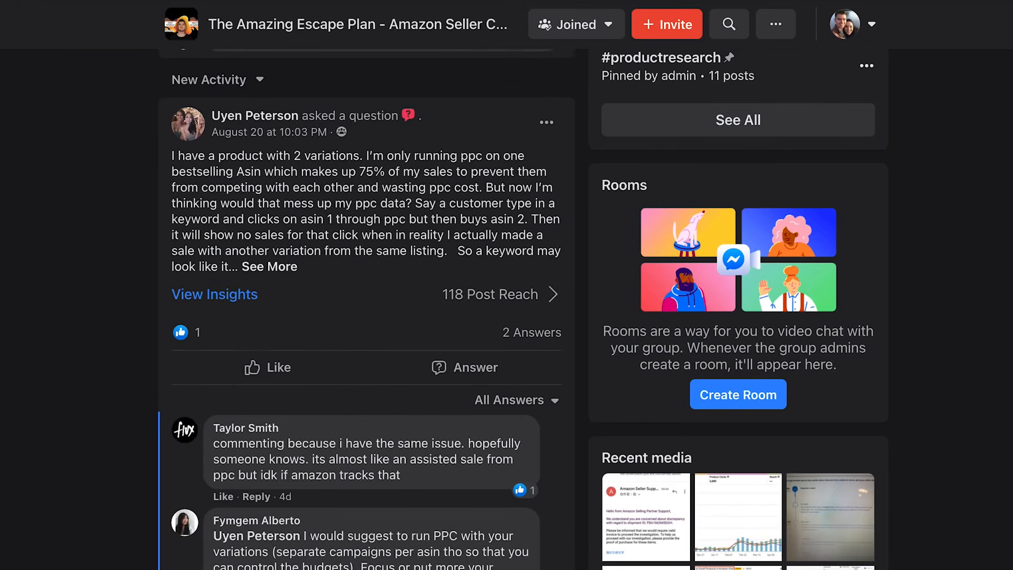
{"action": "scroll", "coordinate": [367, 309], "scroll_direction": "down", "scroll_amount": 3}
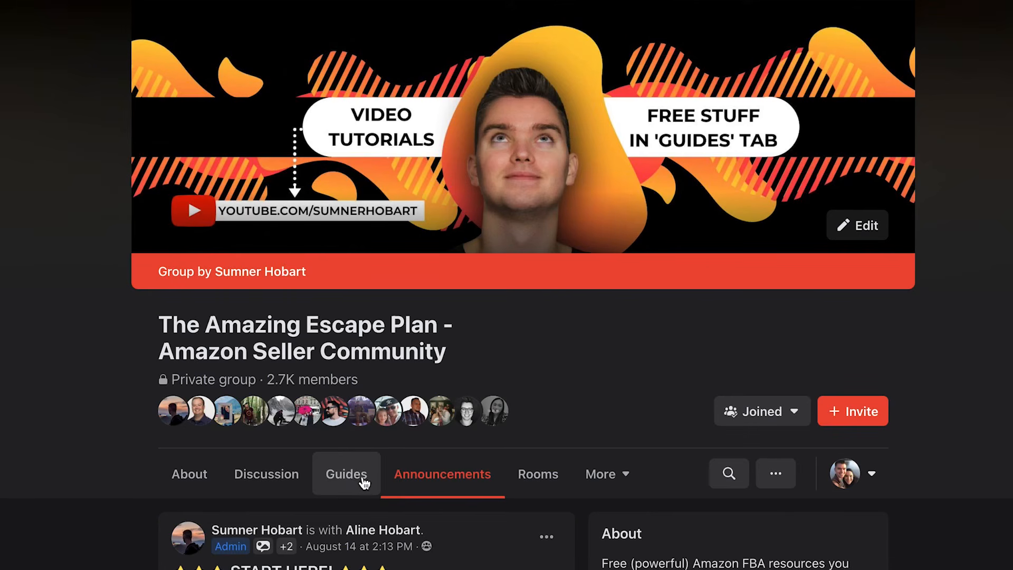
Open the Facebook group's Guides and browse the Amazon FBA Intro and Amazon Product Research guides
{"action": "left_click", "coordinate": [357, 481]}
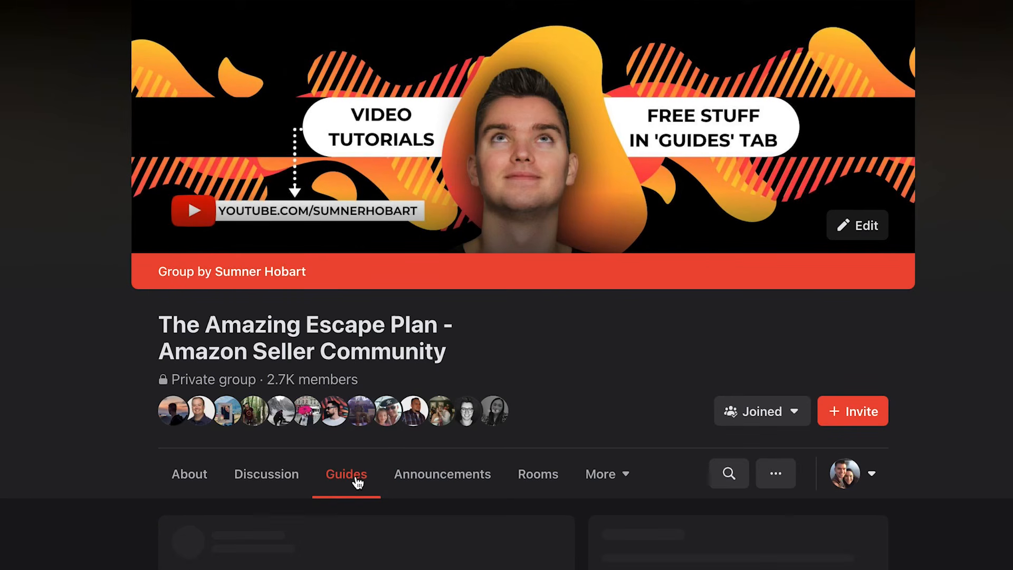
{"action": "scroll", "coordinate": [506, 285], "scroll_direction": "down", "scroll_amount": 9}
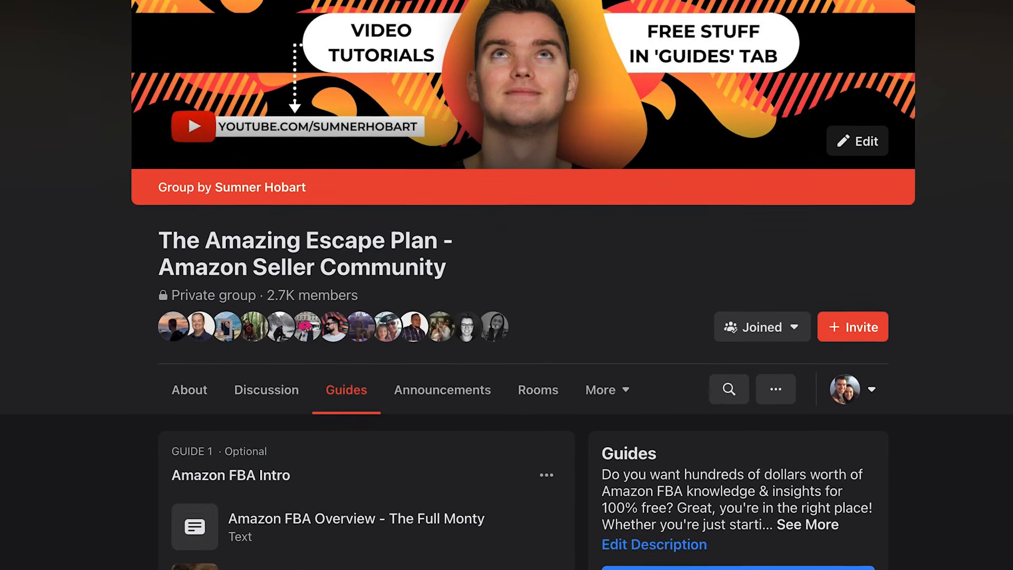
{"action": "scroll", "coordinate": [370, 306], "scroll_direction": "down", "scroll_amount": 8}
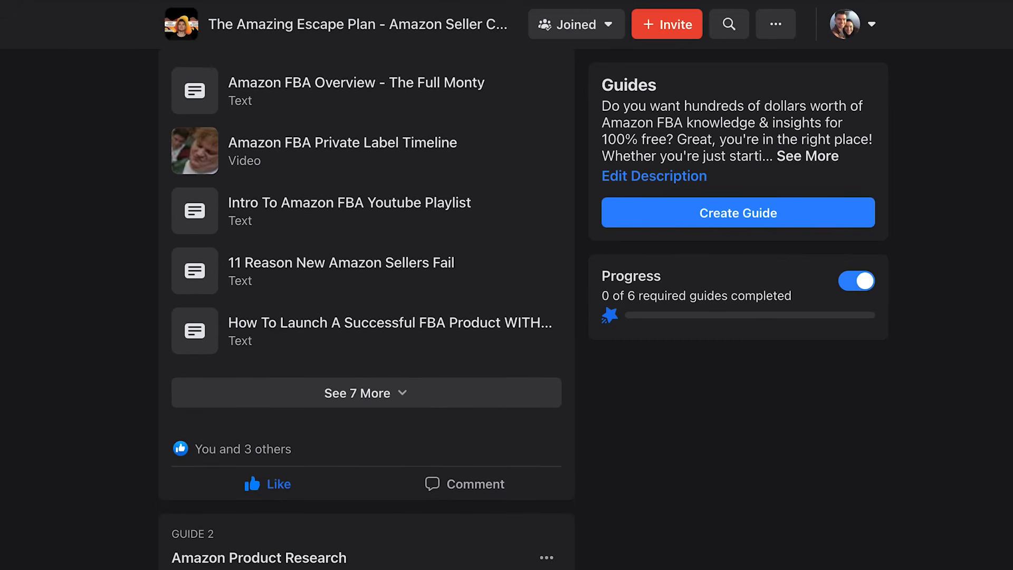
{"action": "scroll", "coordinate": [369, 307], "scroll_direction": "down", "scroll_amount": 3}
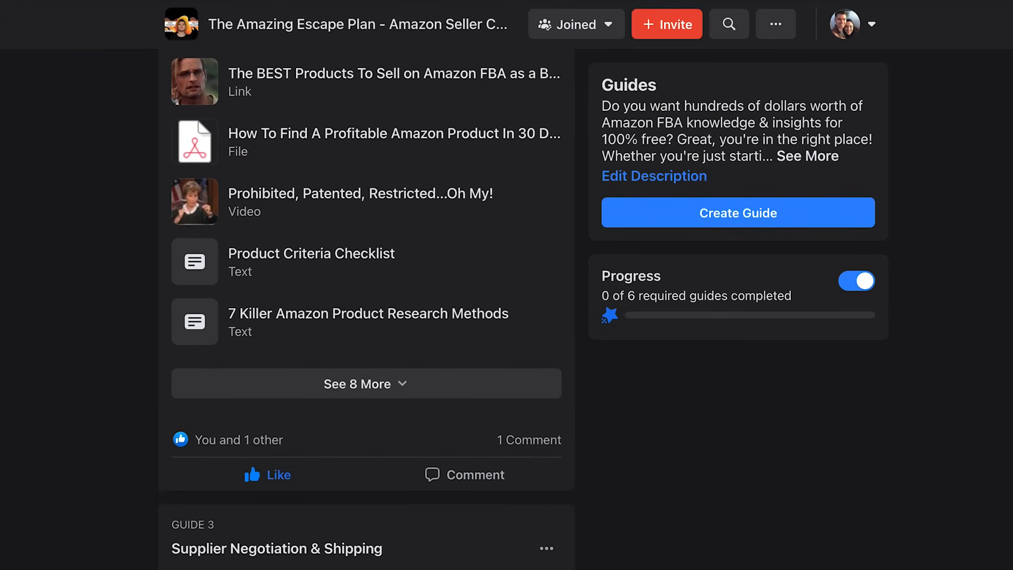